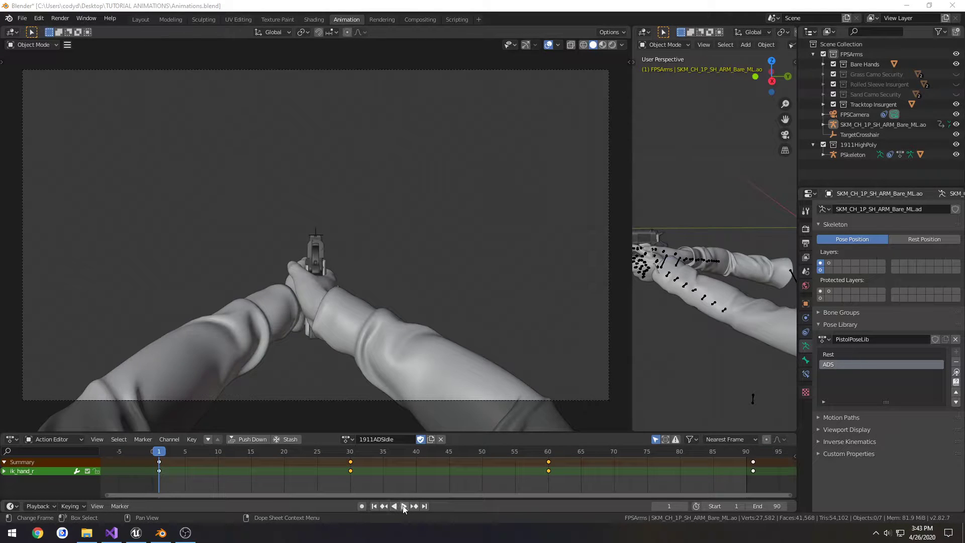
Step: Preview the 1911ADSIdle animation, then widen the perspective view of the arms
left_click(403, 506)
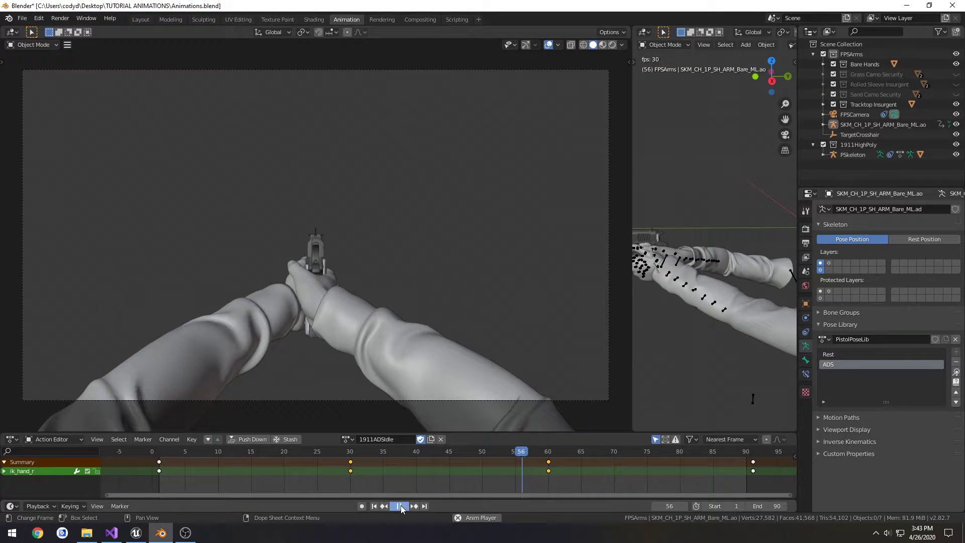
key("Escape")
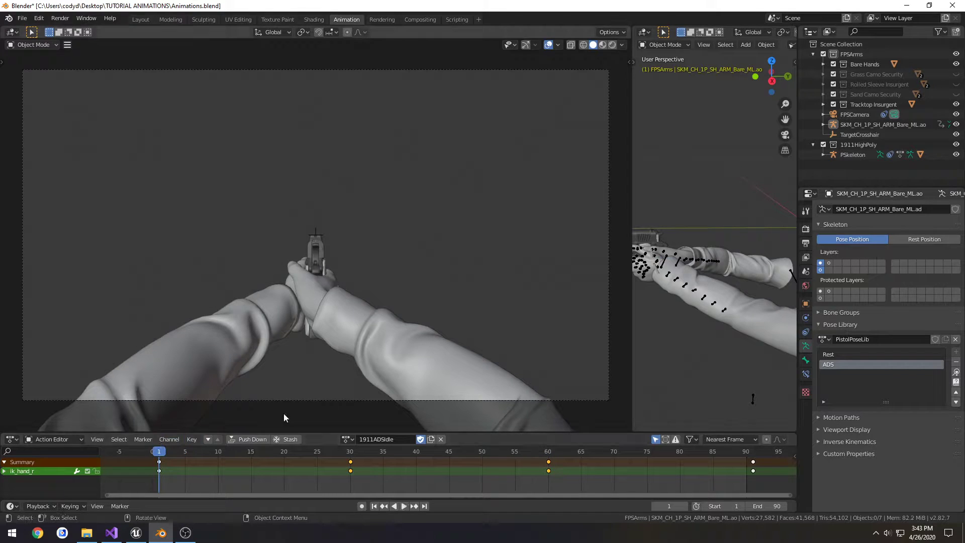
left_click_drag(630, 296, 345, 303)
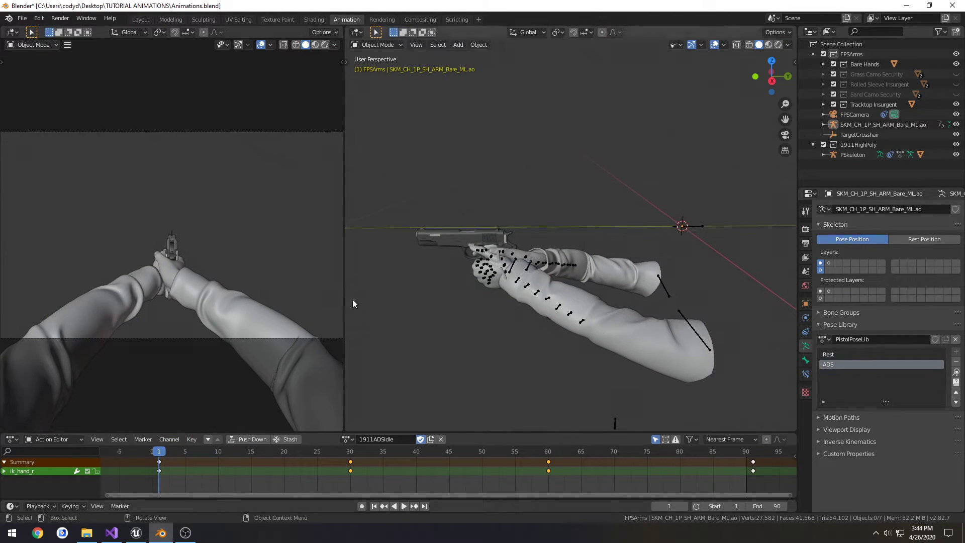
Step: Select the arms armature and switch it into Pose Mode
left_click(527, 289)
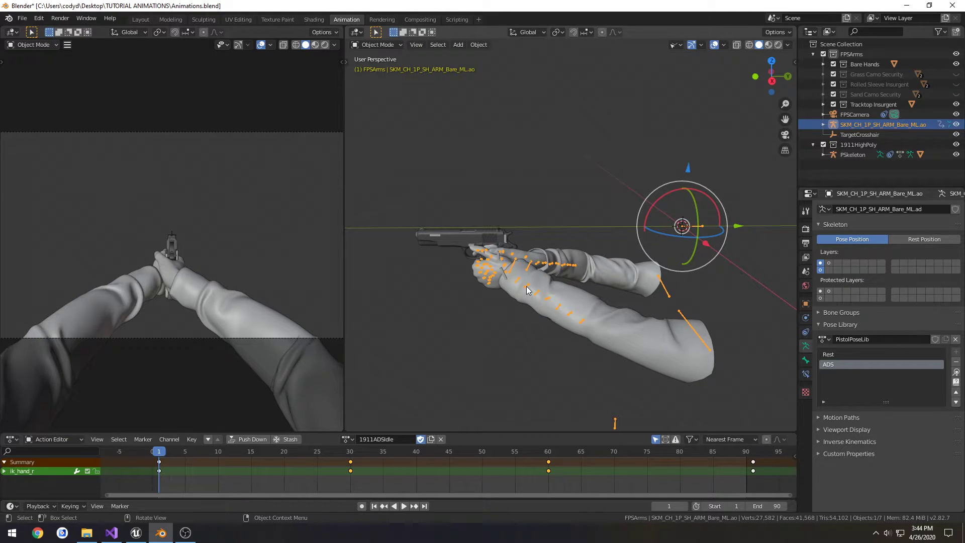
key("ctrl+Tab")
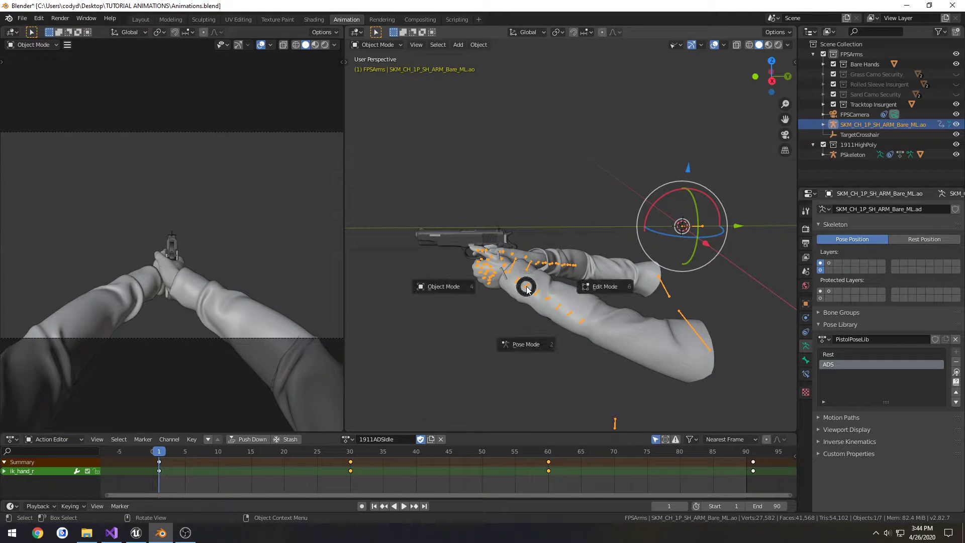
left_click(522, 347)
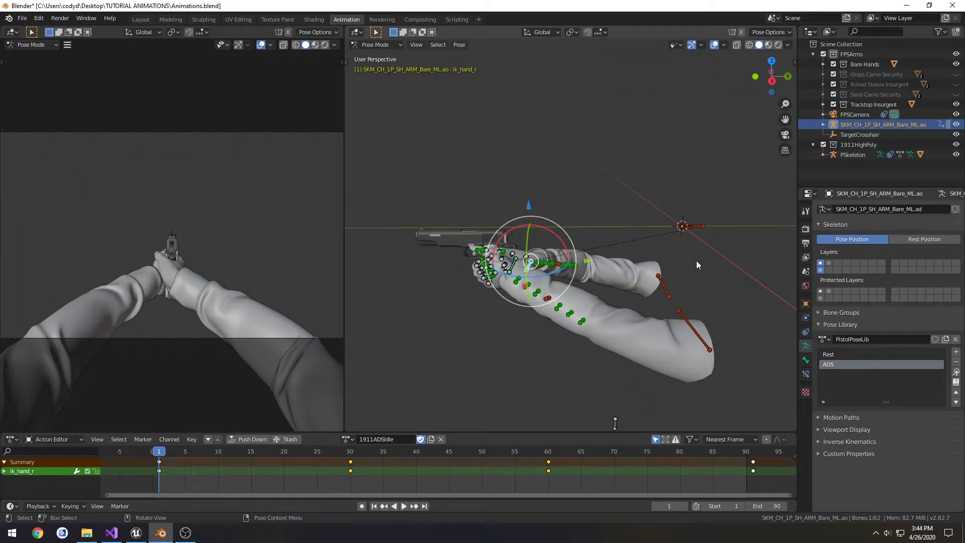
key("ctrl+Tab")
Step: Return the arms to Object Mode, give FPSCamera a 75° field of view, and widen the camera view
left_click(623, 262)
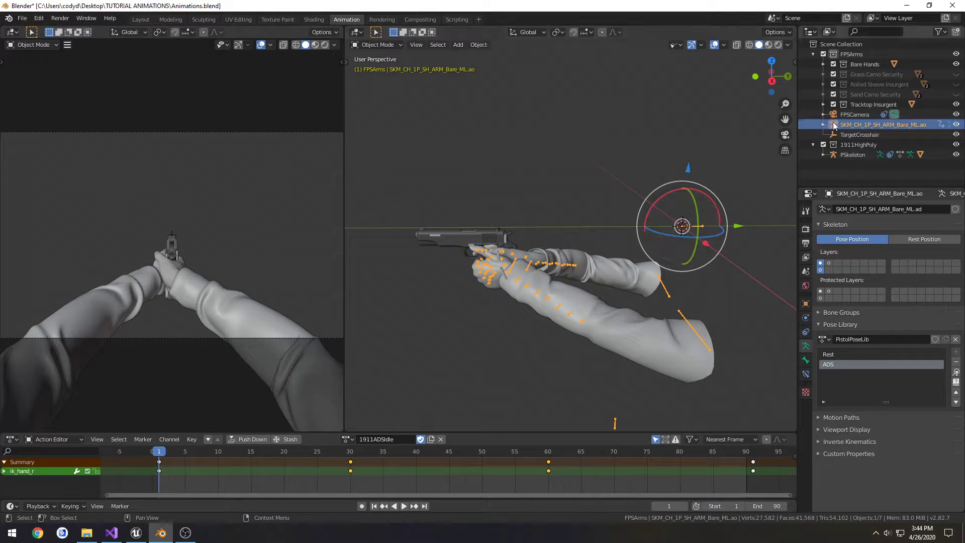
left_click(853, 112)
left_click(920, 258)
type("90d")
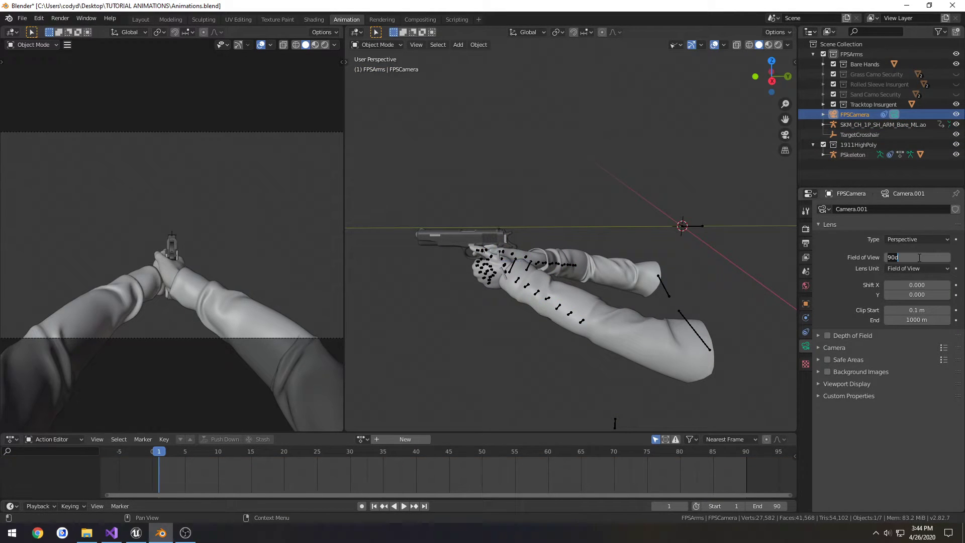
key("BackSpace")
key("BackSpace")
key("BackSpace")
type("75")
key("Return")
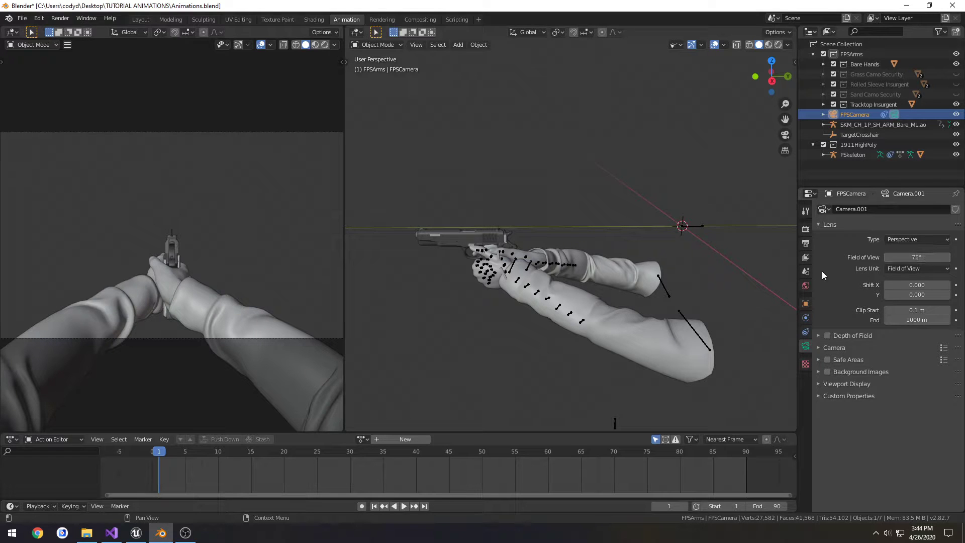
left_click_drag(346, 235, 426, 230)
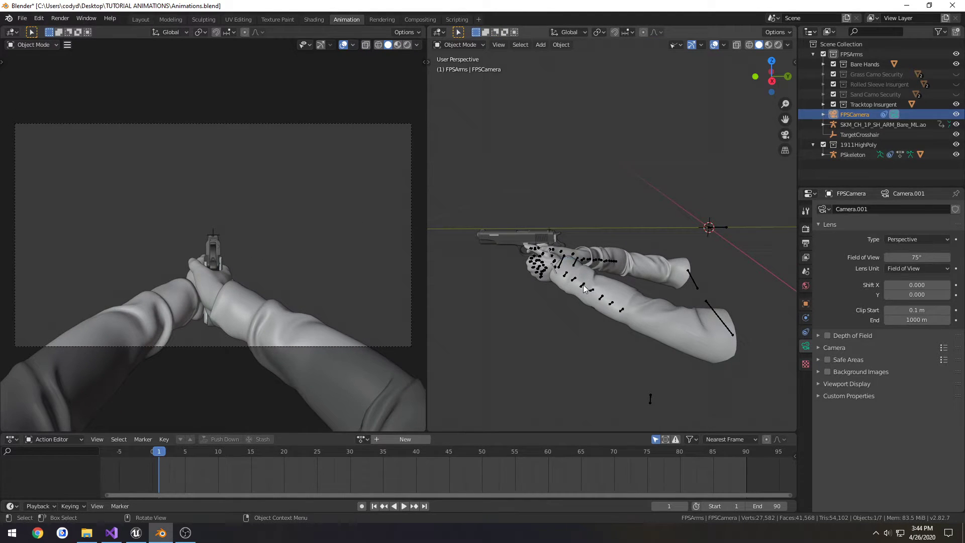
Step: Put the arms armature into Pose Mode
left_click(583, 288)
key("ctrl+Tab")
left_click(582, 340)
scroll(629, 272, "up", 2)
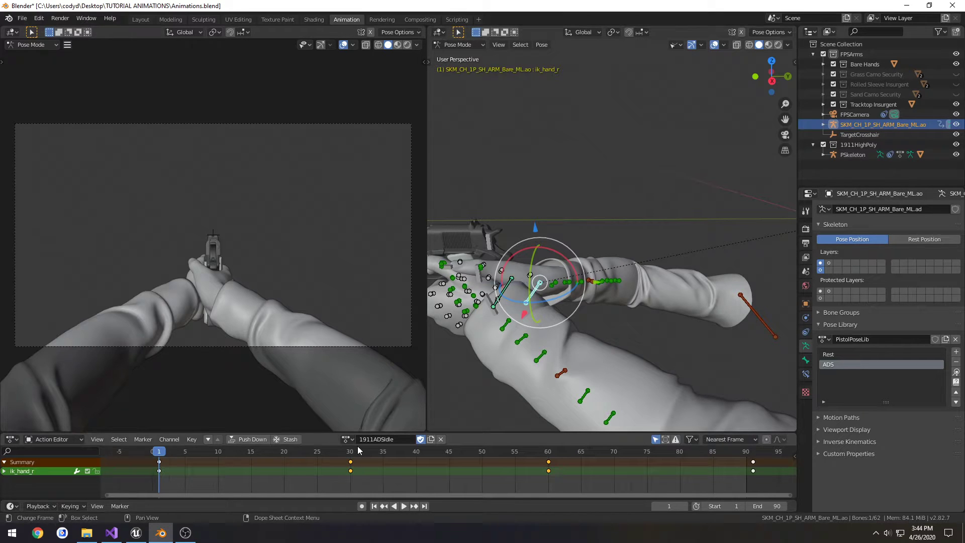
Step: Unlink 1911ADSIdle, create a new action named 1911ADSFire, and save the blend file
left_click(440, 439)
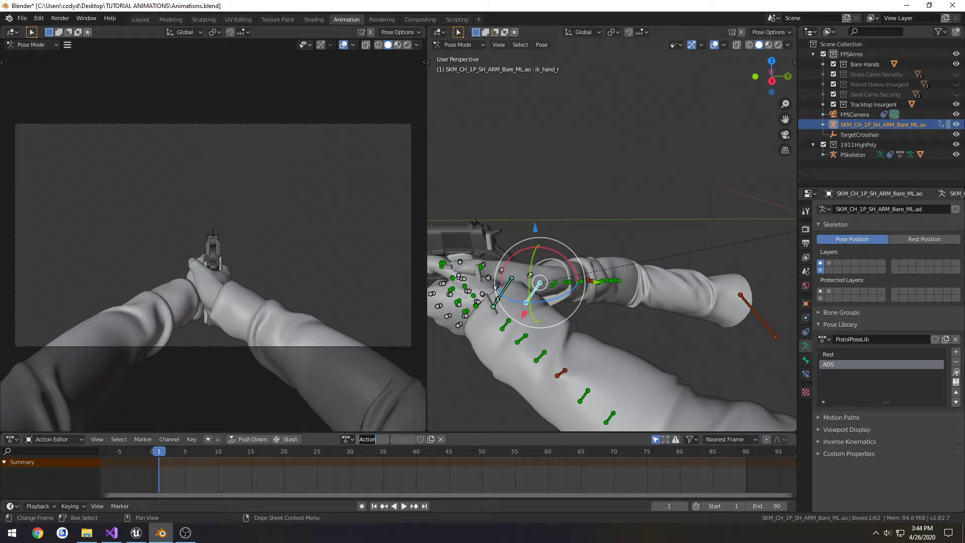
type("1")
left_click(388, 439)
left_click_drag(395, 439, 373, 439)
type("ADSFire")
key("Return")
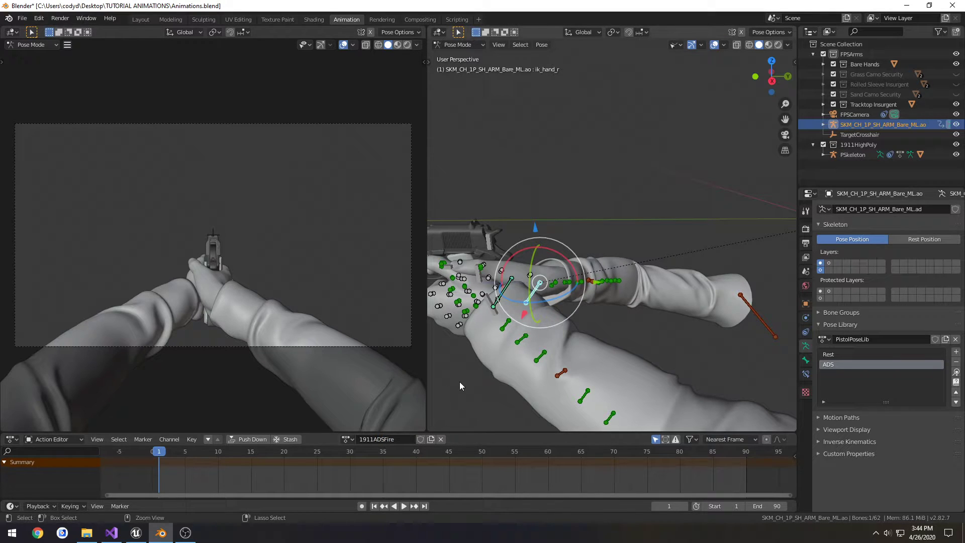
key("ctrl+s")
Step: Key LocRot on all arm bones at frame 1, hide the finger bone layer, and select ik_hand_r
mouse_move(162, 453)
left_mouse_down()
mouse_move(172, 453)
mouse_move(160, 454)
left_mouse_up()
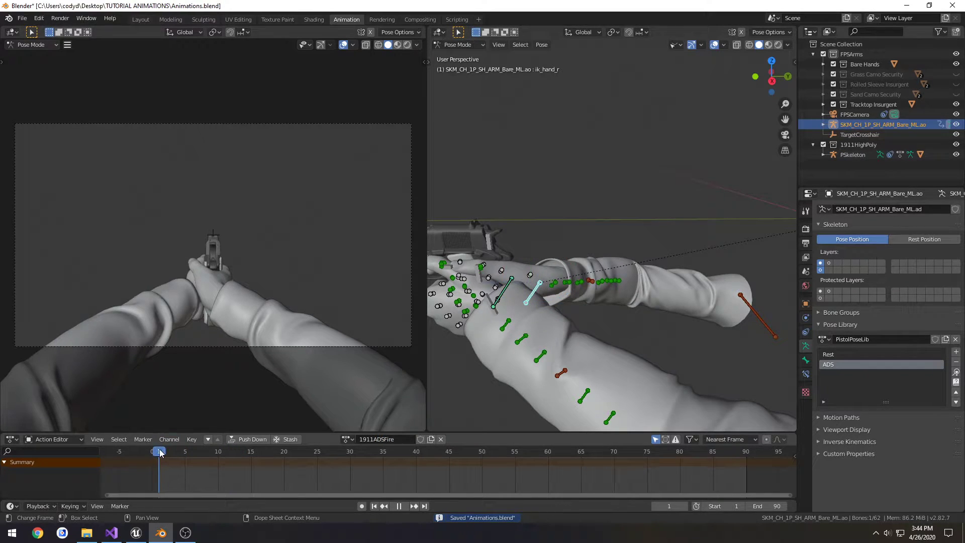
key("a")
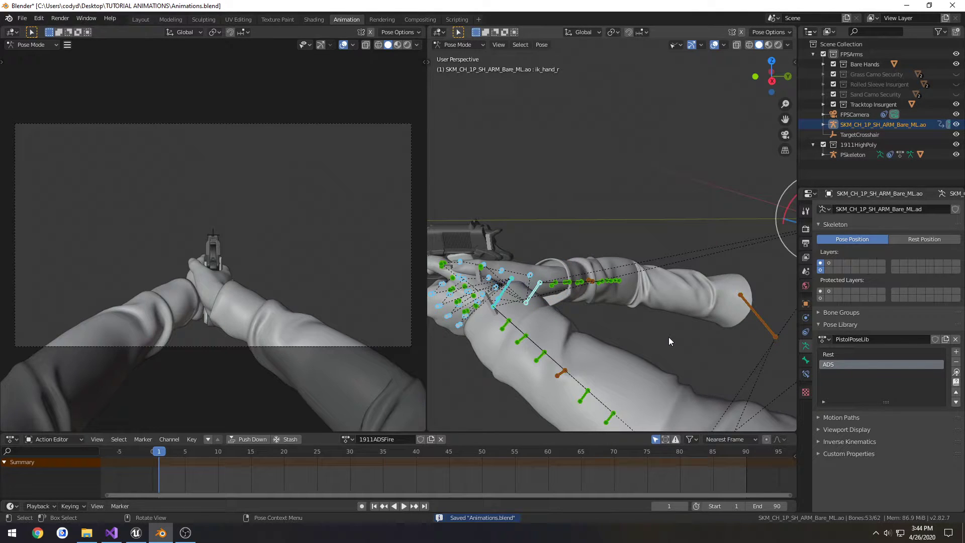
key("i")
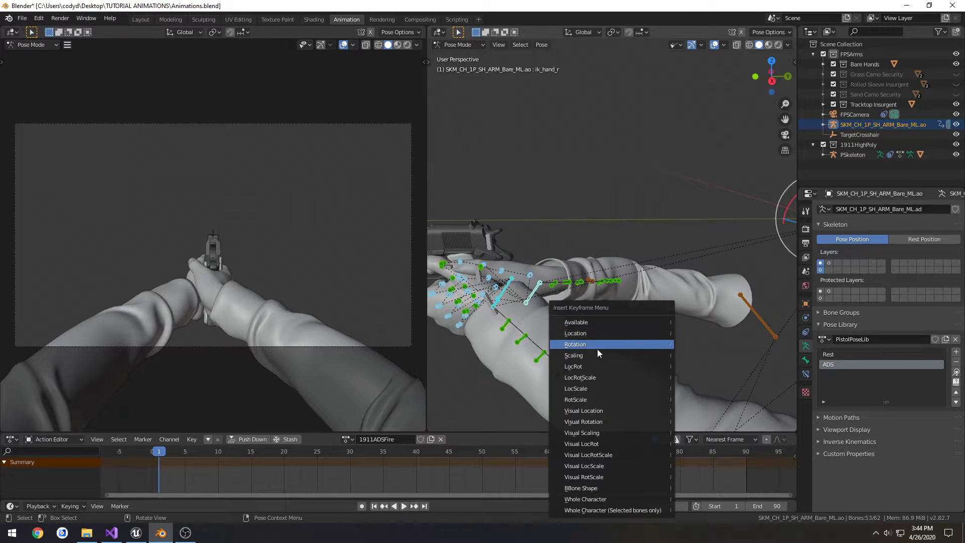
left_click(586, 366)
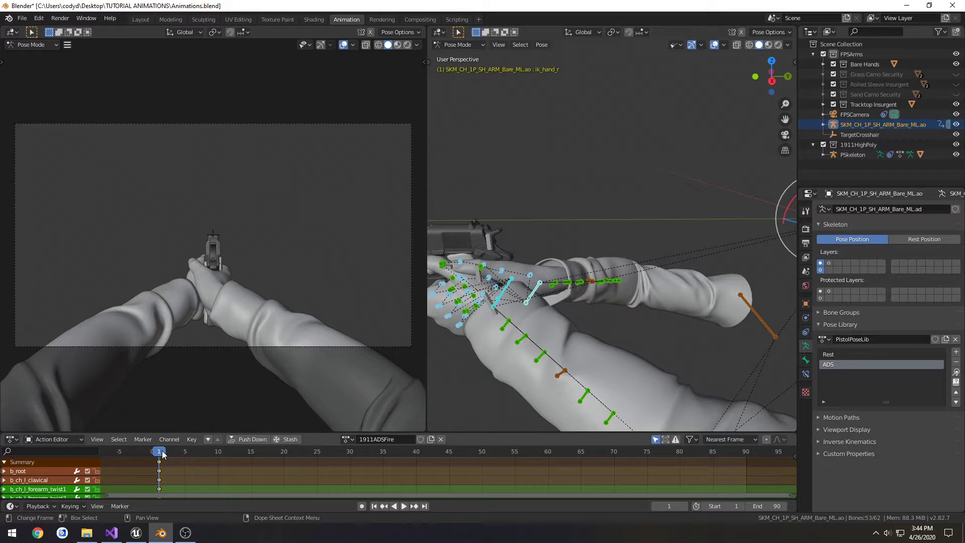
left_click(821, 263)
left_click(534, 291)
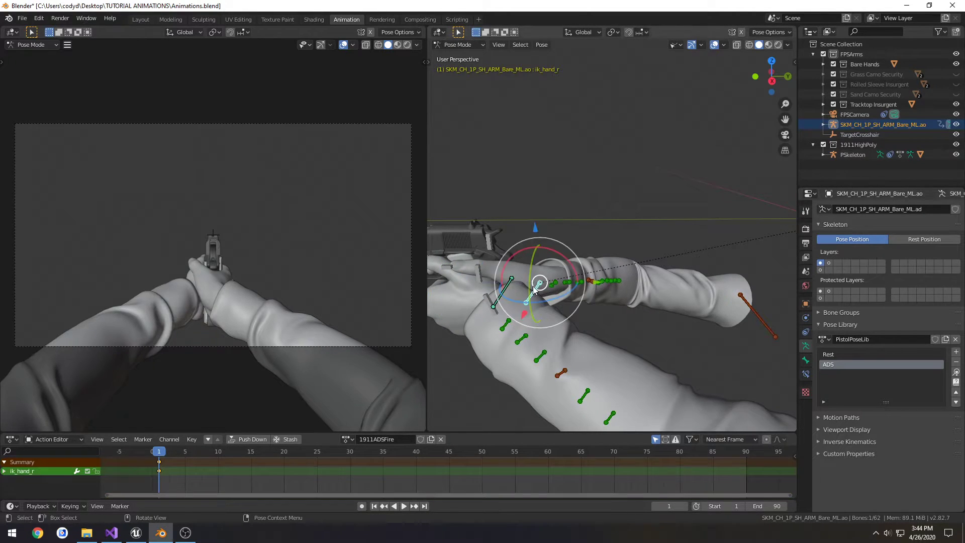
Step: Orbit to the pistol's side, return to Object Mode, and select the pistol
middle_click_drag(586, 267, 525, 253)
middle_click_drag(595, 247, 470, 249)
key("ctrl+Tab")
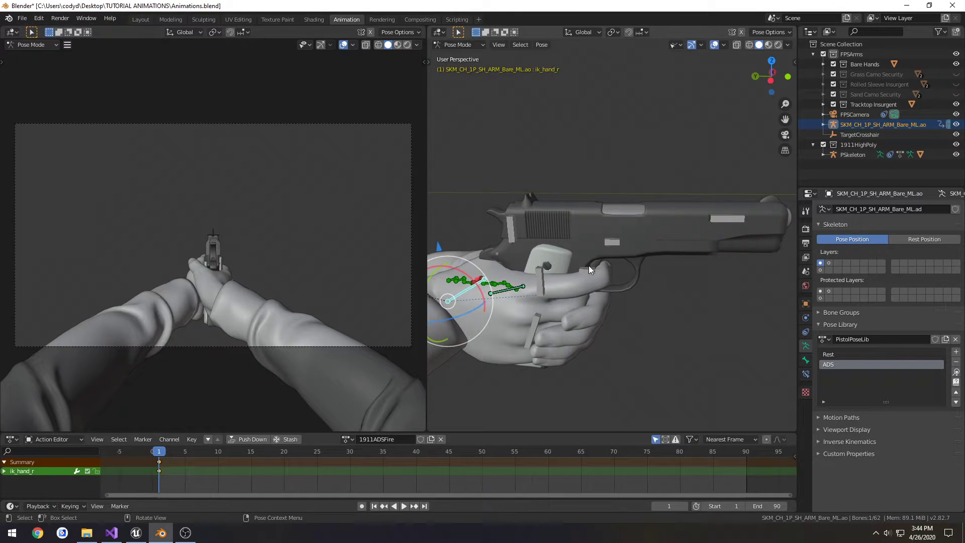
left_click(521, 242)
Step: Put PSkeleton into Pose Mode and create a new action named 1911Fire
left_click(515, 229)
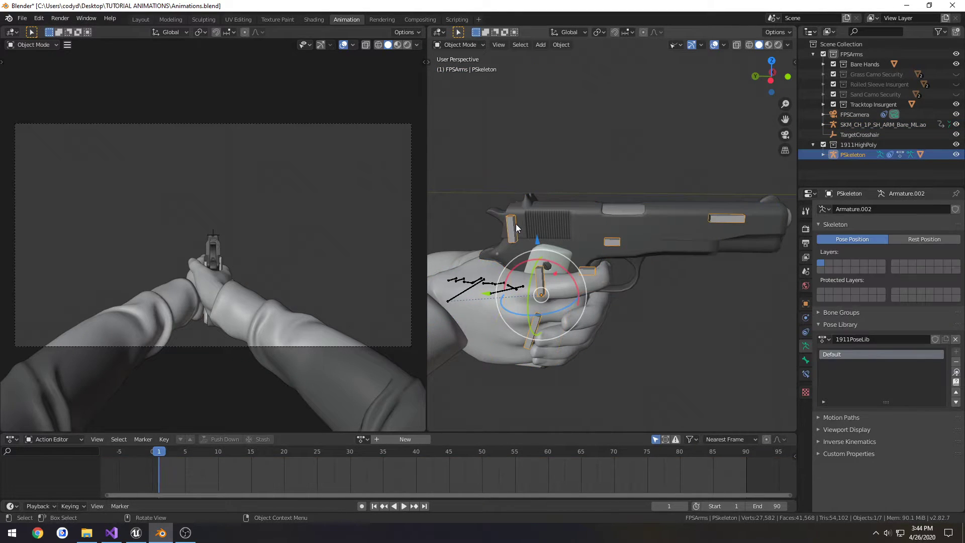
key("ctrl+Tab")
left_click(563, 284)
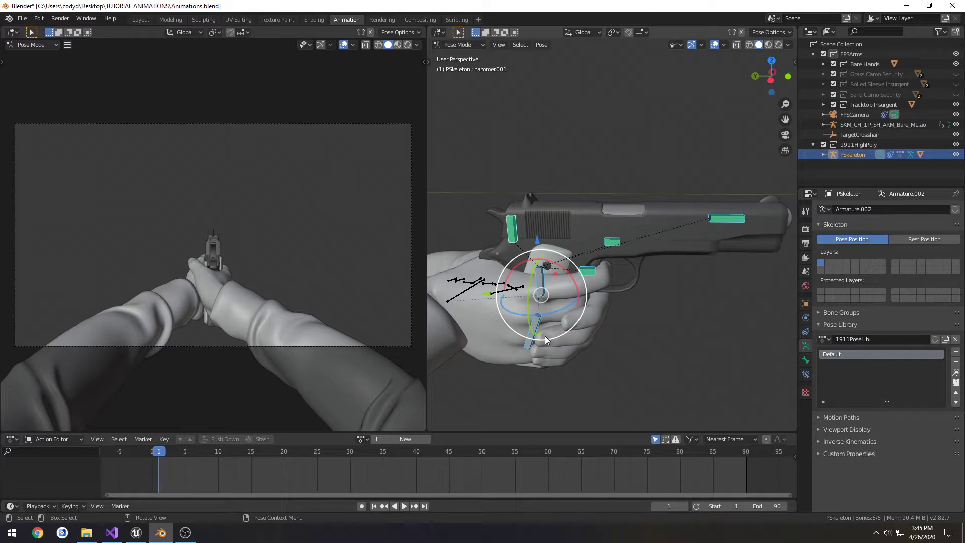
left_click(362, 438)
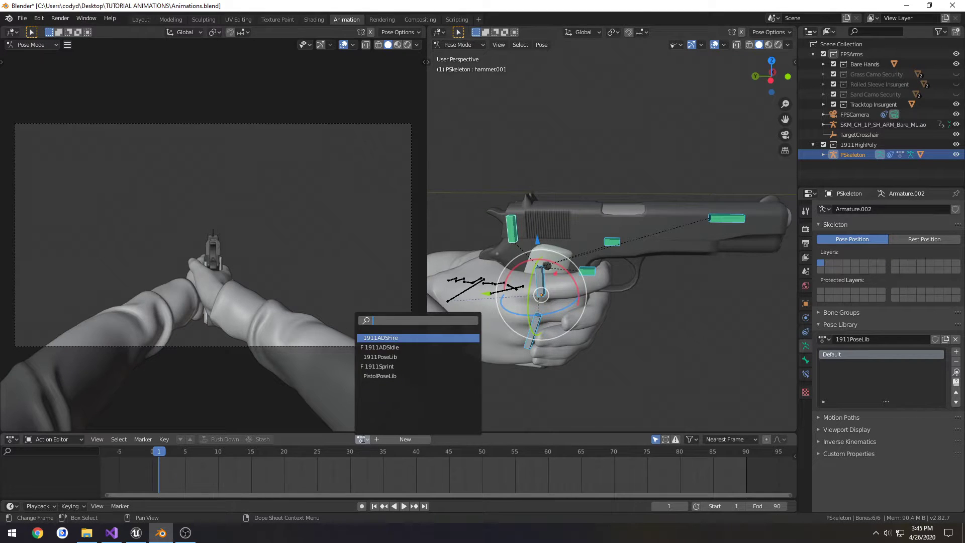
left_click(407, 439)
double_click(382, 439)
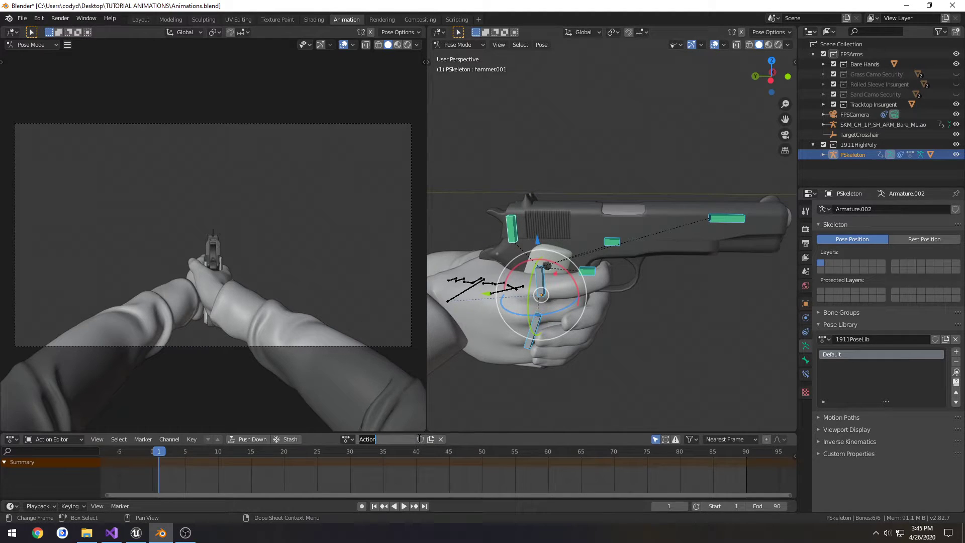
type("1")
type("911Fire")
key("Return")
Step: Key LocRot on the pistol bones at frame 1, then snap to the gun's side view
middle_click_drag(502, 345, 621, 309)
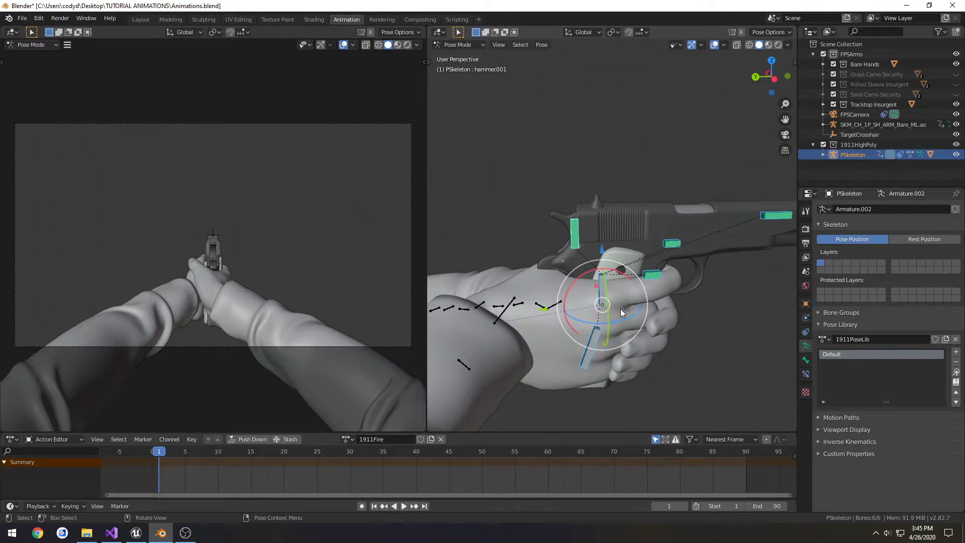
key("i")
left_click(698, 309)
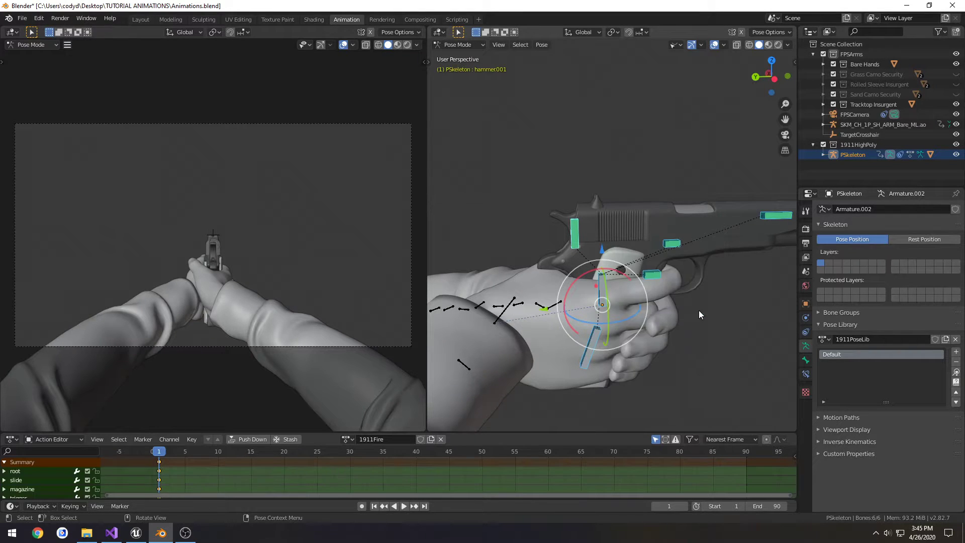
middle_click_drag(699, 310, 607, 286)
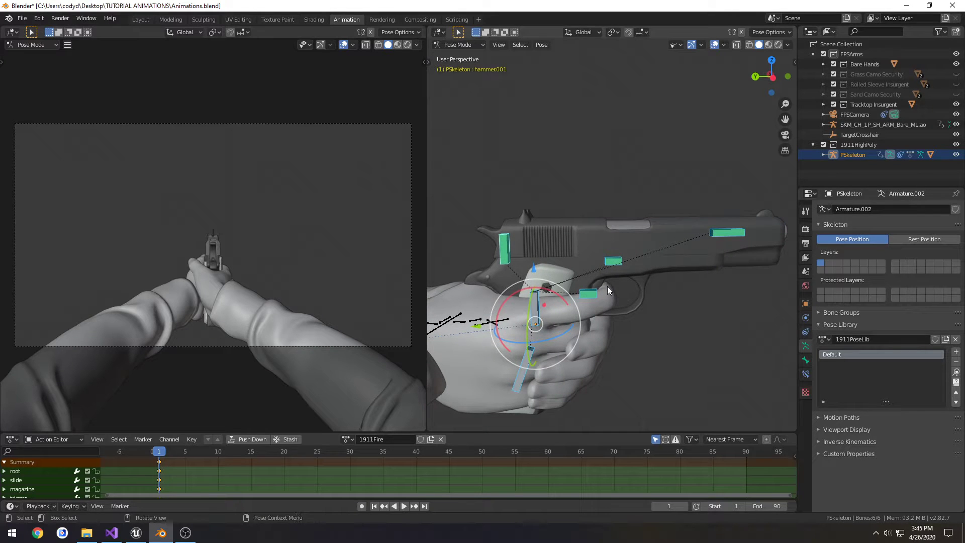
key("KP_3")
key("ctrl+KP_3")
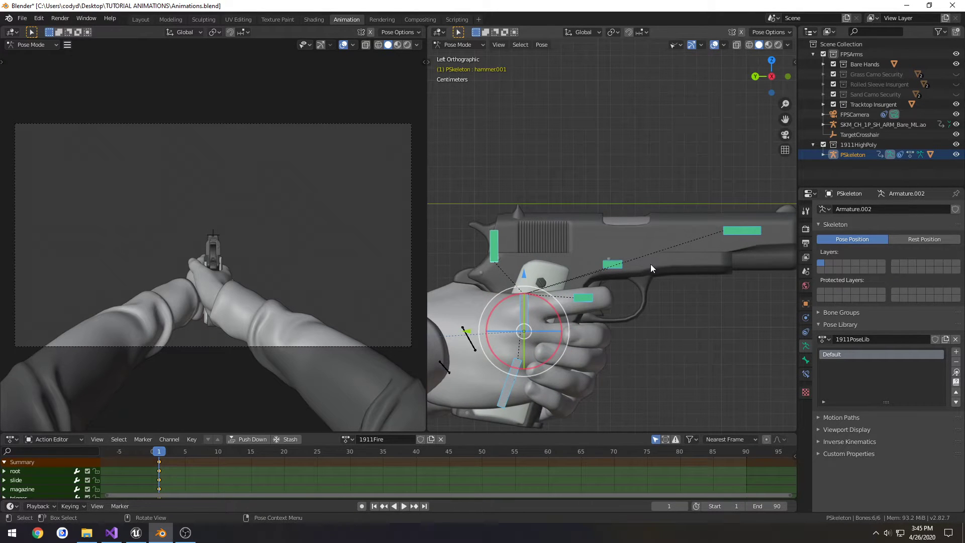
Step: Rotate the hammer back and key LocRot on all six pistol bones at frame 1
key("space")
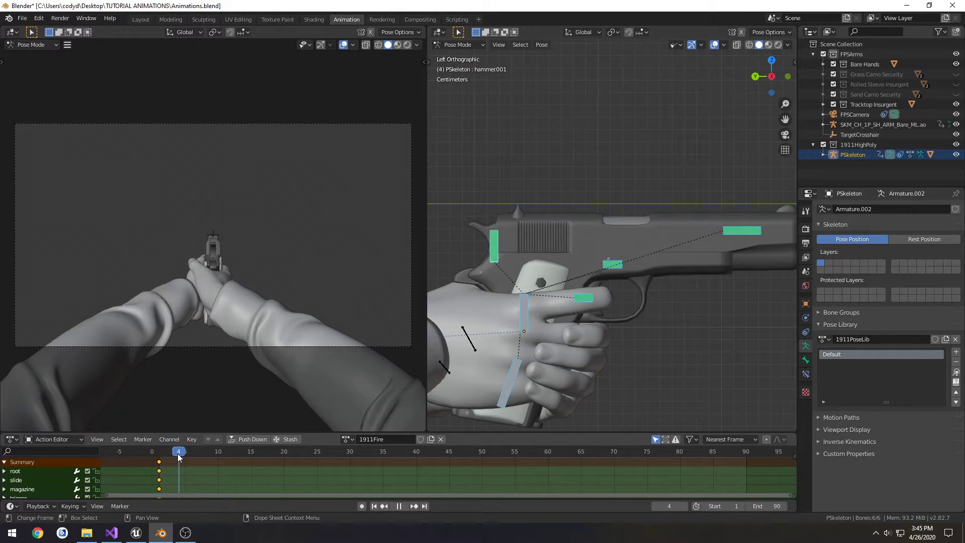
key("Escape")
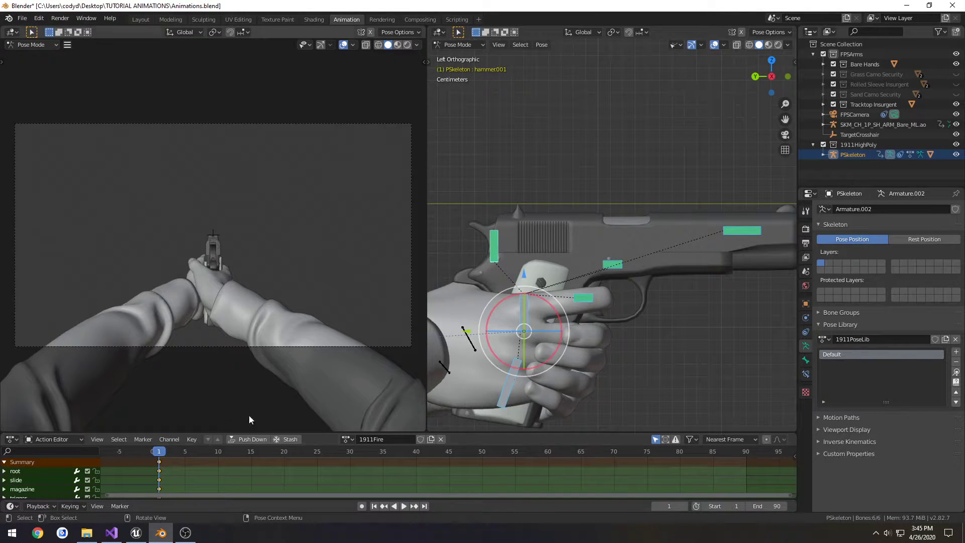
left_click(496, 243)
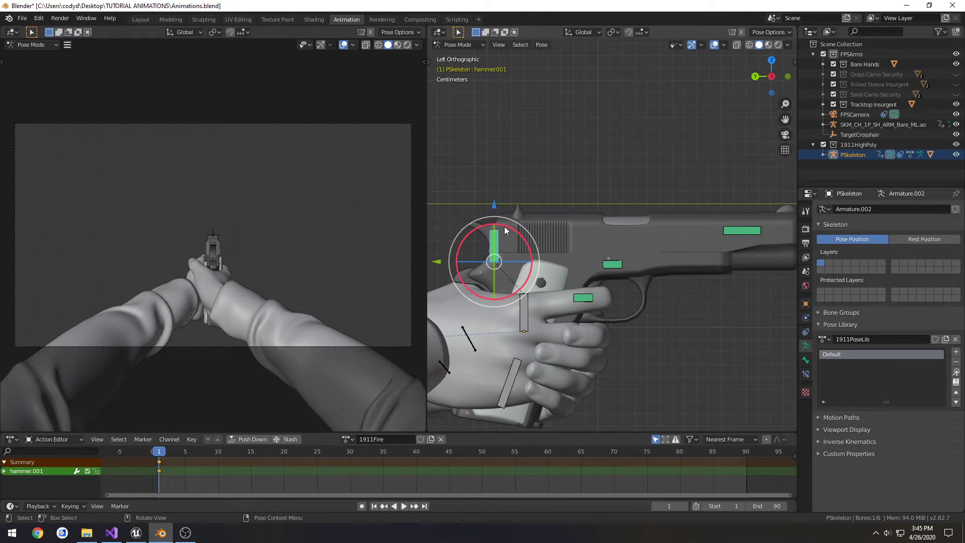
left_click_drag(502, 225, 461, 244)
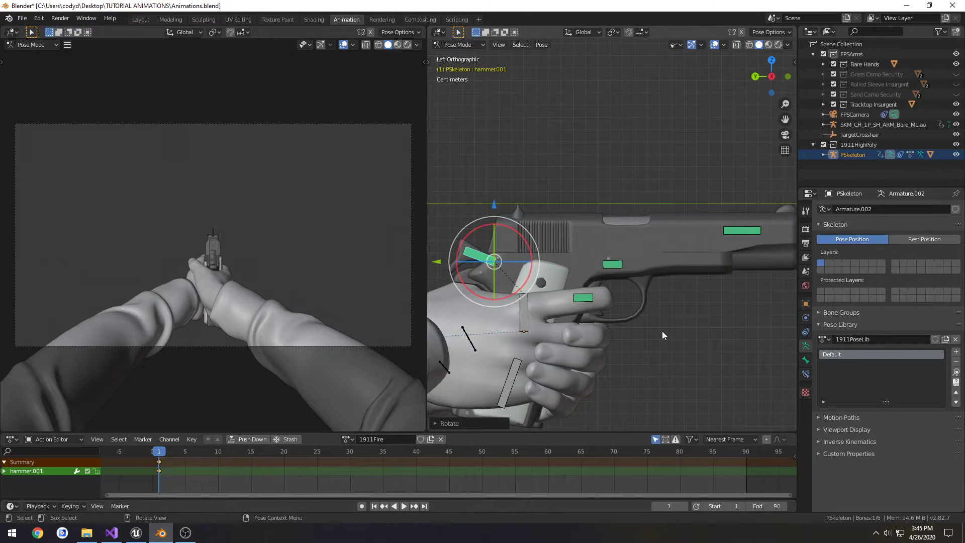
key("a")
key("i")
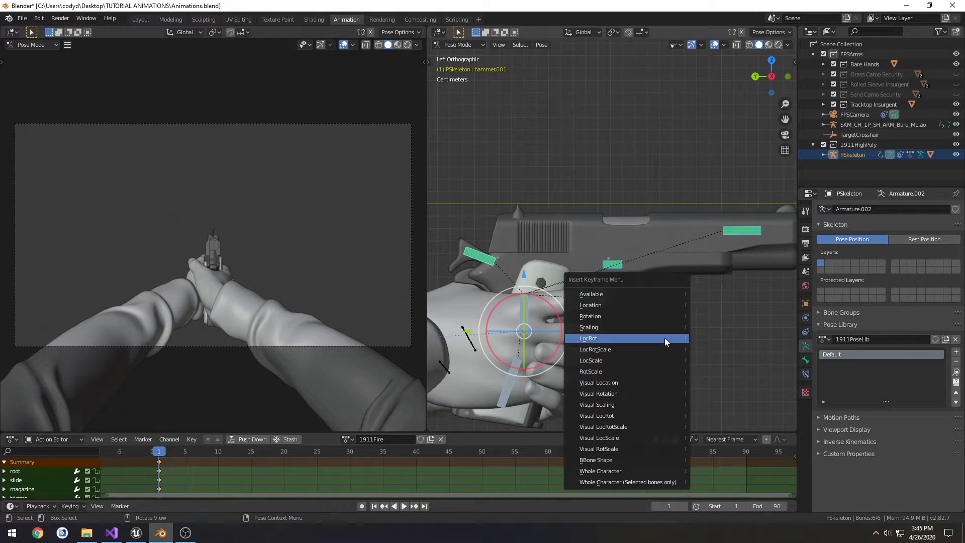
left_click(664, 338)
Step: At frame 3, rotate the hammer forward to its fired position and key all pistol bones
key("space")
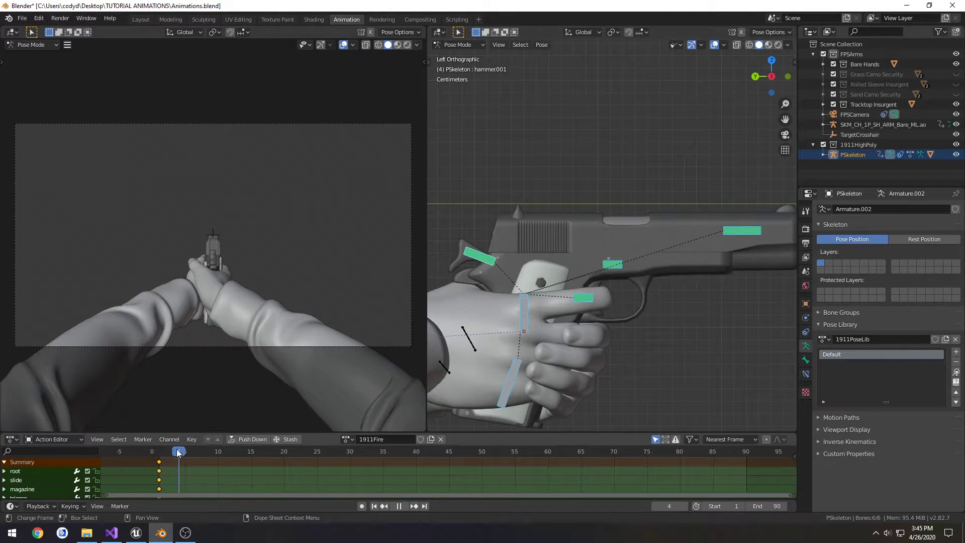
left_click_drag(176, 449, 172, 448)
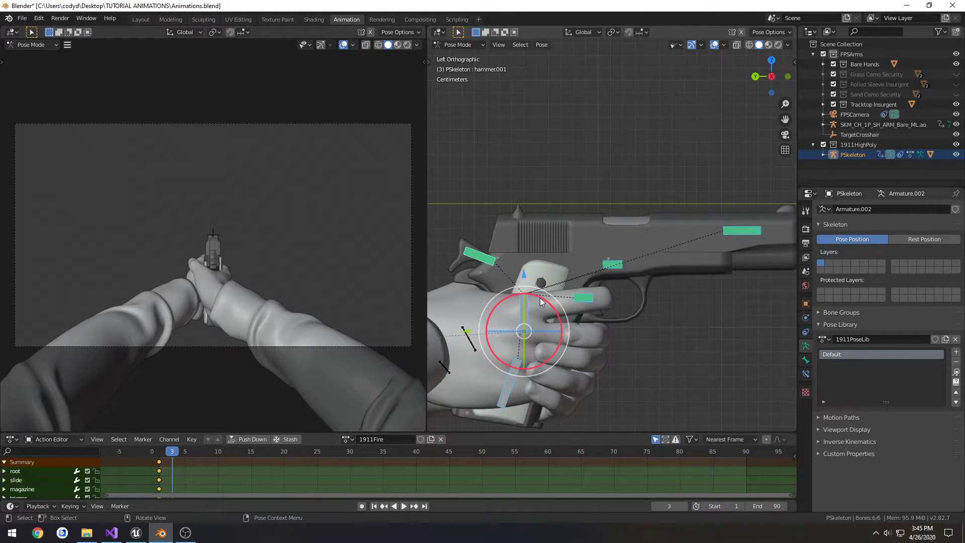
left_click_drag(539, 297, 568, 317)
key("ctrl+z")
left_click(494, 255)
left_click_drag(523, 238, 466, 402)
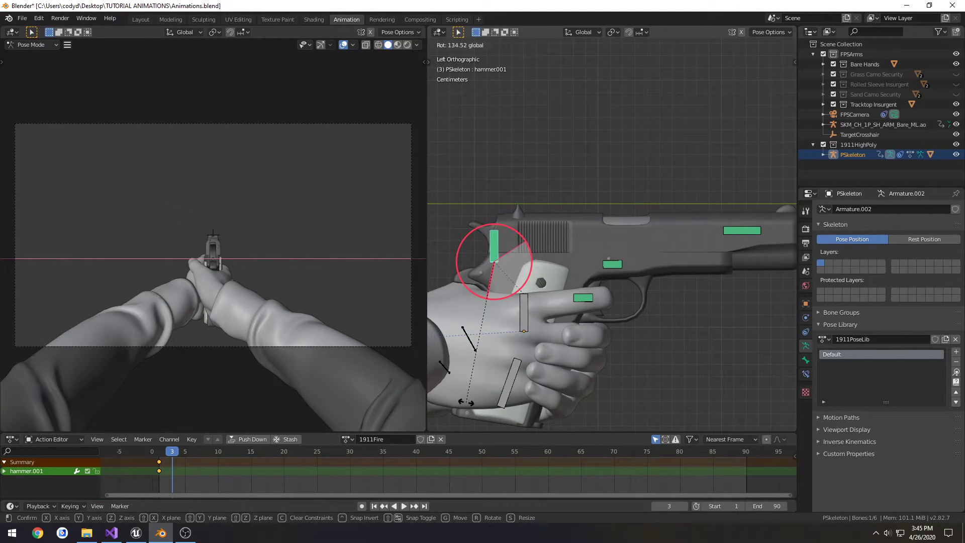
key("Escape")
key("a")
key("i")
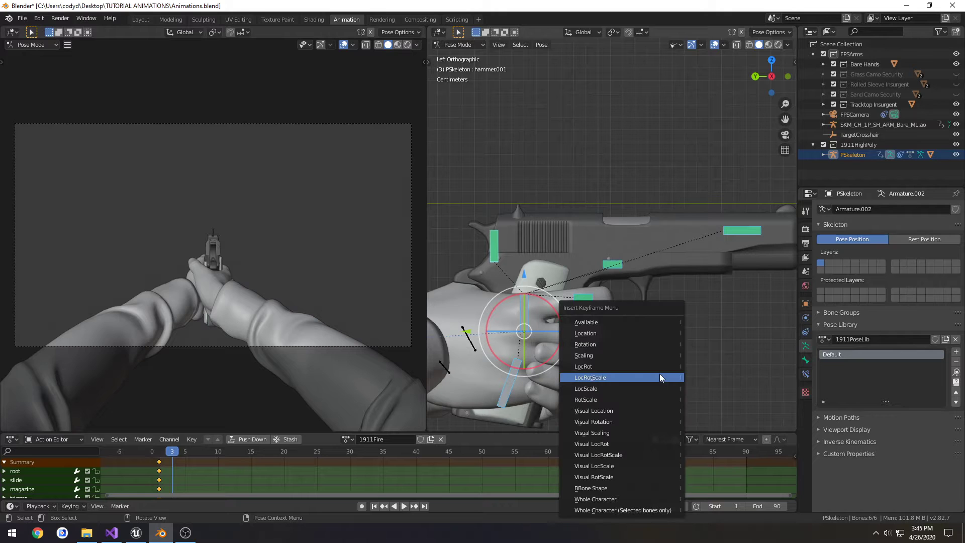
left_click(656, 366)
Step: Move the frame-3 keyframes to frame 2 and play back the firing motion
left_click_drag(173, 451, 159, 451)
key("space")
key("space")
left_click_drag(225, 451, 158, 451)
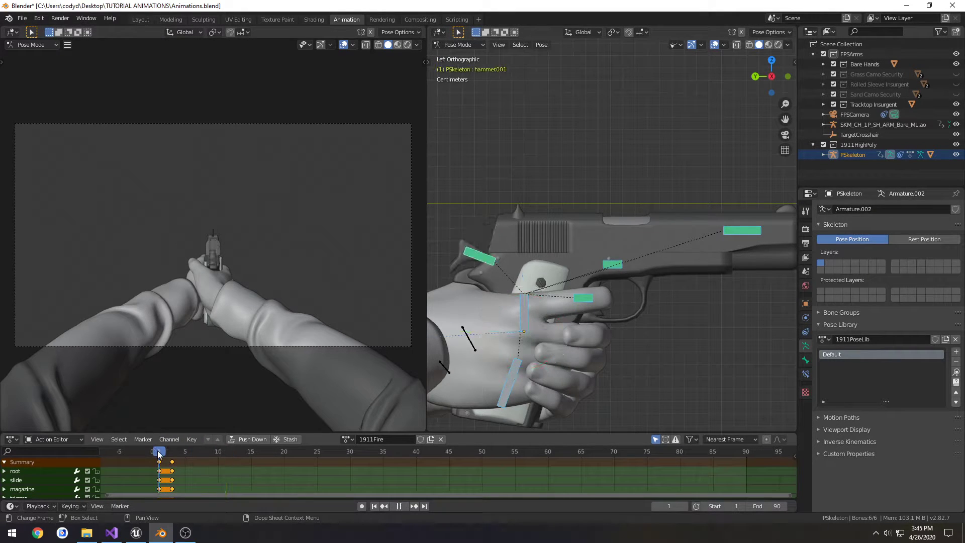
key("space")
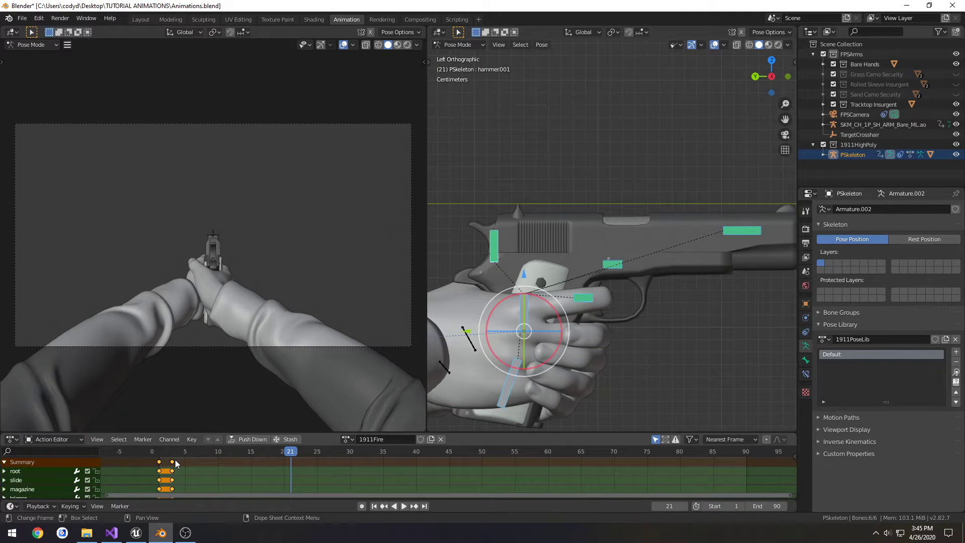
left_click(173, 461)
key("g")
left_click(166, 461)
left_click_drag(287, 450, 159, 453)
key("space")
key("space")
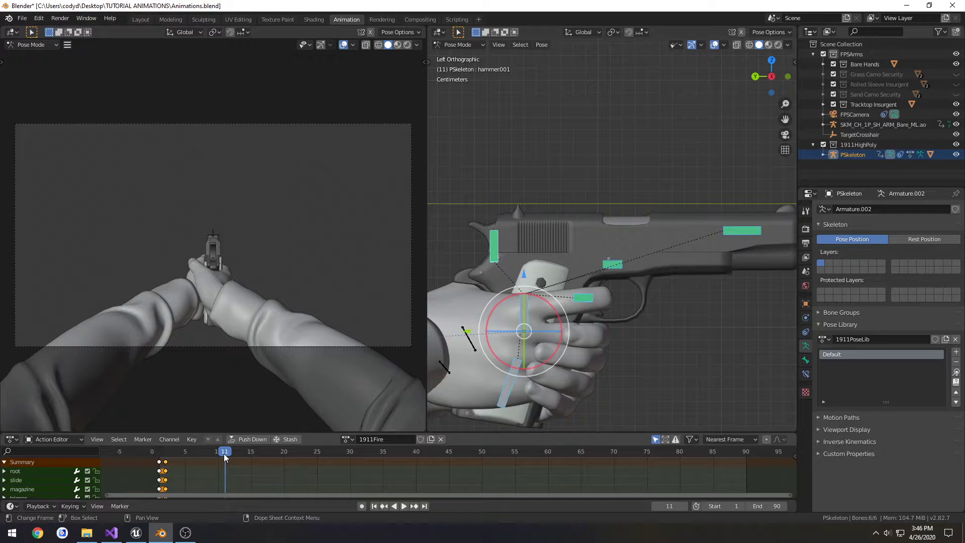
key("space")
left_click_drag(225, 453, 179, 455)
key("space")
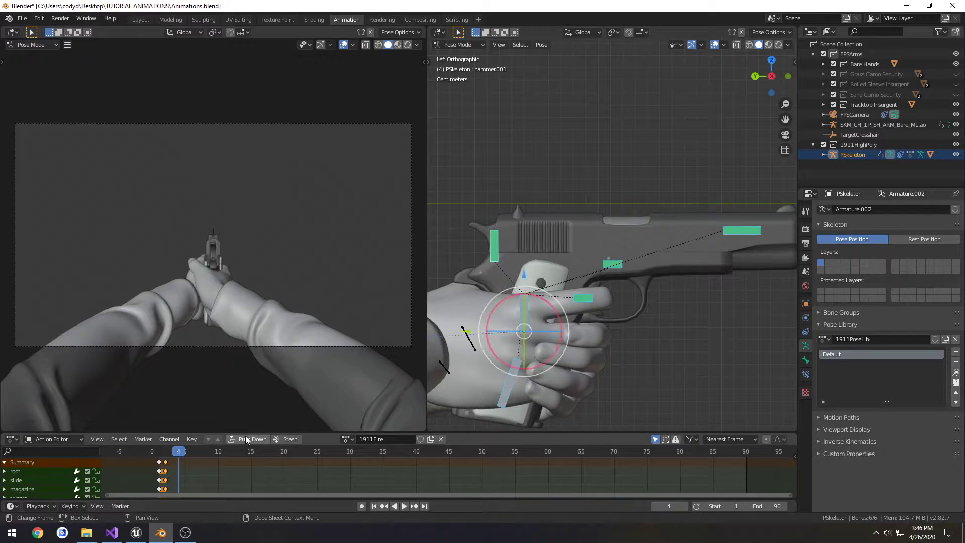
Step: Test-move the slide and trigger bones to check their travel
left_click(737, 231)
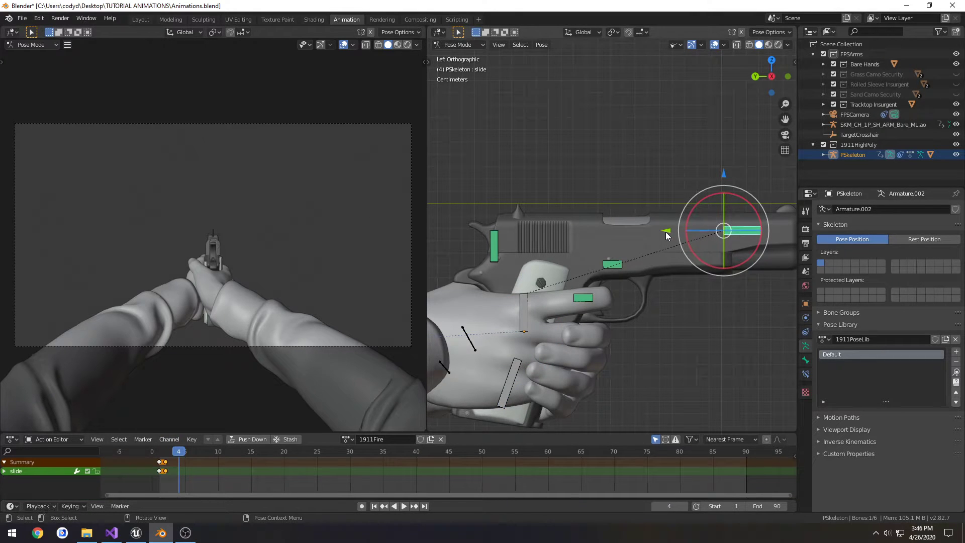
key("g")
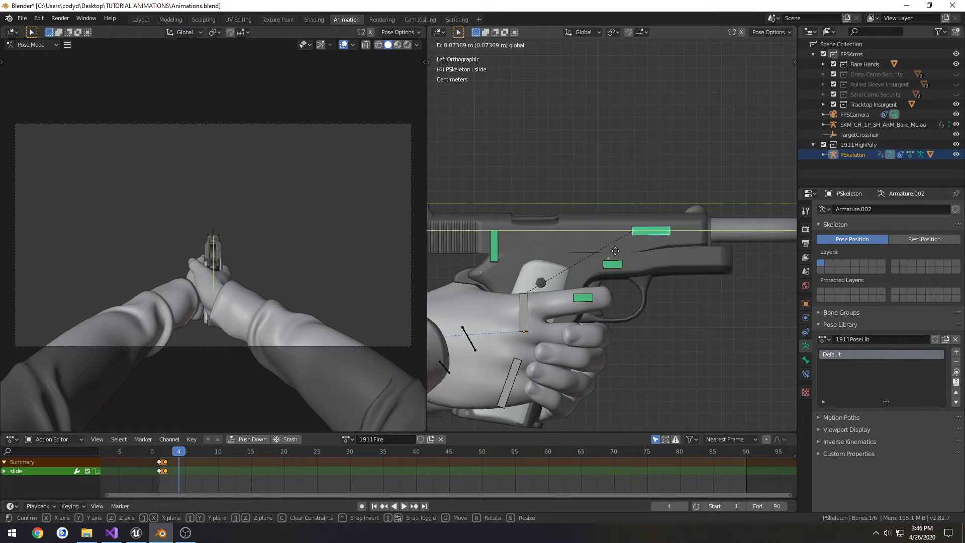
left_click(495, 252)
left_click(495, 251)
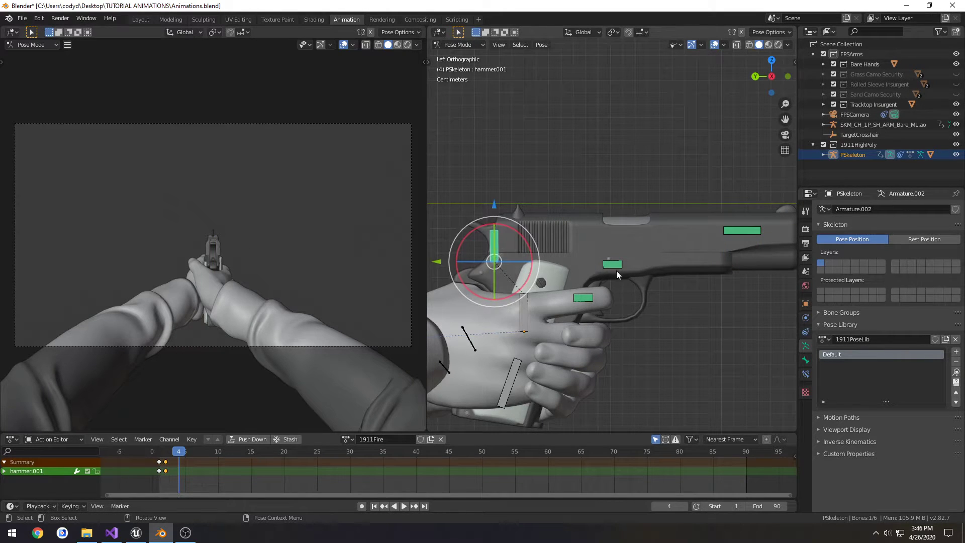
left_click(587, 298)
key("g")
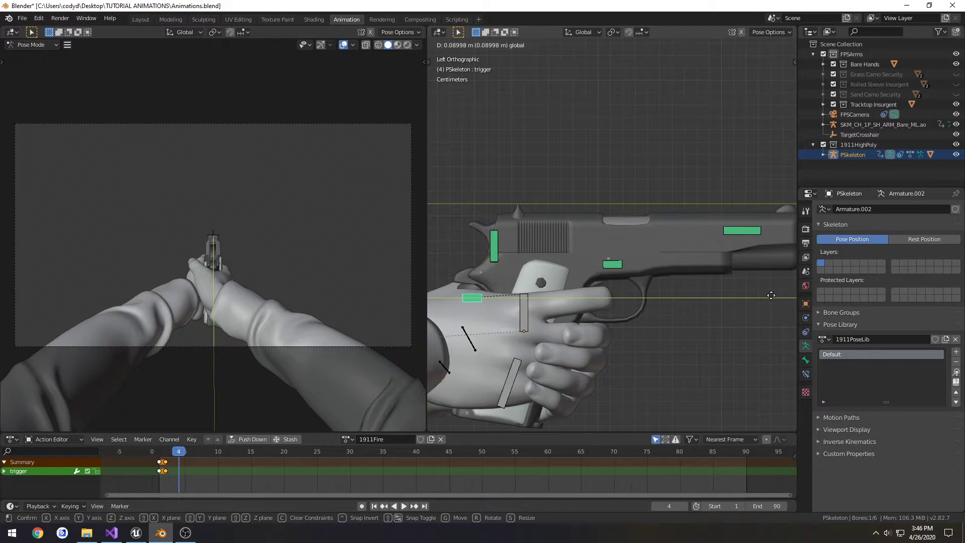
left_click(592, 292)
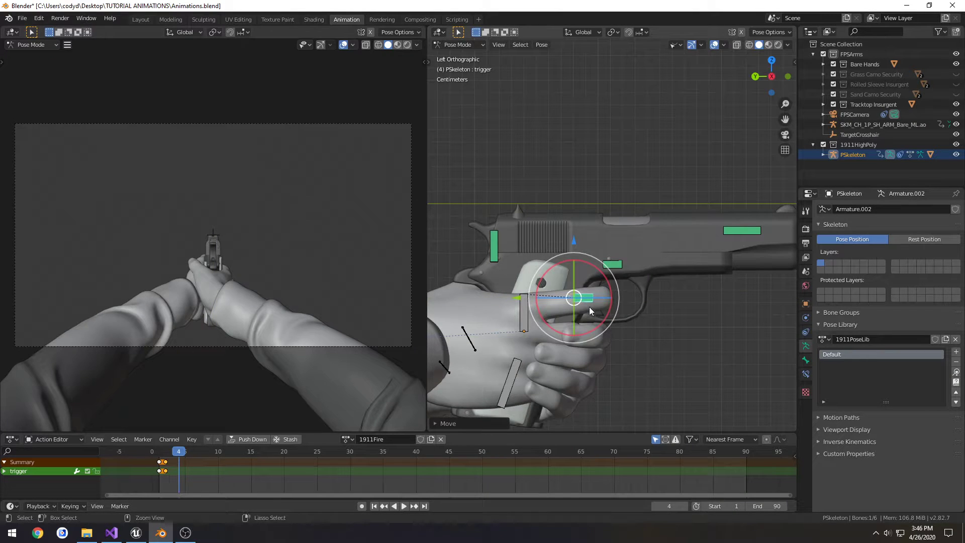
Step: Show the slide's Limit Location constraint and transform values, and test-move the slide
left_click(748, 231)
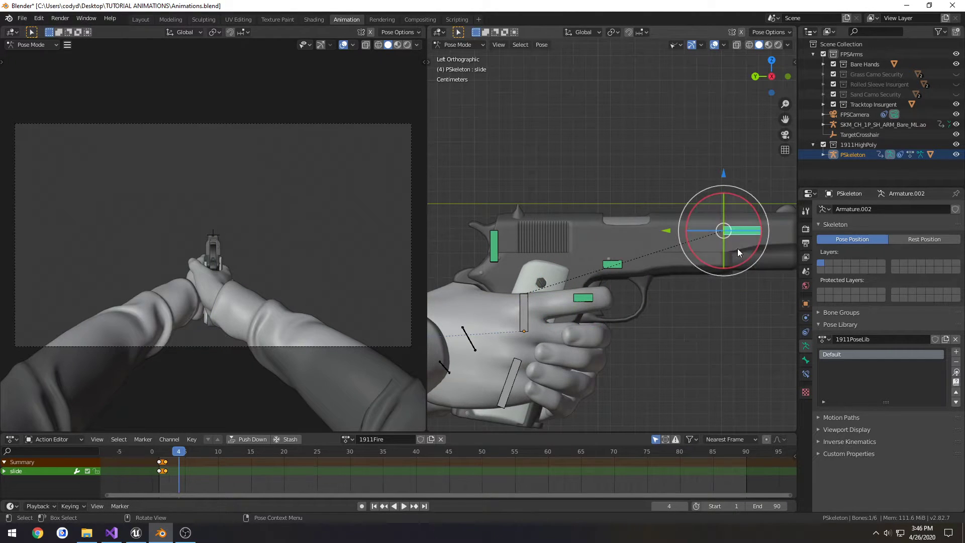
left_click(806, 374)
left_click(823, 224)
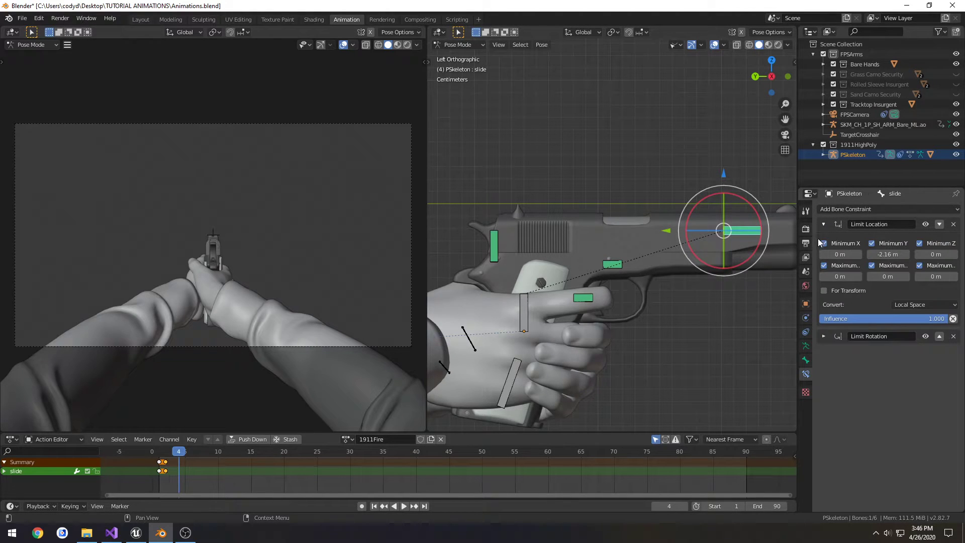
key("n")
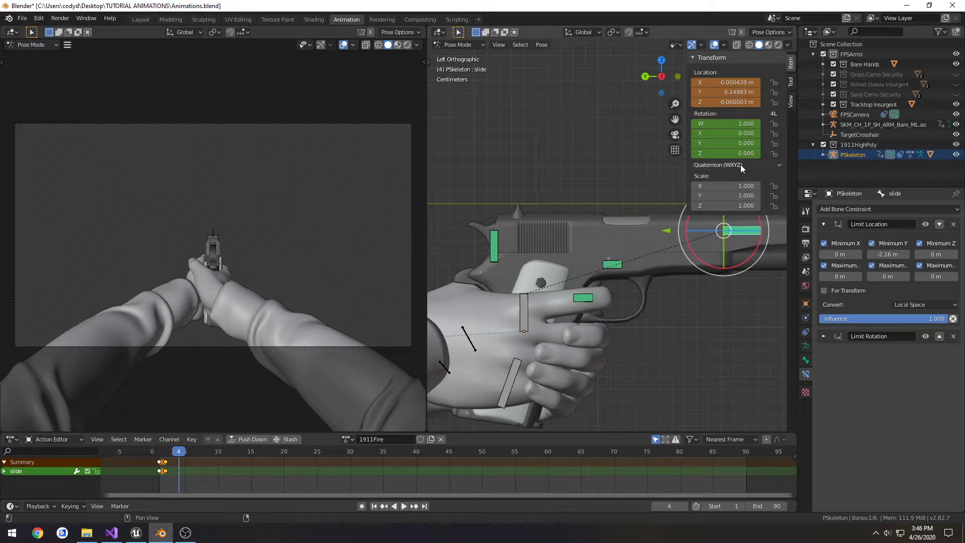
middle_click_drag(664, 218, 630, 245, "shift")
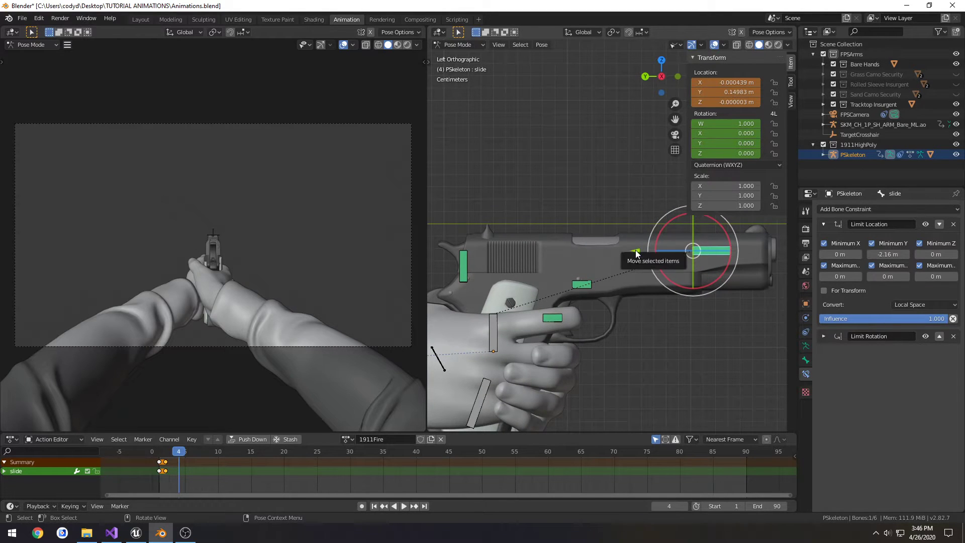
key("g")
left_click(577, 256)
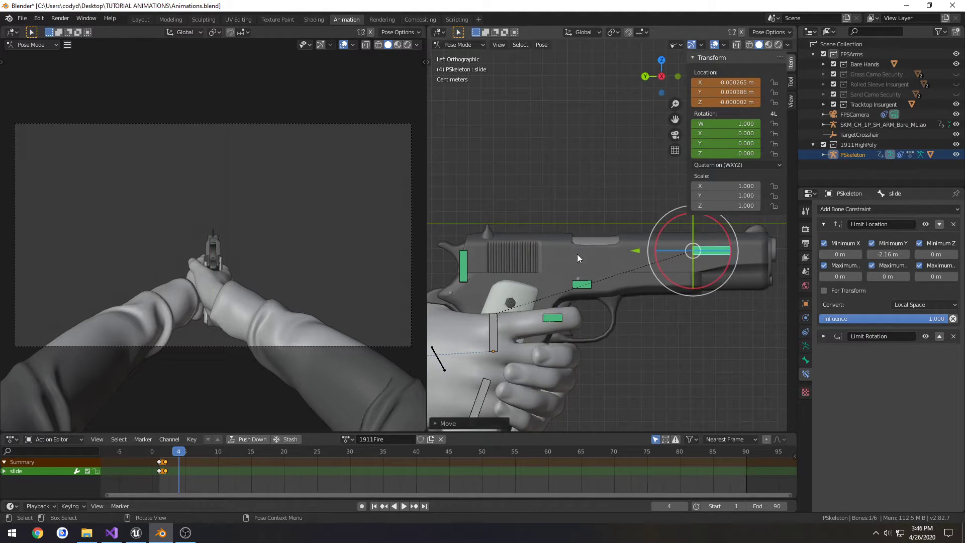
key("g")
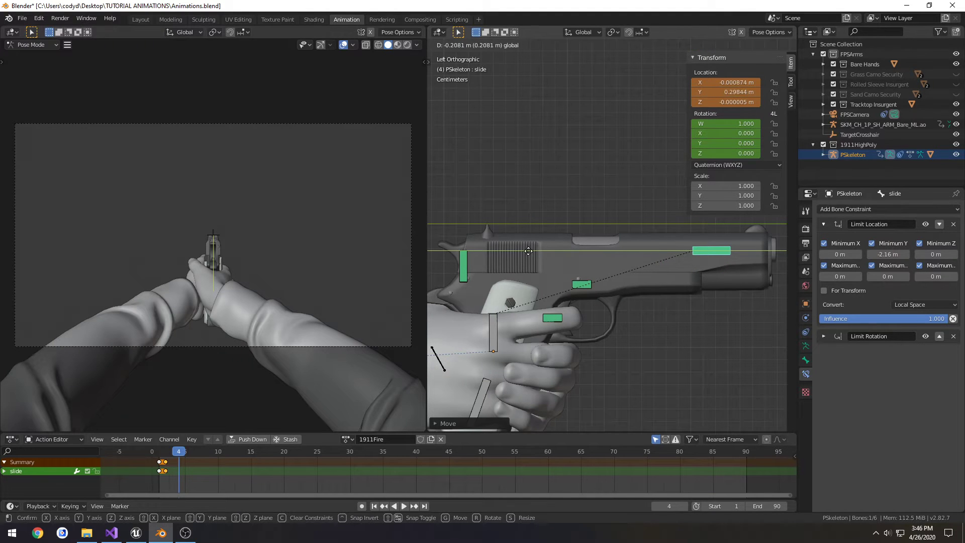
left_click(487, 256)
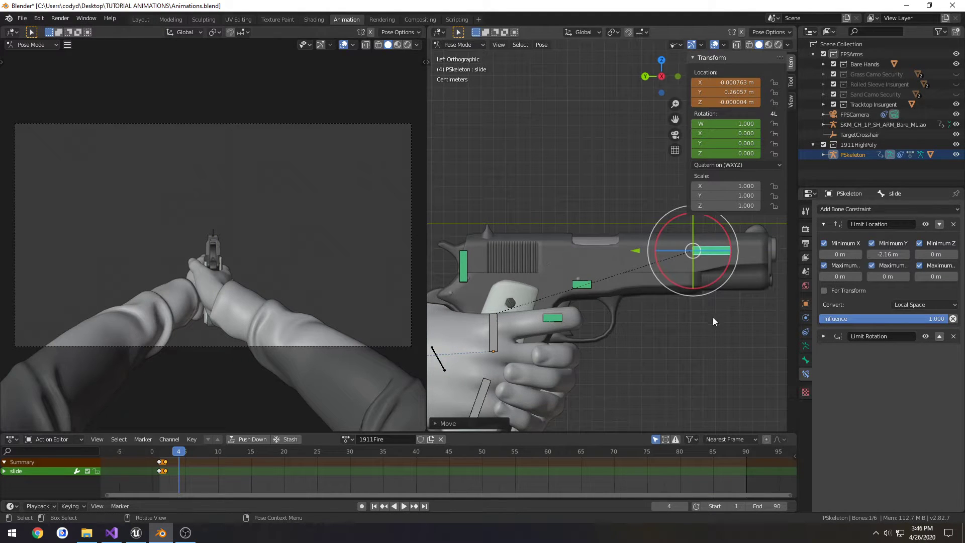
left_click(722, 306)
left_click(709, 252)
Step: Reset the slide's location to 0 and turn off its Minimum Y limit
left_click(722, 81)
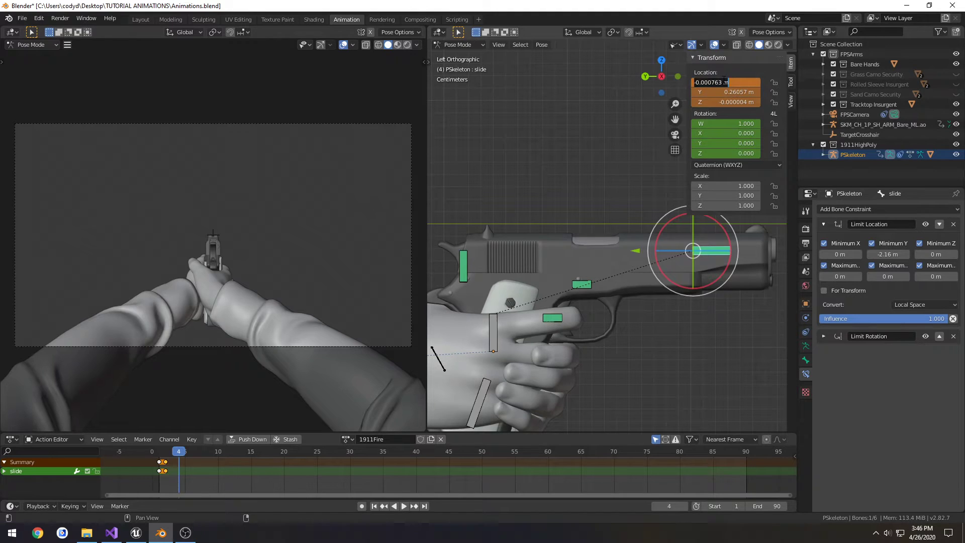
type("0")
key("Tab")
type("0")
key("Tab")
type("0")
key("Return")
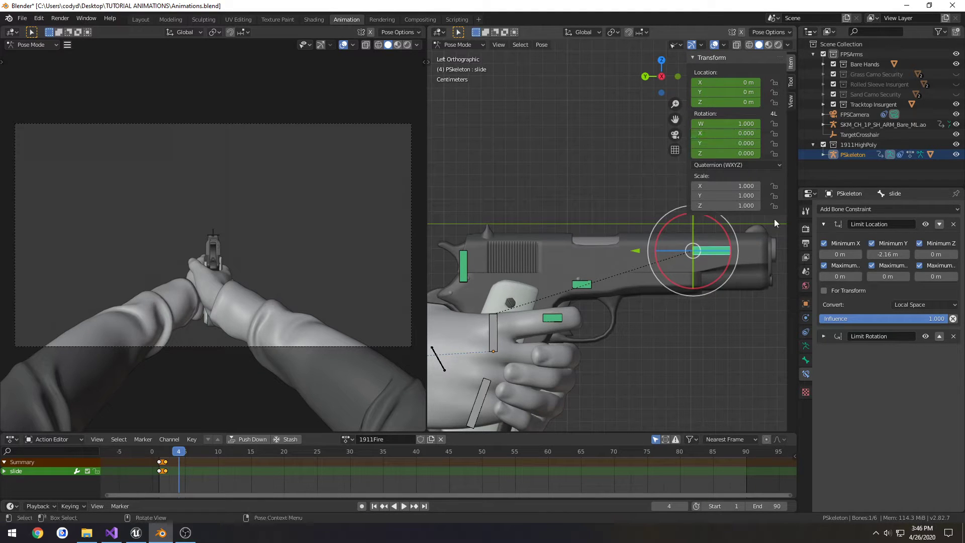
left_click(871, 243)
Step: Pull the slide back to its full rearward travel, checking from side views
key("g")
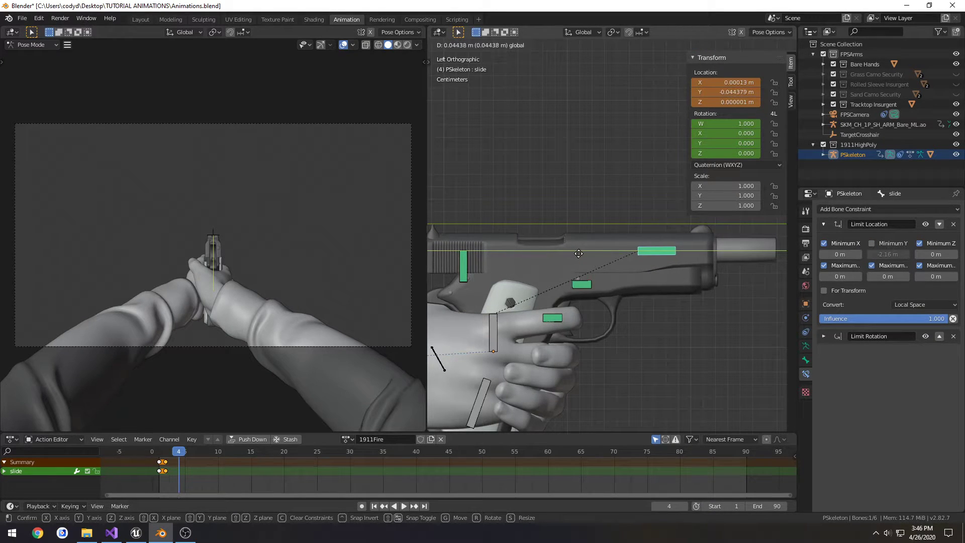
left_click(580, 256)
middle_click_drag(579, 257, 479, 250)
scroll(680, 279, "up", 3)
middle_click_drag(656, 279, 601, 269, "shift")
key("g")
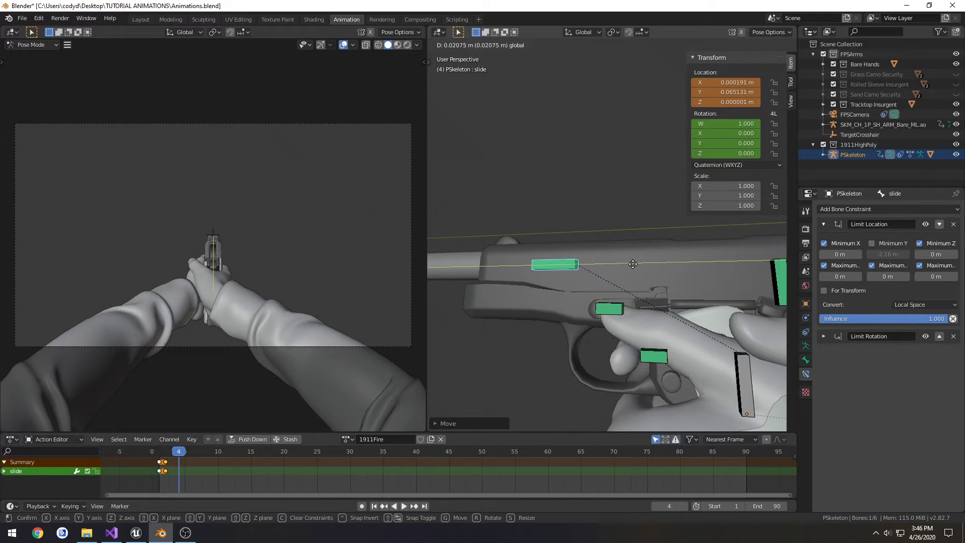
left_click(632, 264)
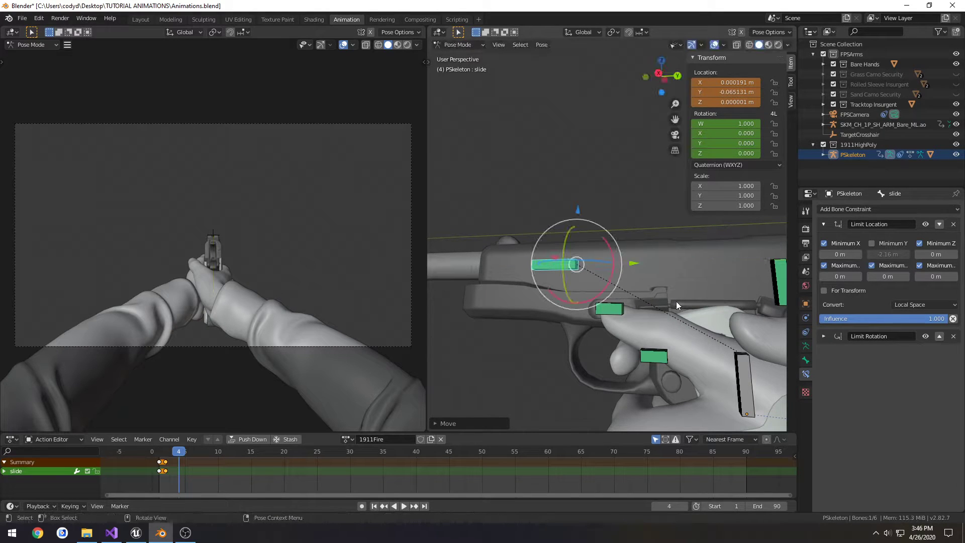
middle_click_drag(676, 301, 505, 313)
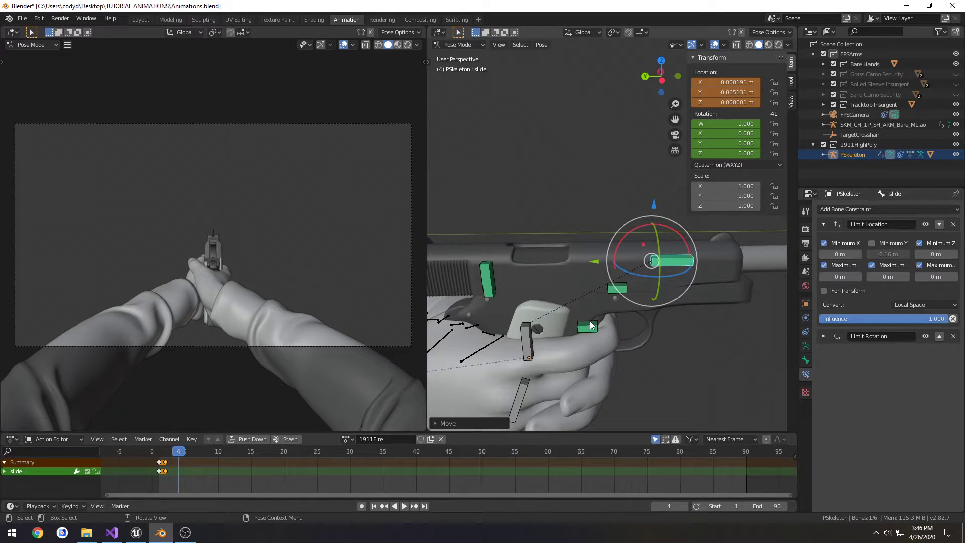
Step: Copy the slide's Y location -0.0651 m into the re-enabled Minimum Y limit and test it
left_click(728, 93)
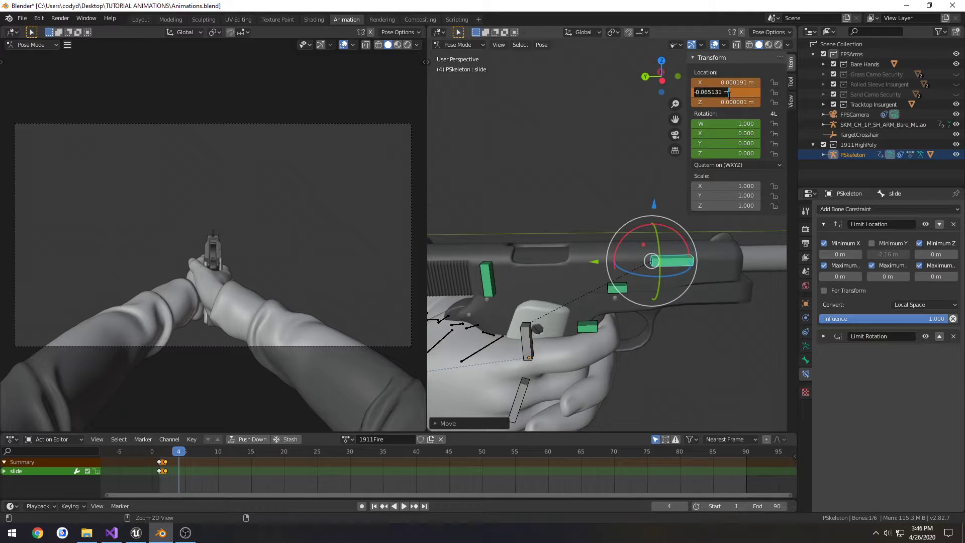
key("ctrl+c")
left_click(872, 244)
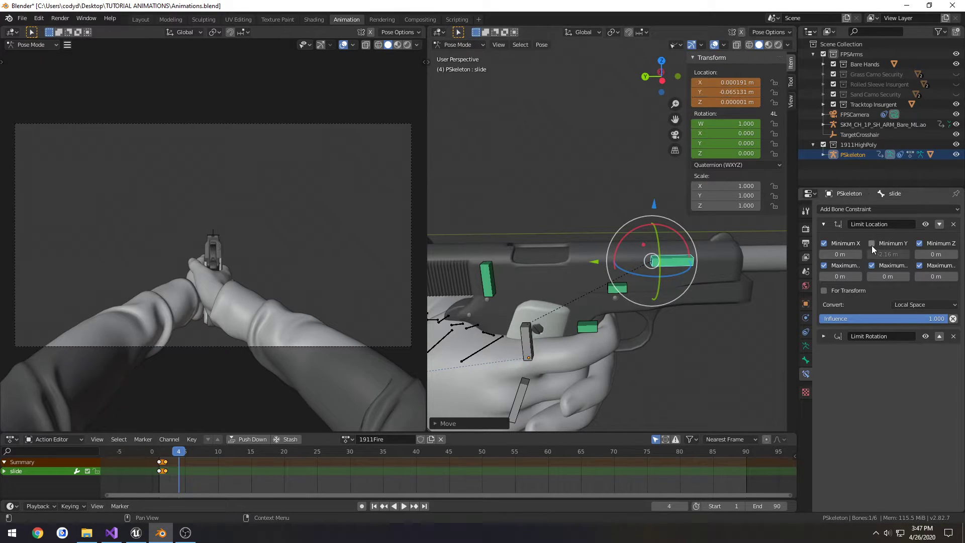
key("ctrl+v")
key("Return")
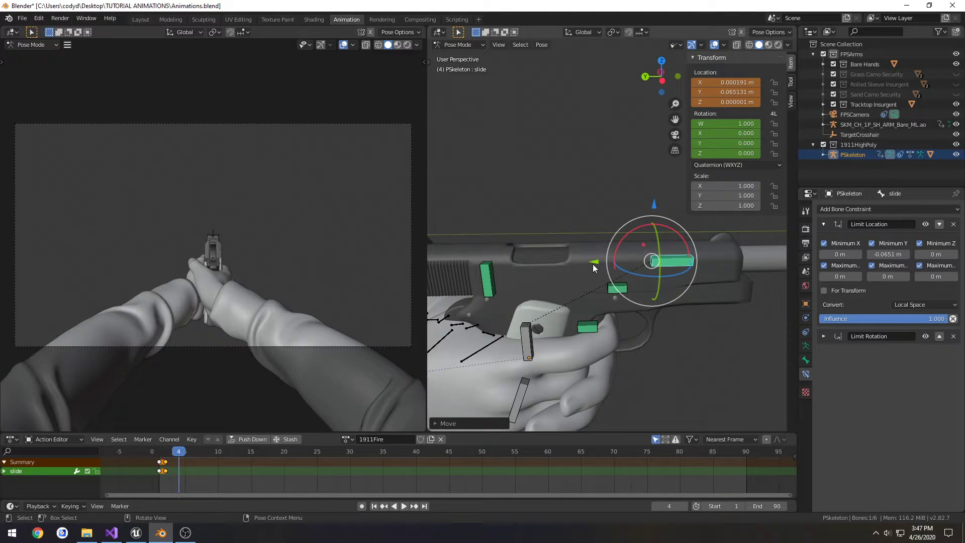
key("g")
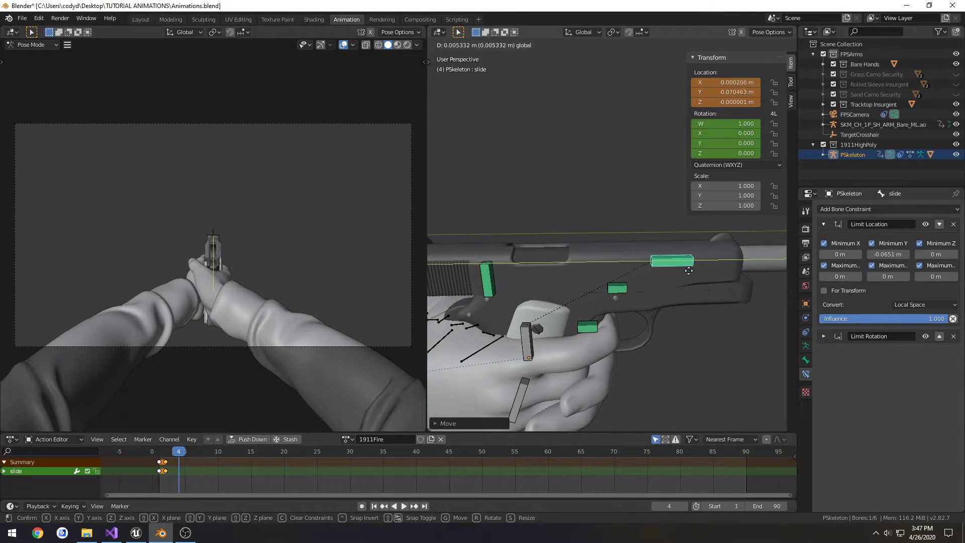
left_click_drag(508, 266, 510, 267)
scroll(567, 268, "down", 1)
left_click_drag(657, 257, 490, 265)
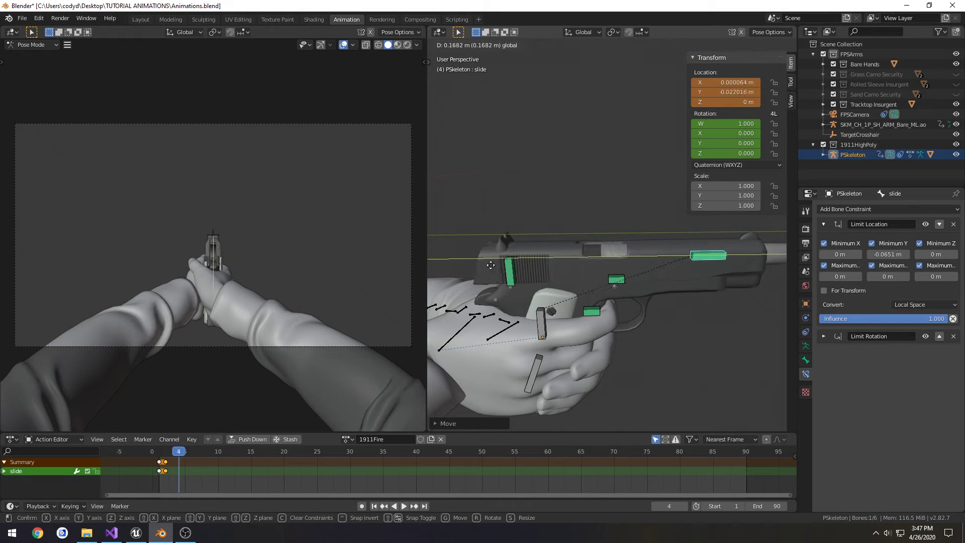
left_click(644, 258)
left_click(730, 92)
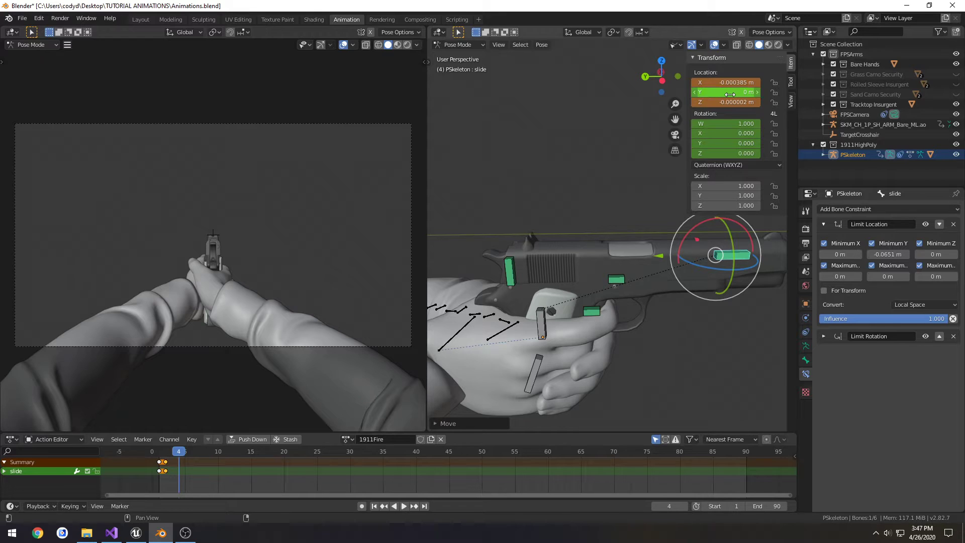
Step: In left side view, save Animations.blend and pull the slide bone back
key("n")
key("ctrl+KP_3")
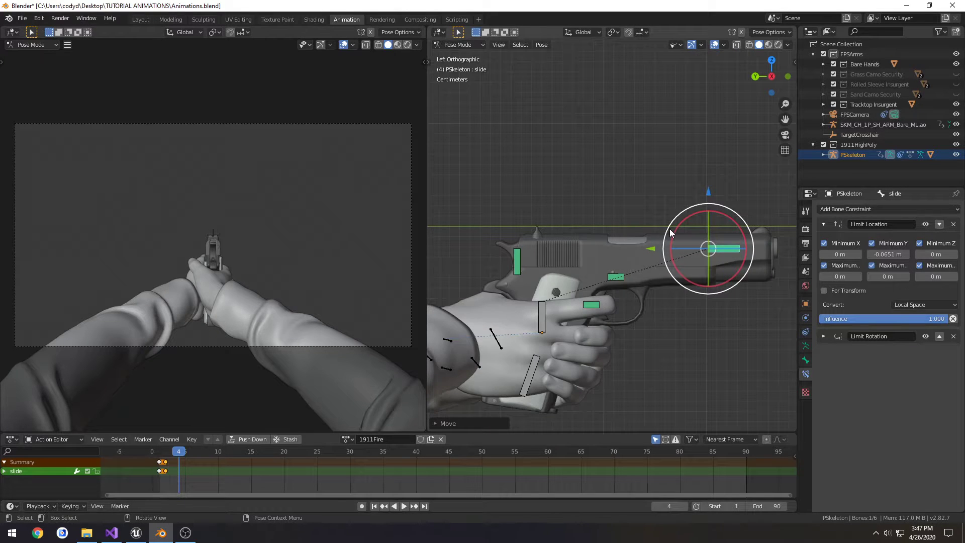
key("ctrl+s")
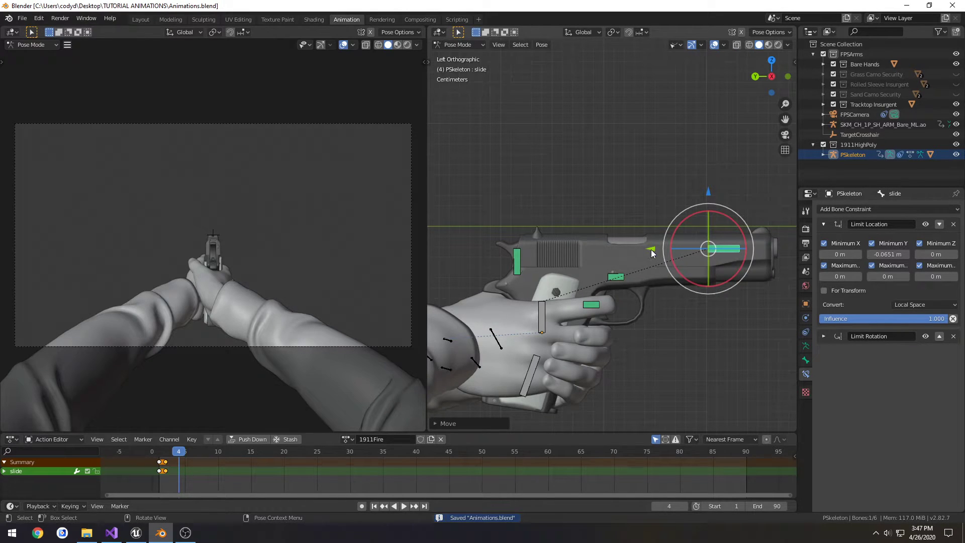
key("g")
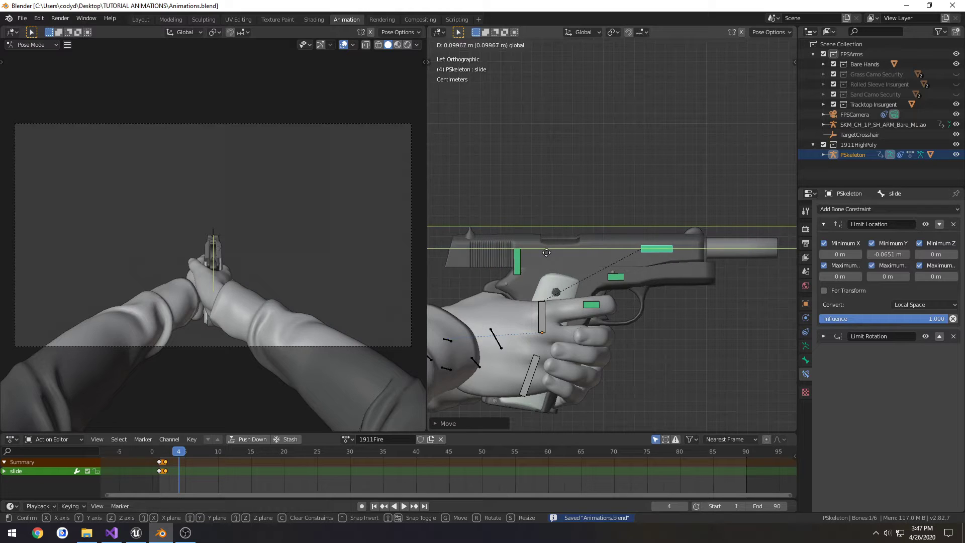
left_click(546, 252)
Step: Rotate hammer.001 back and key LocRot on all pistol bones at frame 4
key("a")
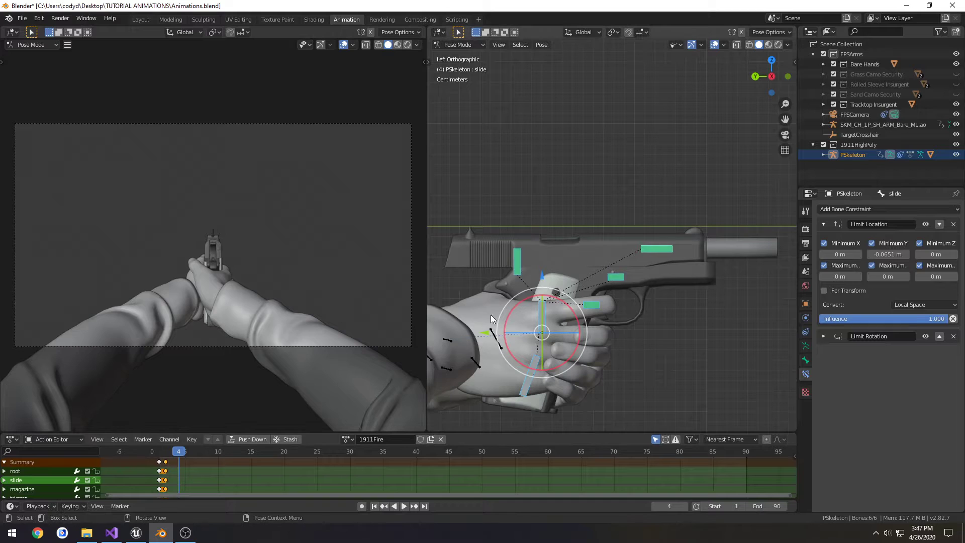
left_click(517, 258)
left_click_drag(529, 238, 789, 327)
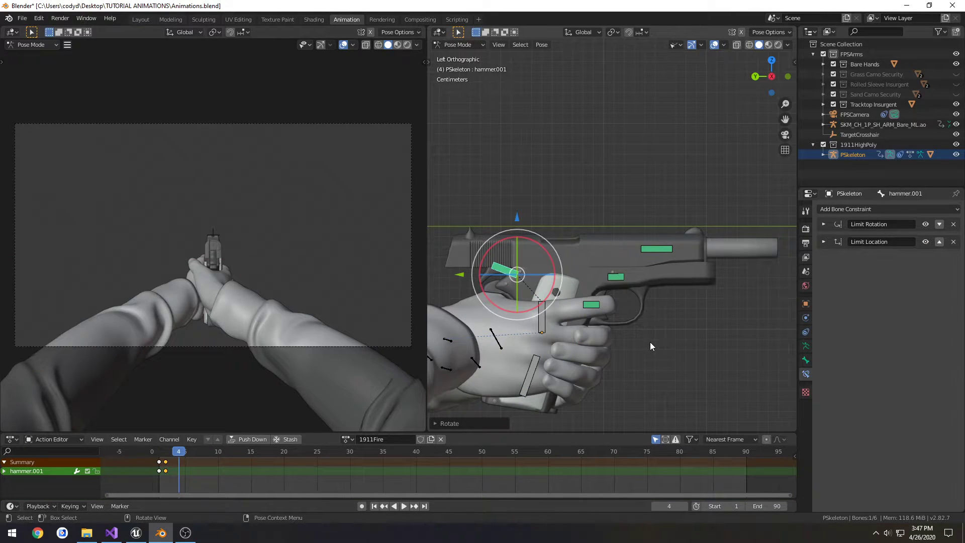
key("a")
key("i")
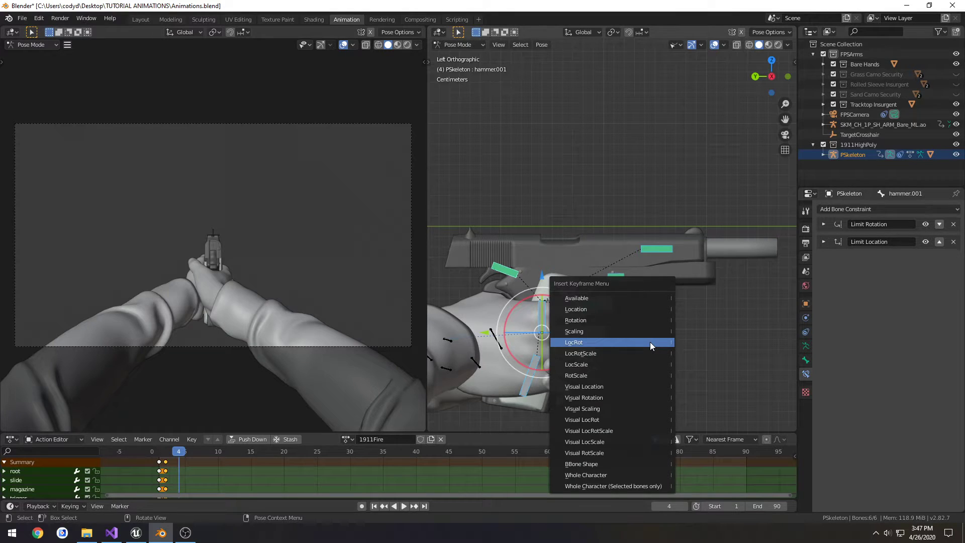
left_click(650, 342)
Step: At frame 3, pose hammer.001 and key LocRot on all six pistol bones
mouse_move(180, 452)
left_mouse_down()
mouse_move(157, 452)
mouse_move(174, 454)
left_mouse_up()
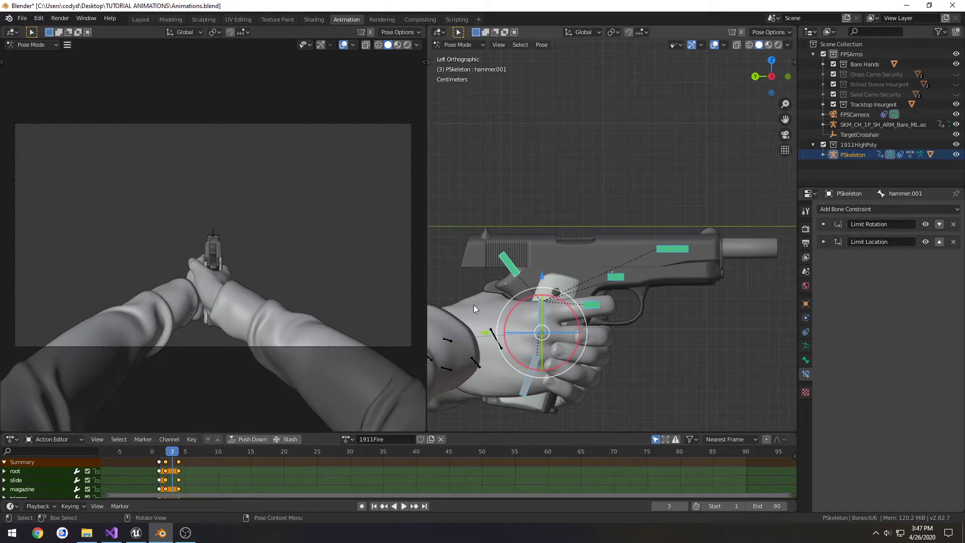
scroll(474, 304, "up", 2)
middle_click_drag(491, 297, 611, 286)
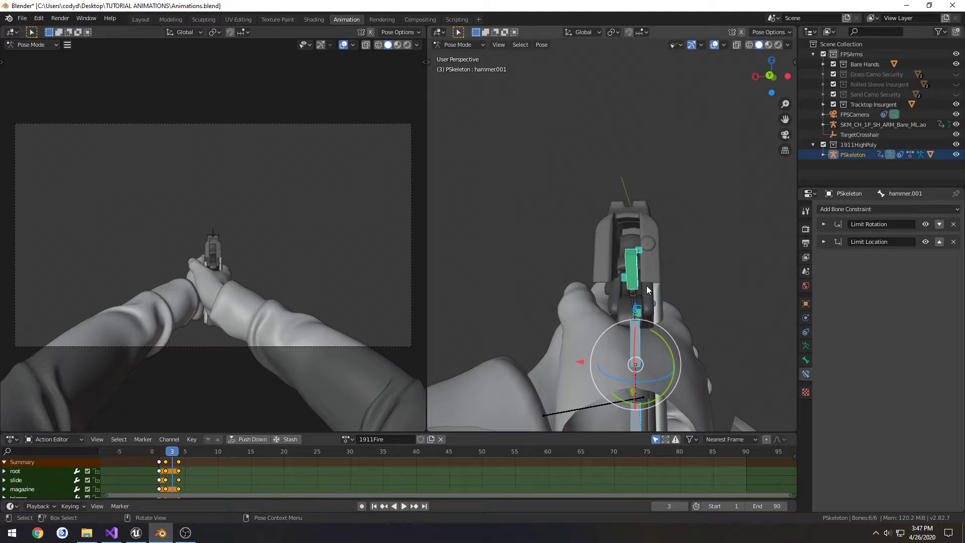
key("ctrl+KP_3")
left_click_drag(555, 297, 528, 295)
key("ctrl+z")
left_click(512, 269)
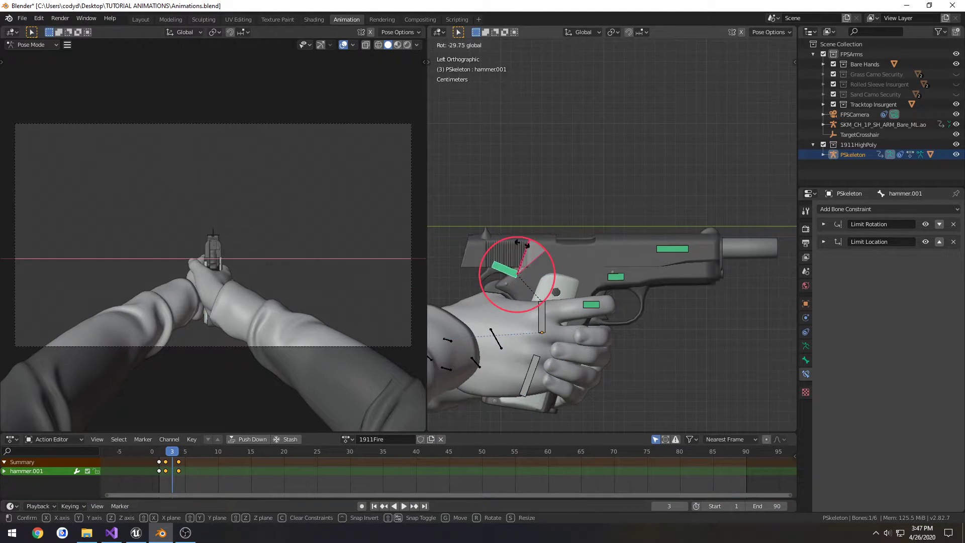
key("a")
key("i")
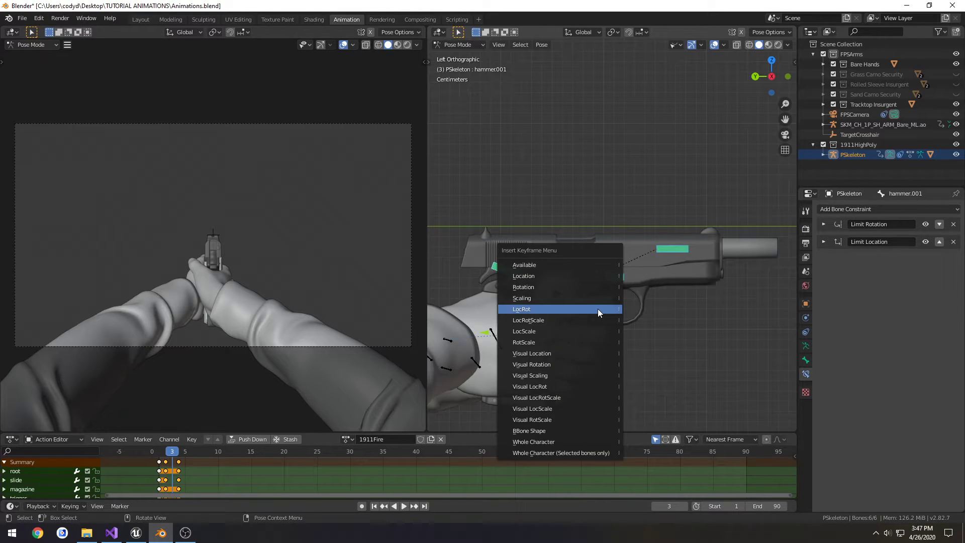
left_click(598, 309)
left_click_drag(171, 454, 152, 452)
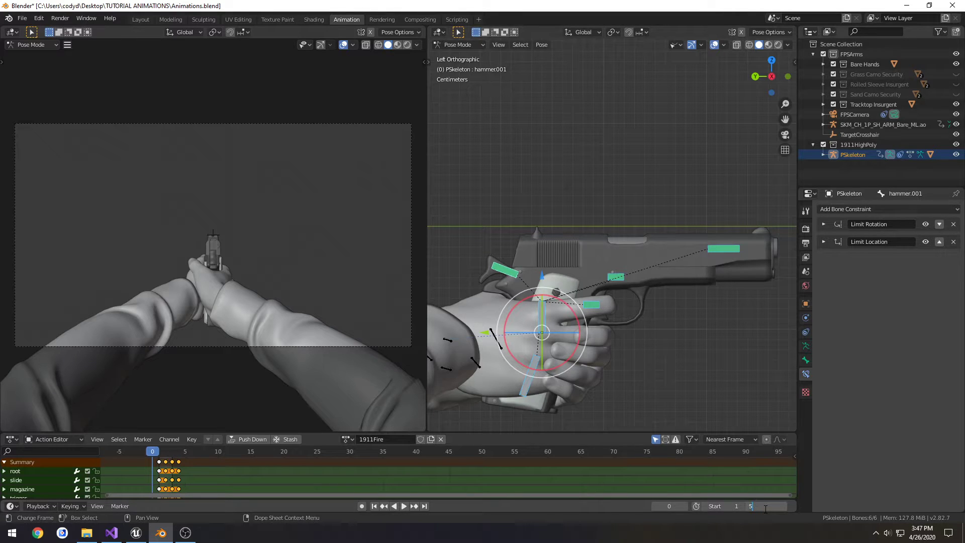
Step: Change the animation end frame from 4 to 10 and play it back
key("Return")
key("space")
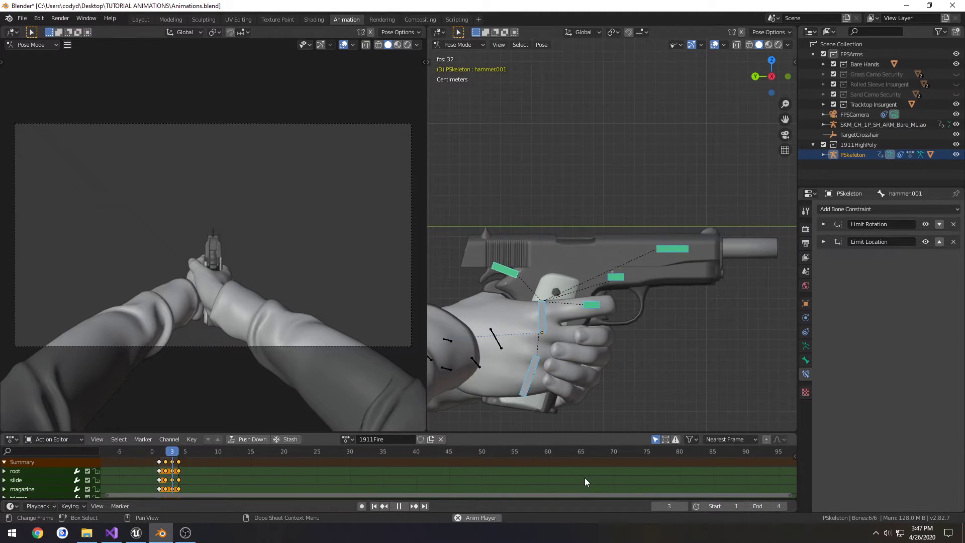
left_click(759, 506)
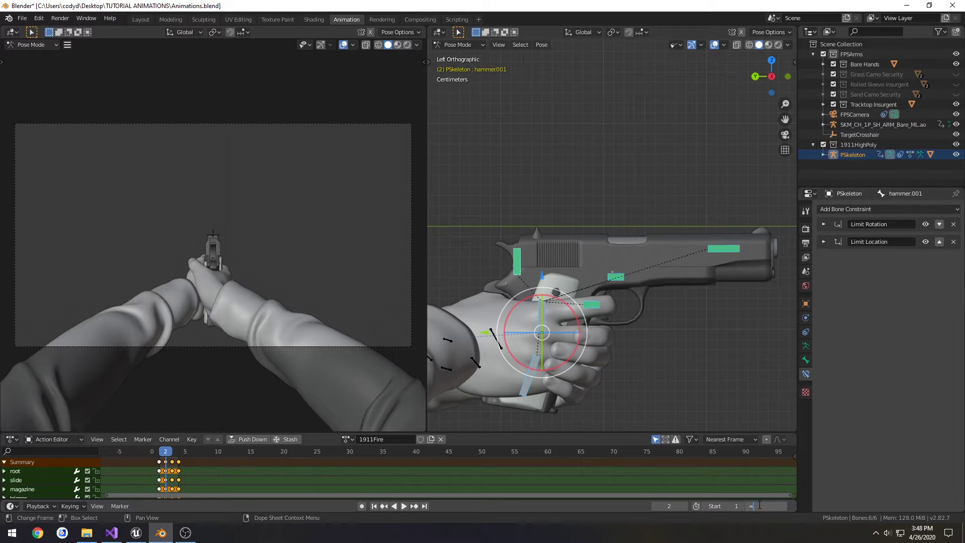
type("10")
key("Return")
key("space")
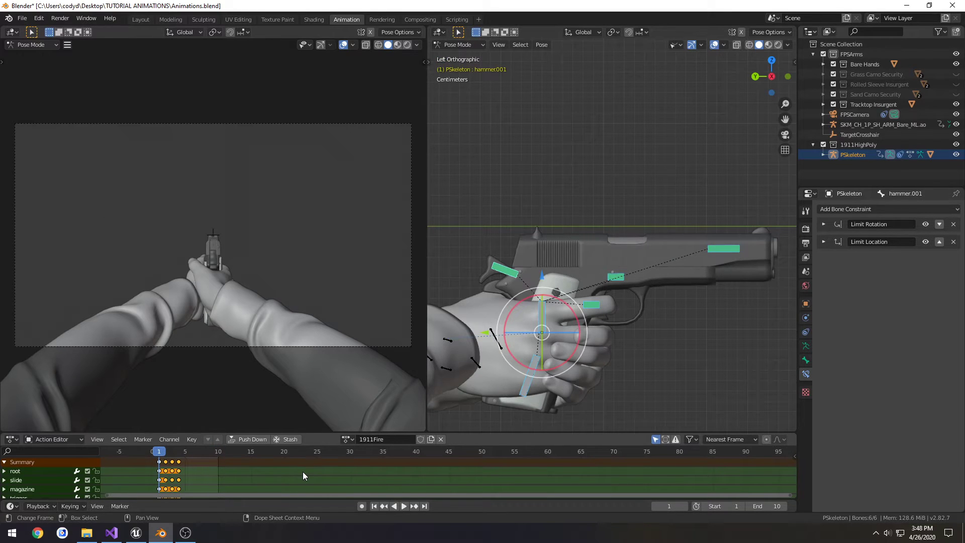
left_click_drag(161, 452, 186, 453)
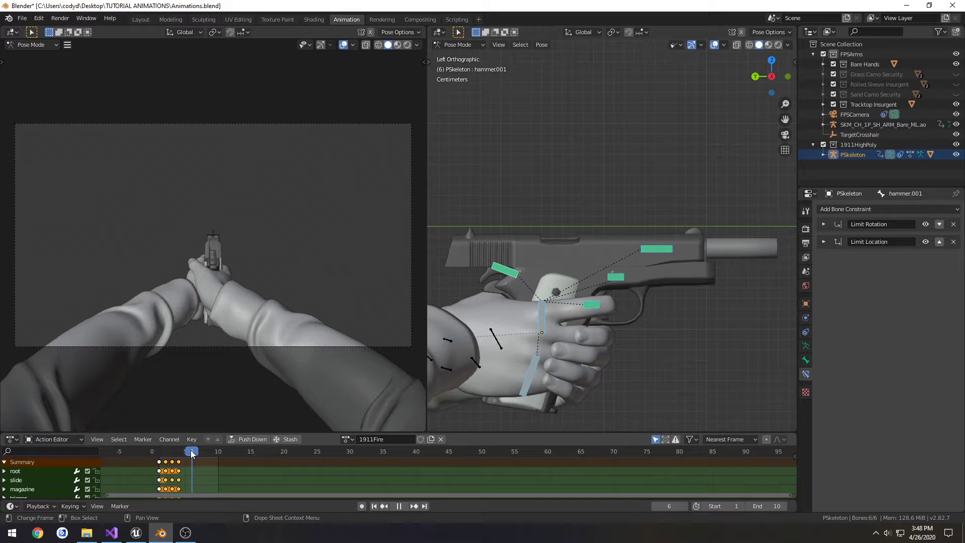
Step: Move the slide forward along Y and key LocRot on all pistol bones at frame 6
left_click(656, 248)
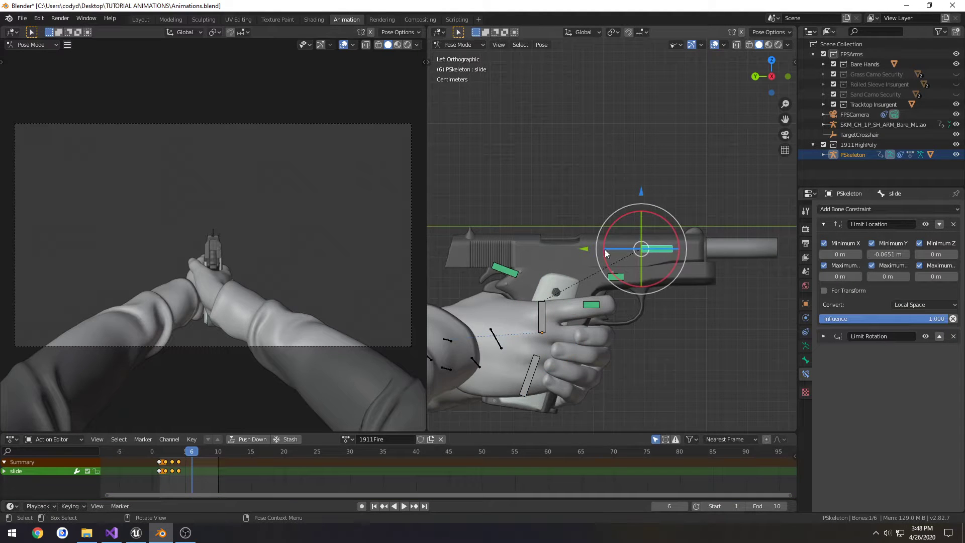
key("g")
key("y")
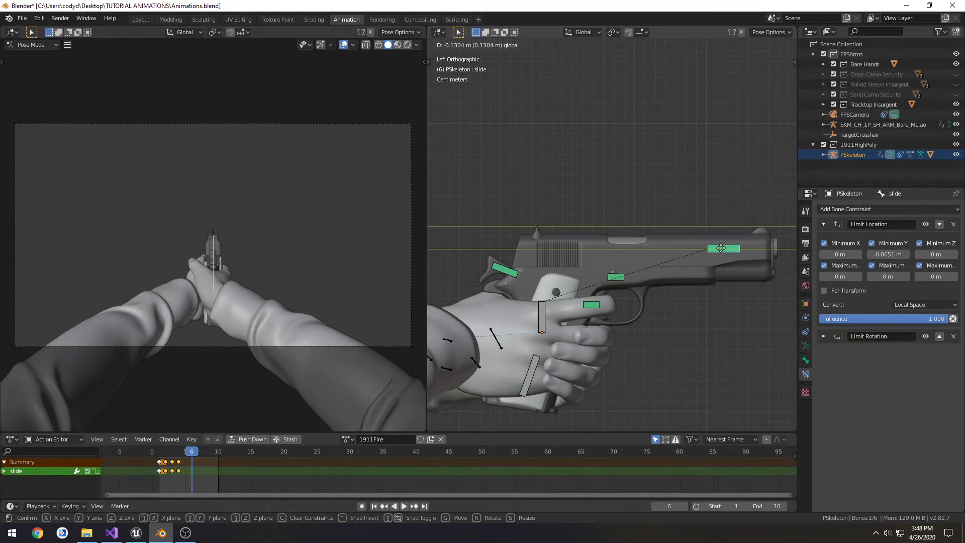
left_click(721, 249)
key("a")
key("i")
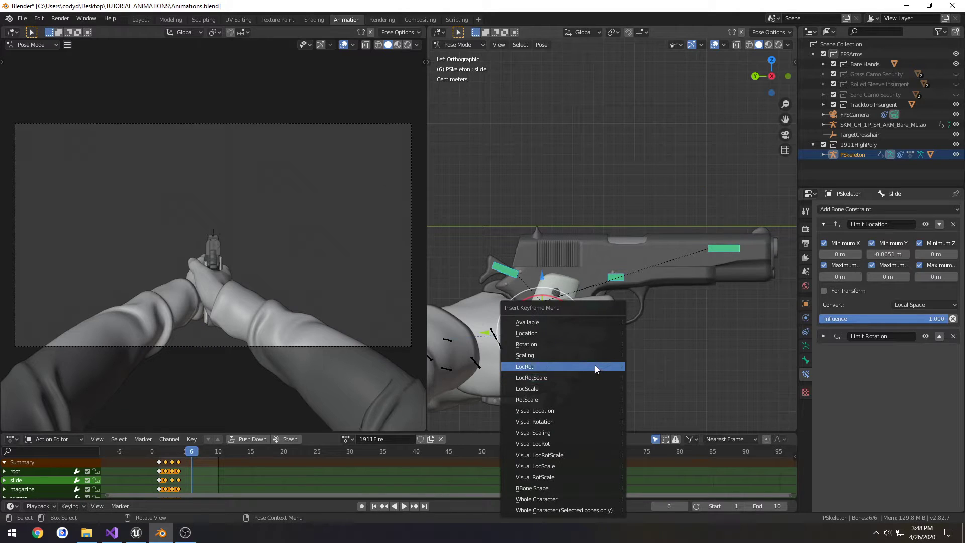
left_click(595, 364)
Step: Play back the recoil and scrub from frame 1 to frame 5 to review it
key("space")
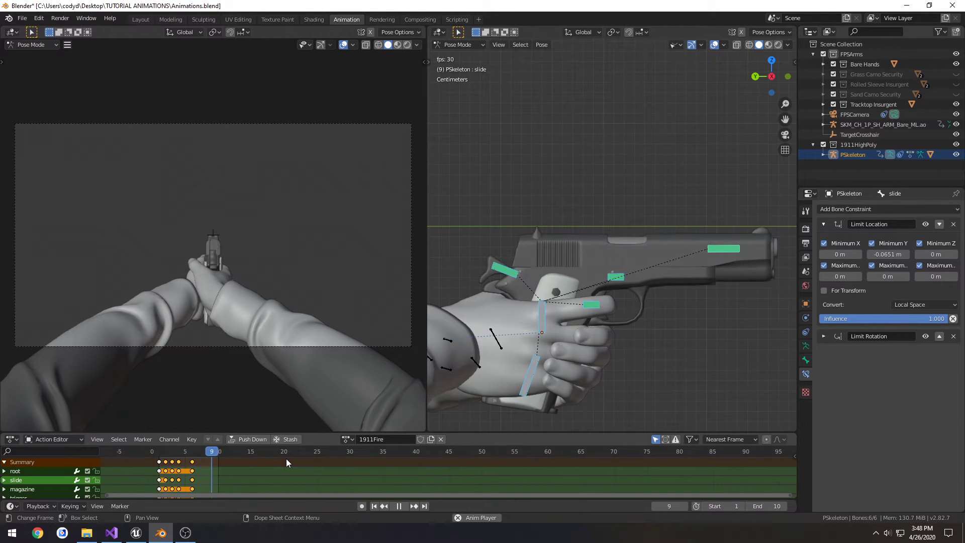
key("space")
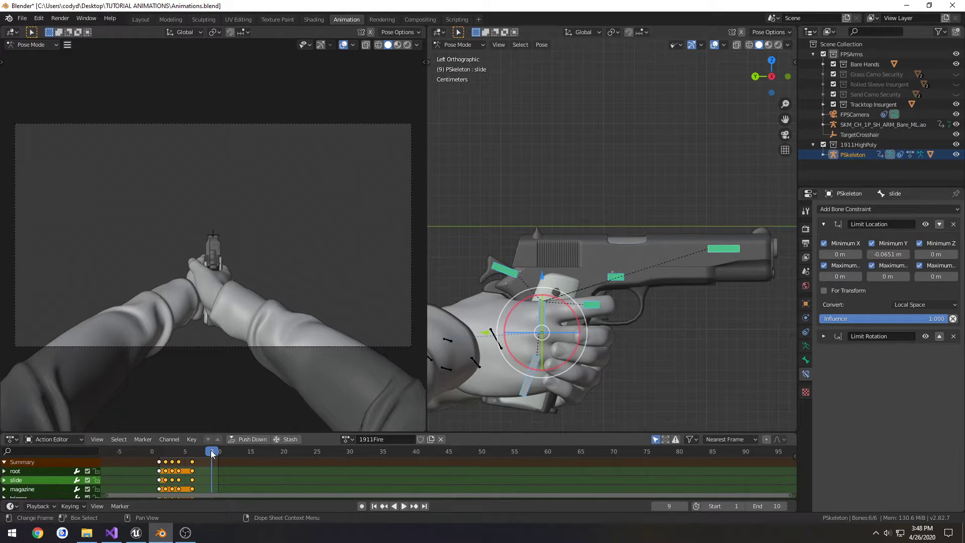
key("space")
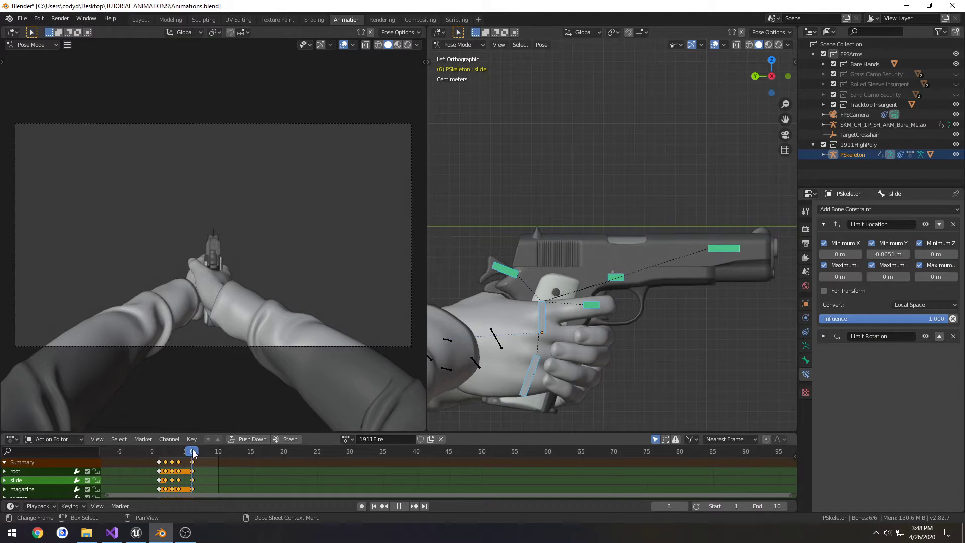
left_click(157, 451)
mouse_move(161, 451)
left_mouse_down()
mouse_move(186, 449)
mouse_move(162, 449)
mouse_move(181, 447)
mouse_move(174, 444)
left_mouse_up()
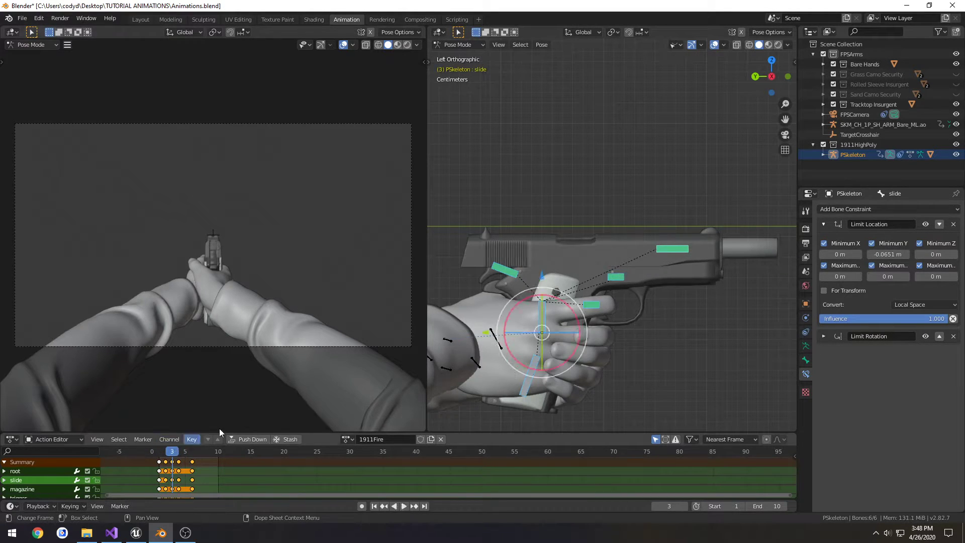
Step: Shift the slide along Y, key all pistol bones at frame 3, and preview playback
left_click(674, 249)
key("g")
key("y")
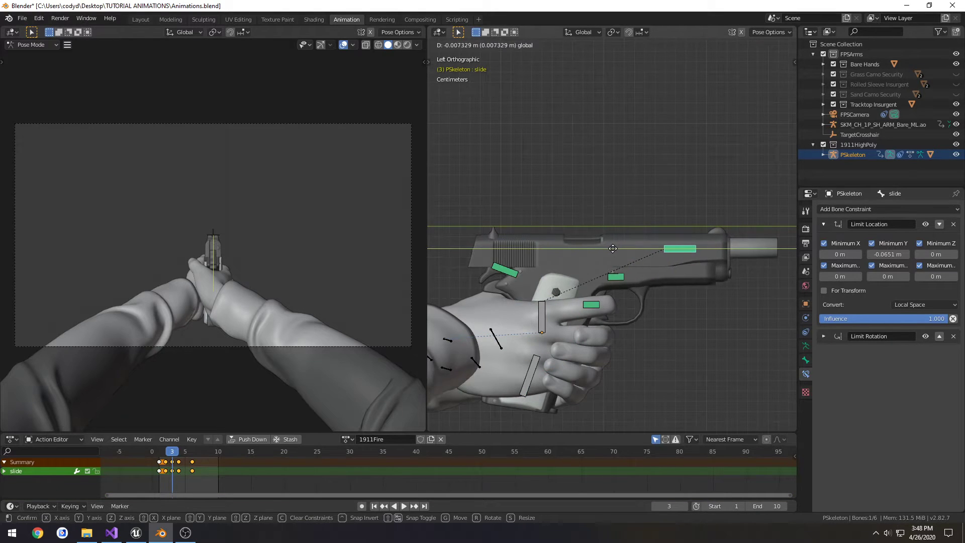
left_click(623, 344)
key("a")
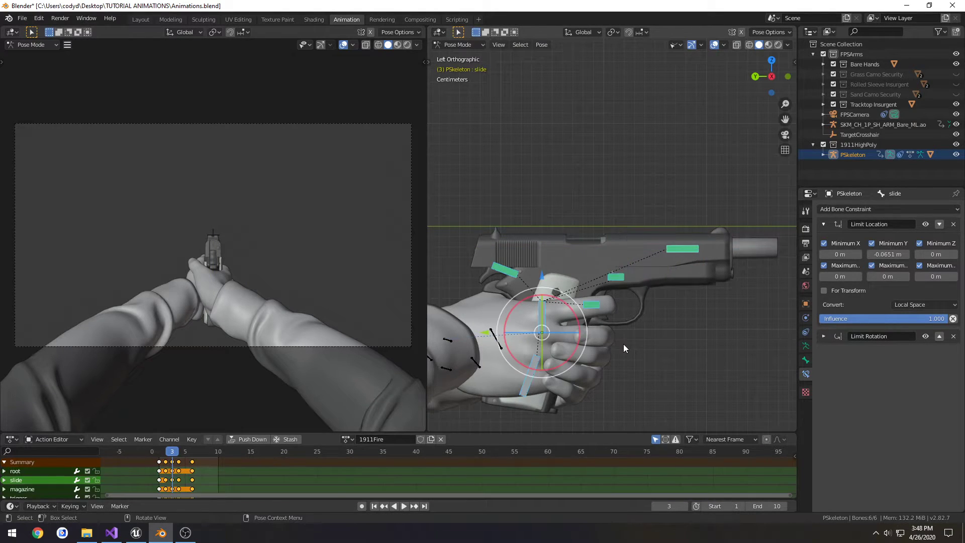
key("i")
left_click(624, 343)
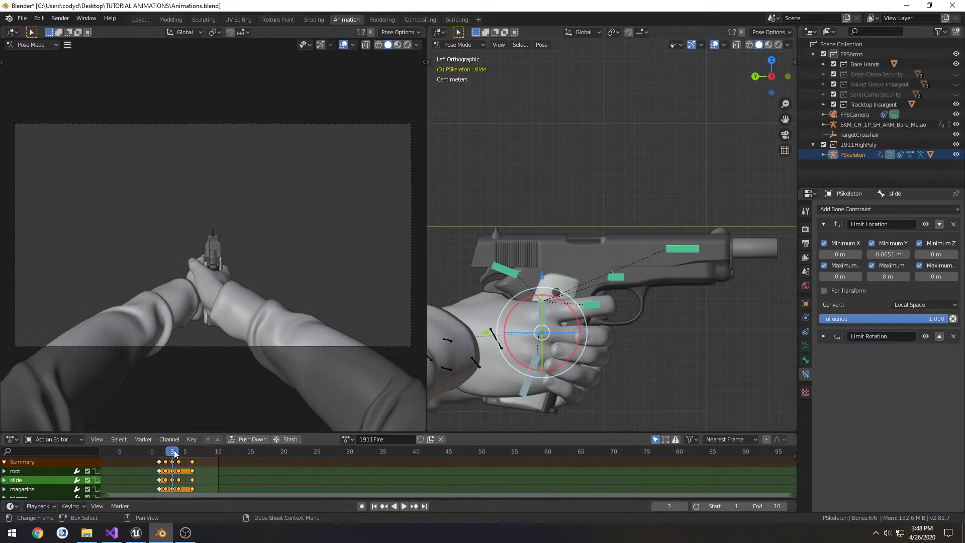
key("space")
key("space")
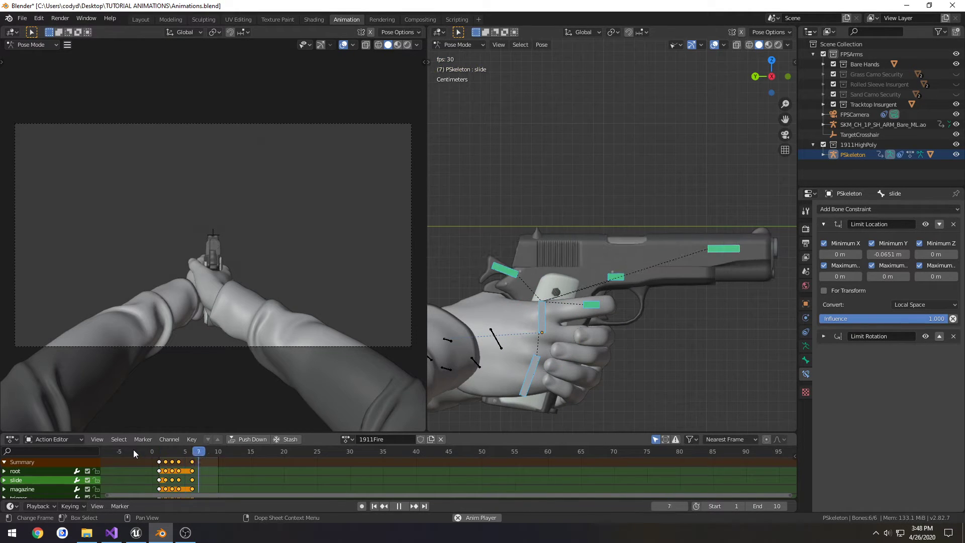
key("space")
mouse_move(158, 451)
left_mouse_down()
mouse_move(209, 448)
mouse_move(143, 448)
left_mouse_up()
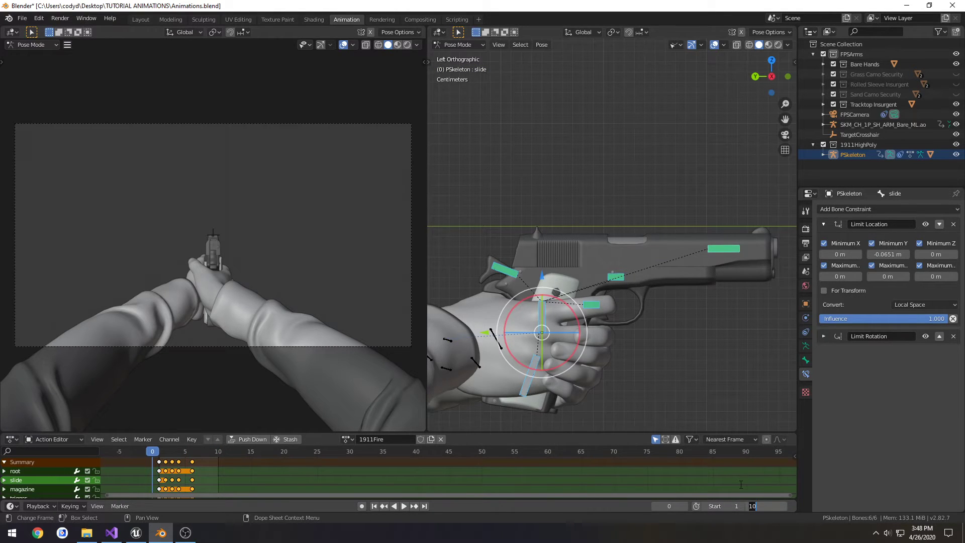
Step: Set the end frame to 6, save Animations.blend, and head for Object Mode
key("BackSpace")
key("BackSpace")
type("6")
key("Return")
middle_click_drag(301, 480, 459, 471)
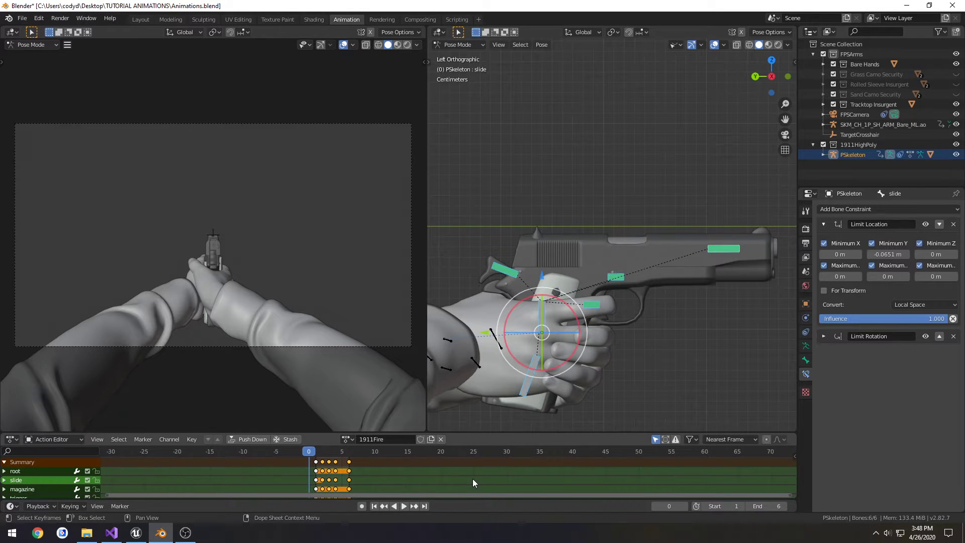
key("ctrl+s")
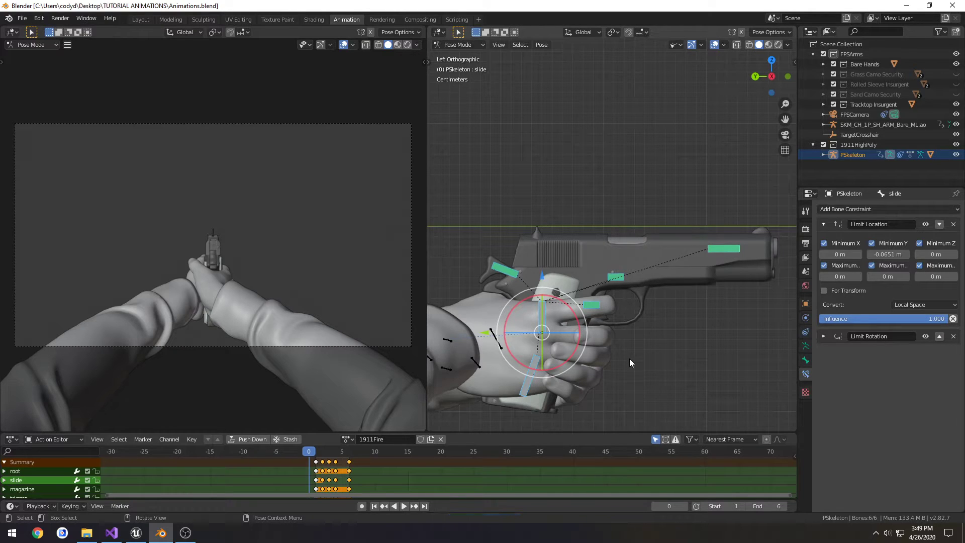
key("ctrl+Tab")
Step: Return the rig to Object Mode and start an FBX export using the Unreal Engine Animation preset
left_click(593, 342)
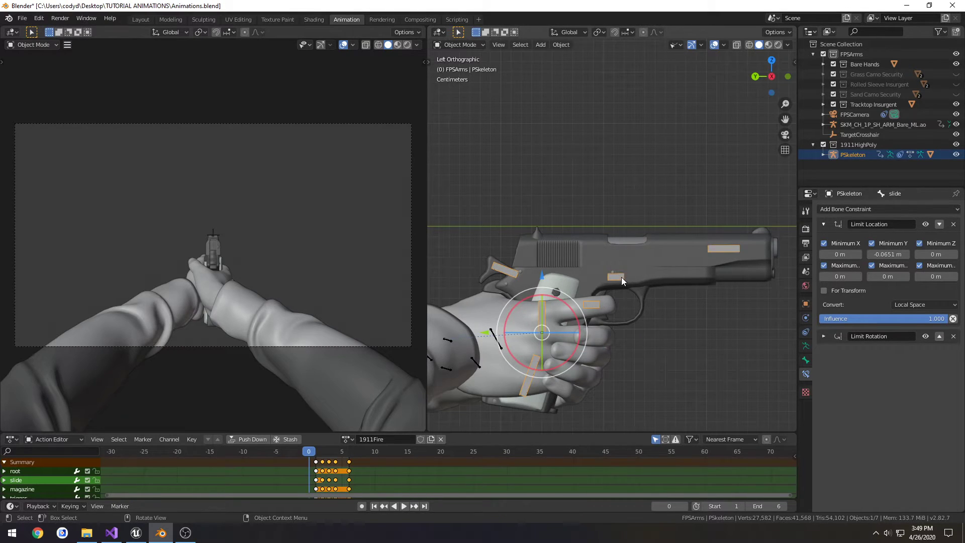
left_click(22, 18)
mouse_move(56, 170)
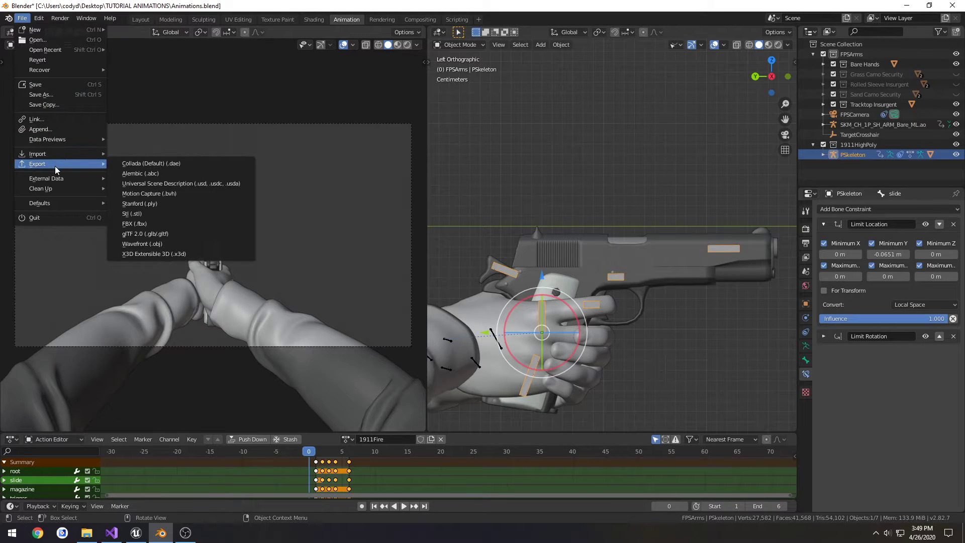
left_click(135, 223)
left_click(661, 162)
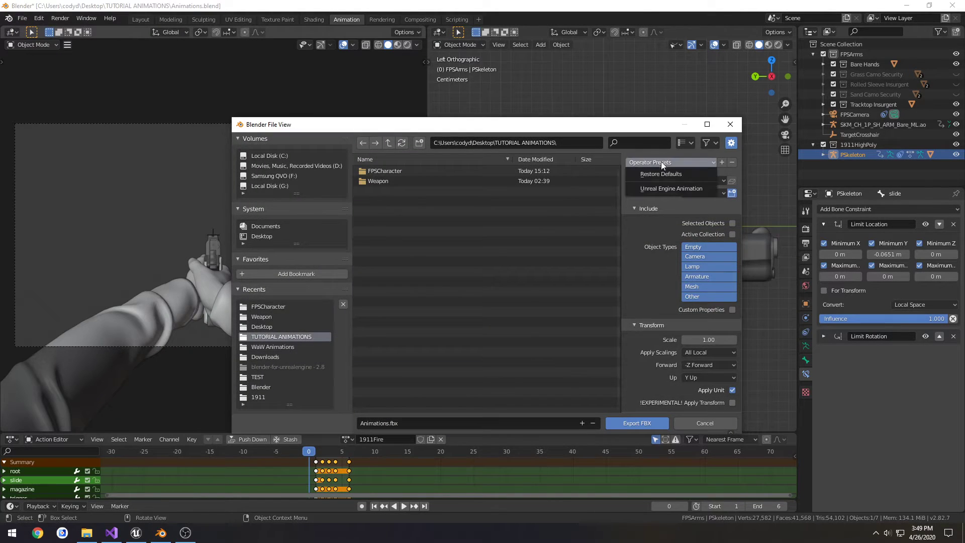
left_click(659, 188)
Step: Export to the Weapon folder as 1911Fire.fbx after checking the armature options
double_click(384, 182)
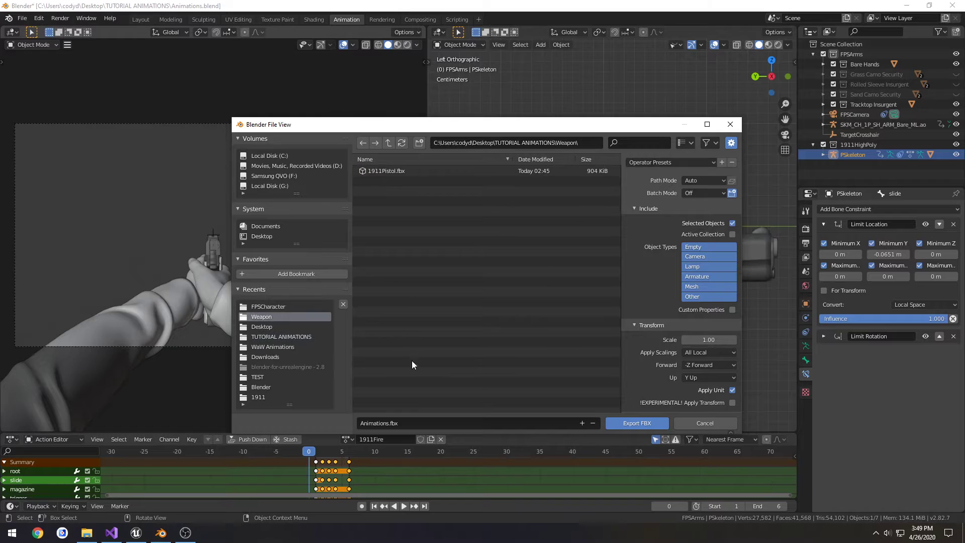
left_click(414, 422)
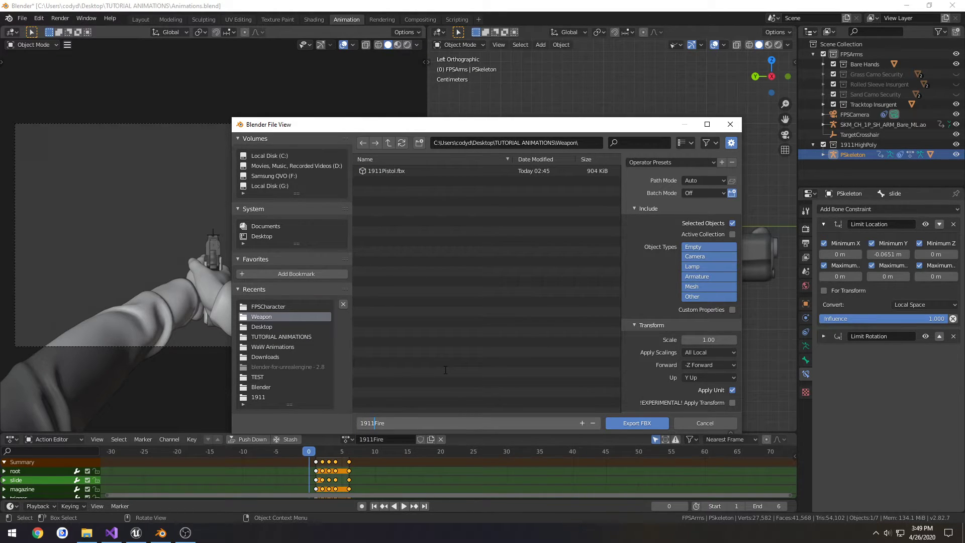
key("Return")
scroll(653, 327, "down", 3)
left_click(634, 395)
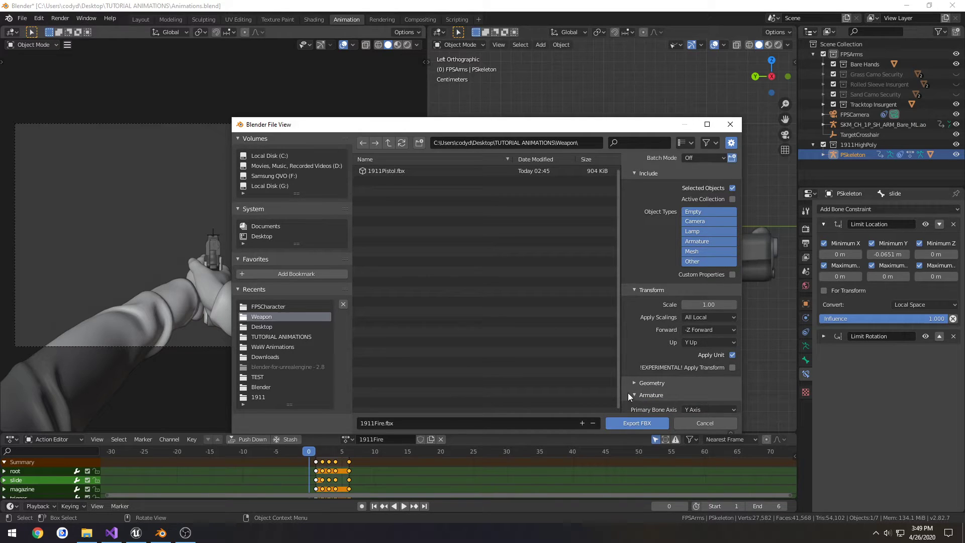
scroll(628, 393, "down", 6)
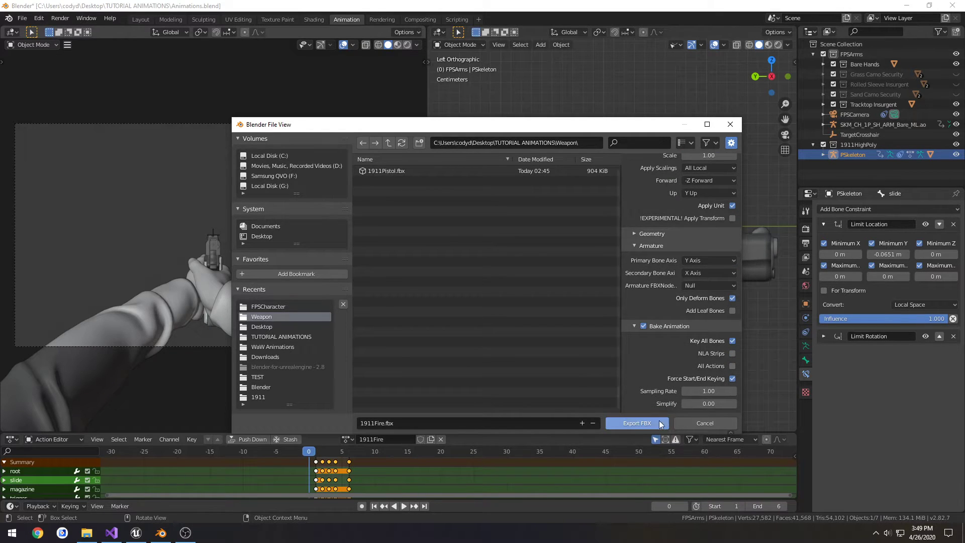
left_click(621, 423)
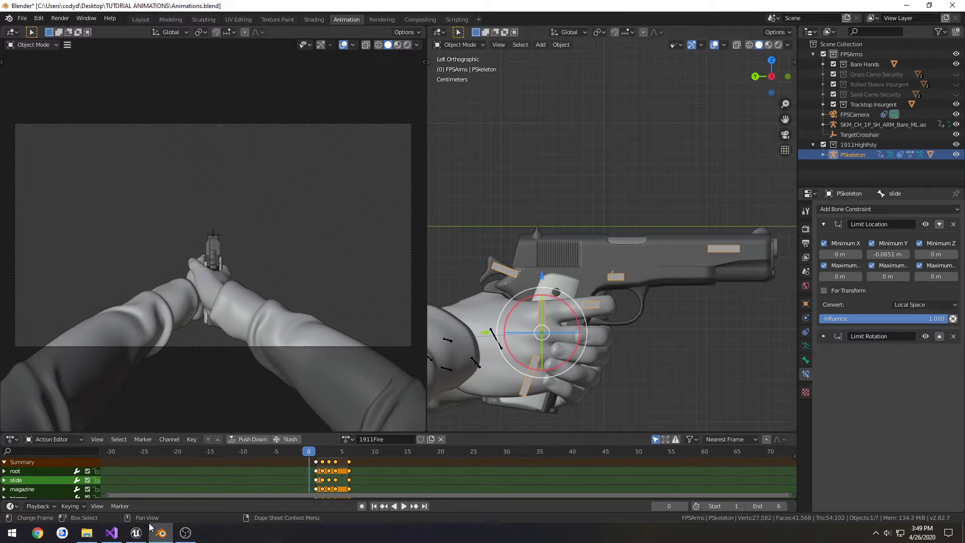
Step: In Unreal Engine, open the Weapon > Animations content folder
left_click(136, 533)
left_click(46, 406)
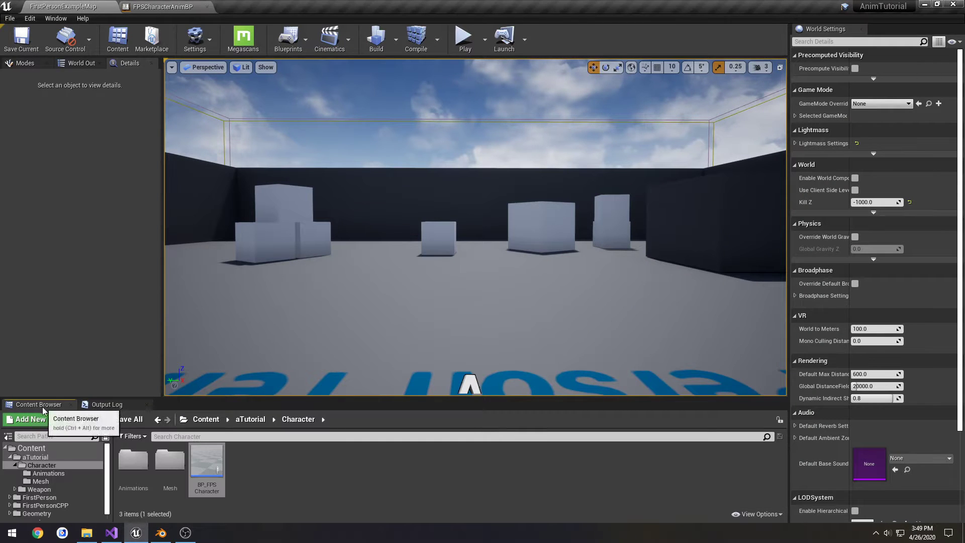
left_click(39, 489)
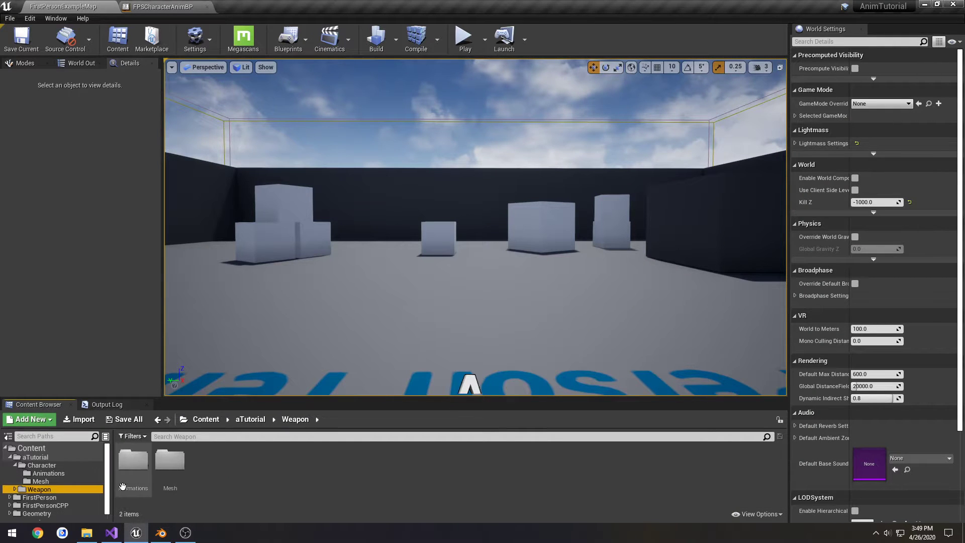
double_click(133, 460)
Step: Import 1911Fire.fbx onto 1911Pistol_Skeleton and open the new asset
left_click(86, 532)
double_click(758, 271)
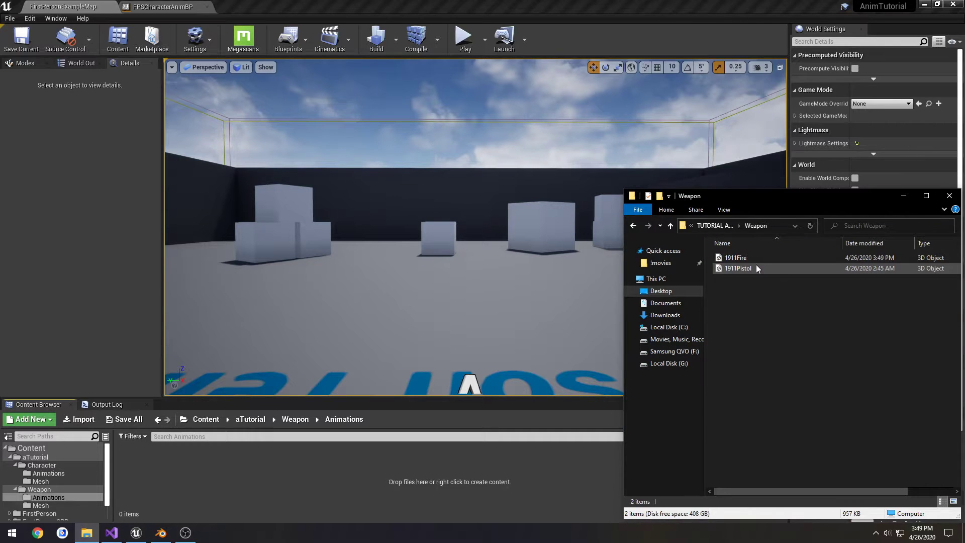
left_click_drag(744, 259, 392, 478)
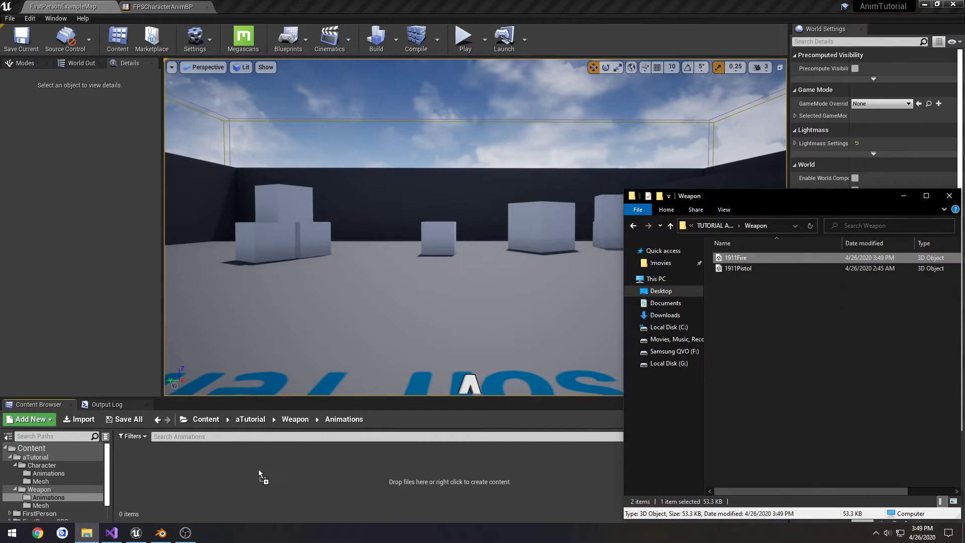
left_click(534, 146)
left_click(553, 220)
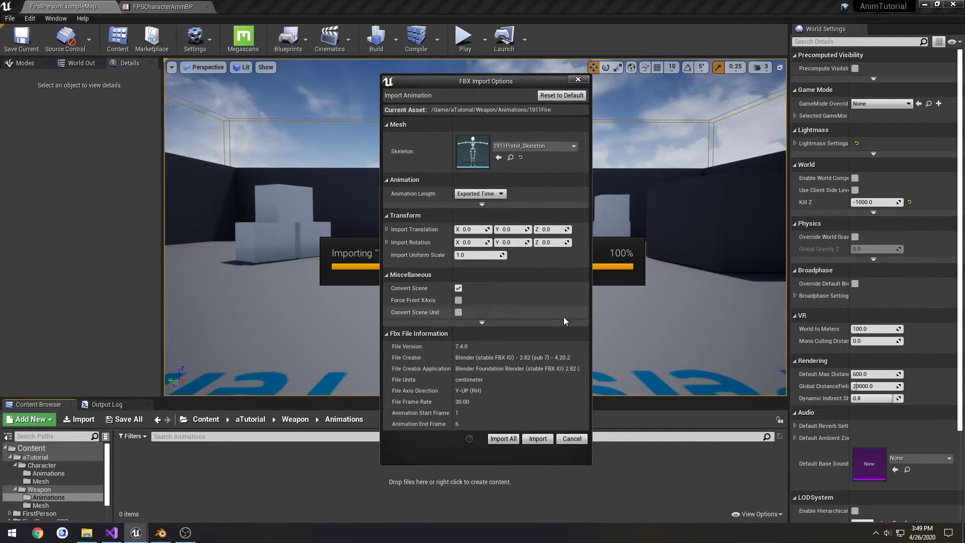
left_click(538, 439)
double_click(148, 458)
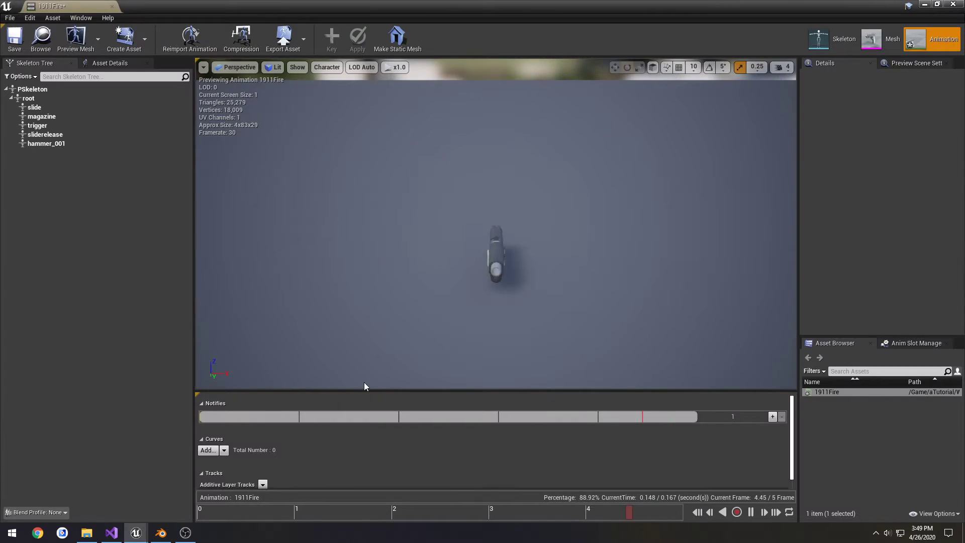
Step: At camera speed 1, view the pistol side-on, scrub 1911Fire back, then close its editor
left_click(782, 68)
left_click(781, 92)
right_click_drag(724, 151, 700, 158)
key("d")
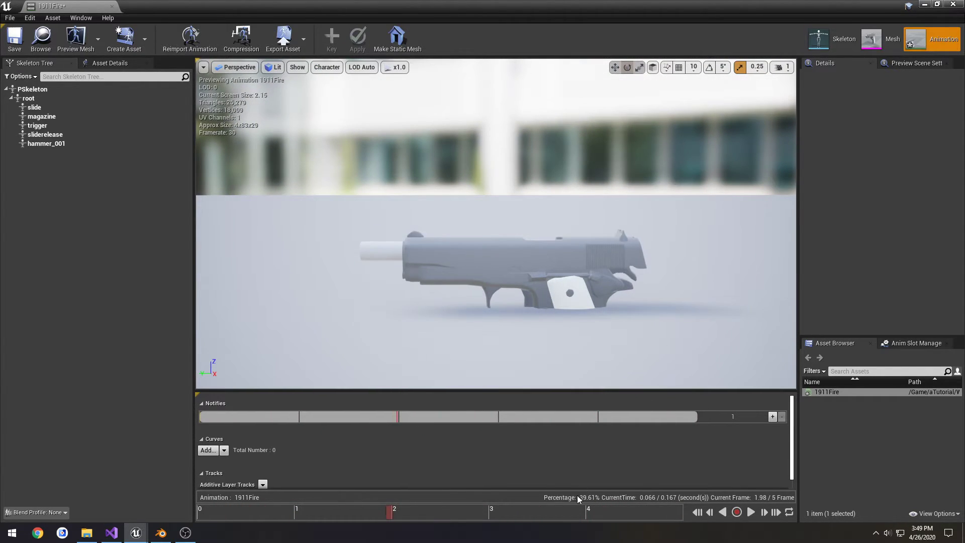
left_click_drag(382, 511, 175, 472)
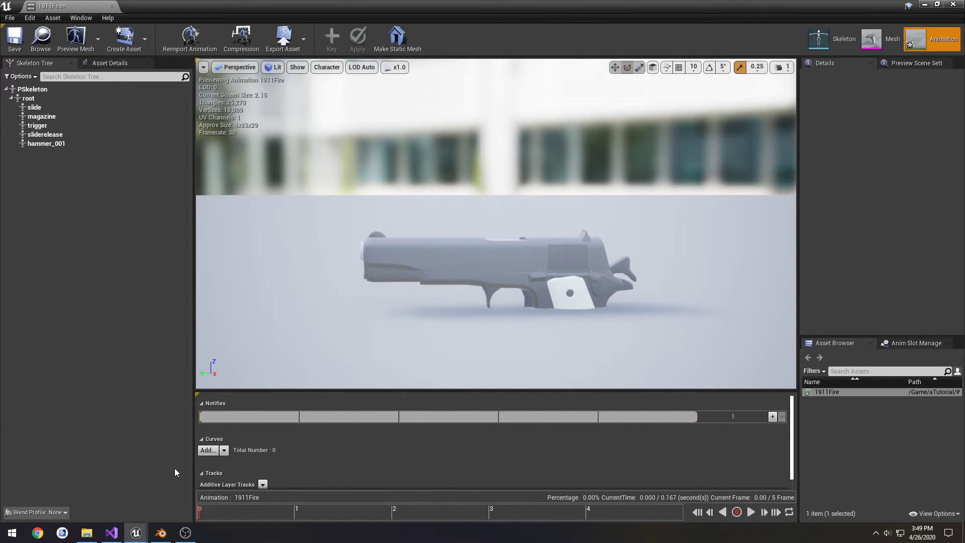
left_click(111, 5)
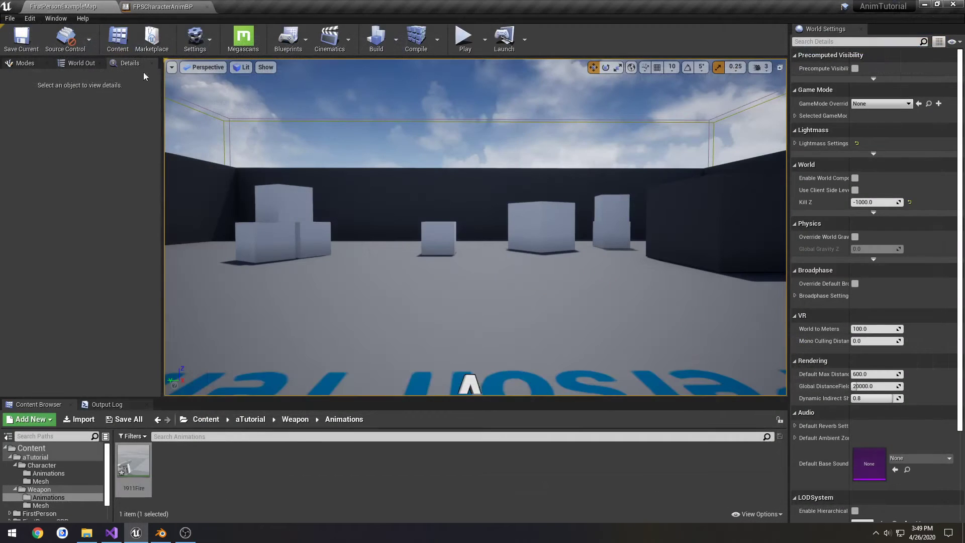
Step: Back in Blender, replay 1911Fire, then put the first-person arms into Pose Mode
left_click(160, 532)
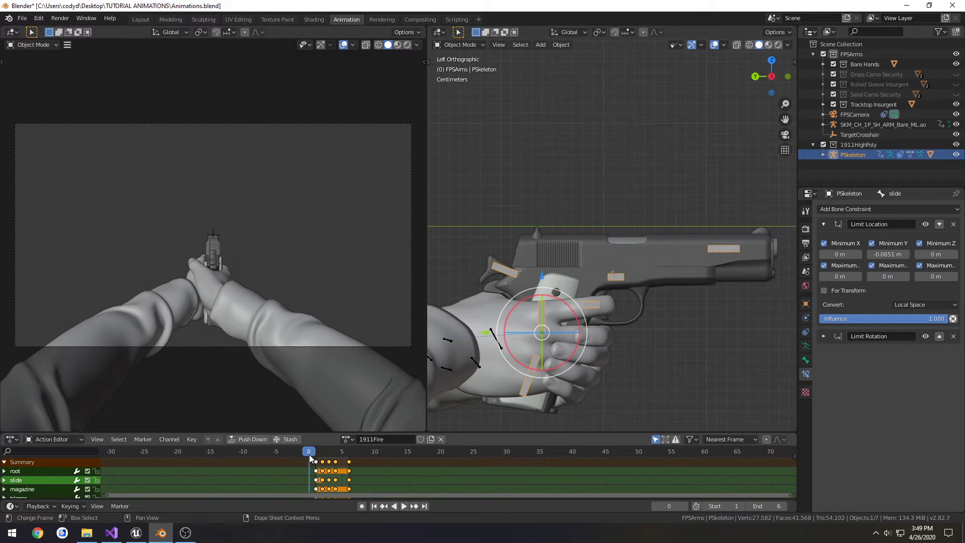
key("space")
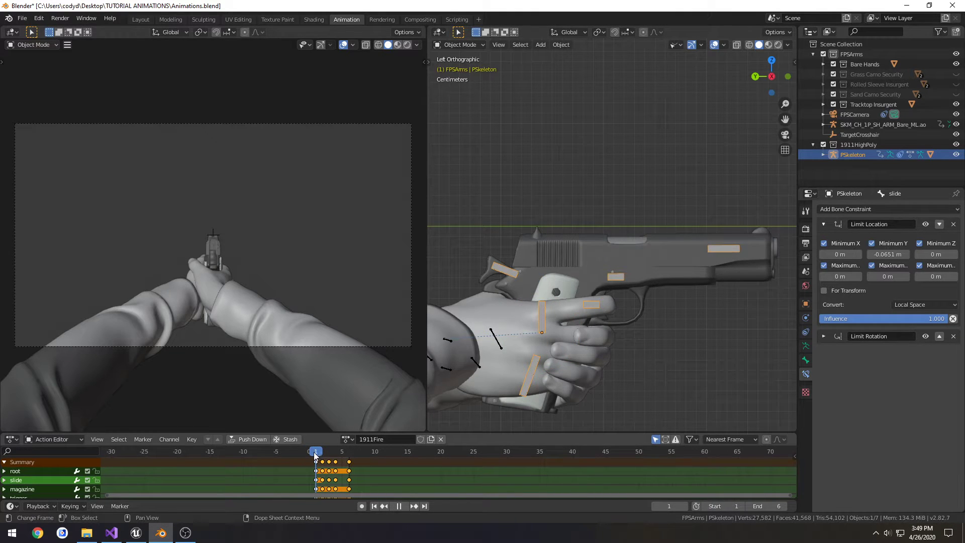
key("Escape")
middle_click_drag(548, 281, 512, 297)
left_click(511, 297)
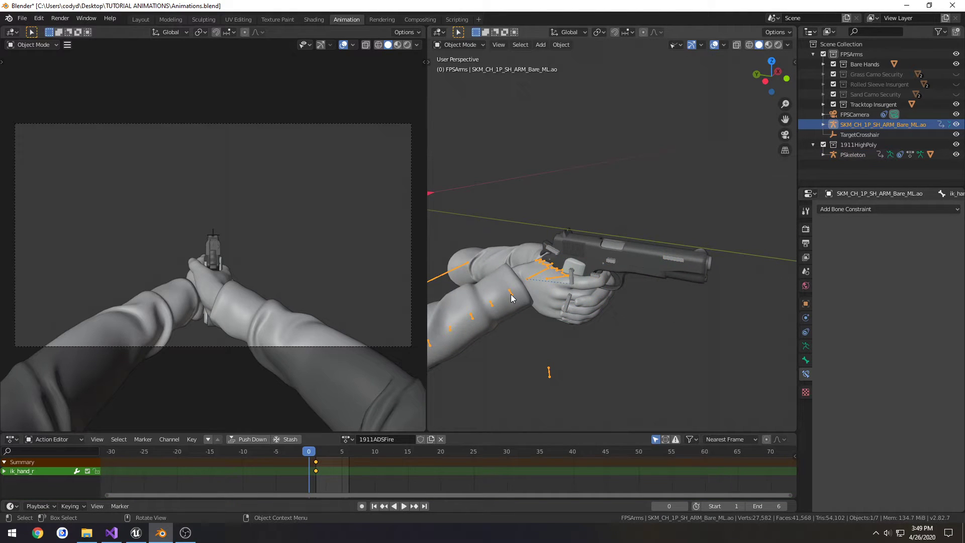
key("ctrl+Tab")
left_click(521, 348)
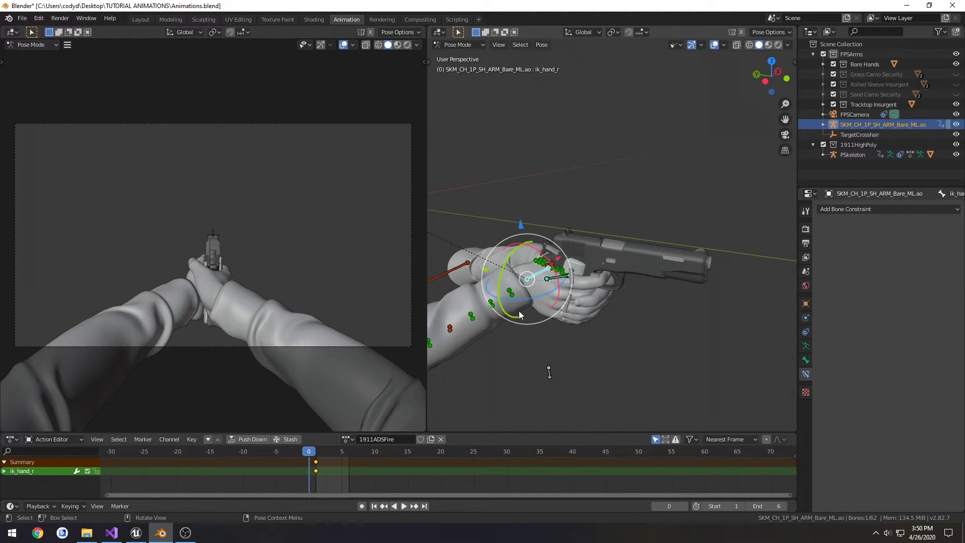
Step: Keep 1911ADSFire as the arms' active action and preview its firing frames
middle_click_drag(502, 324, 477, 332)
key("space")
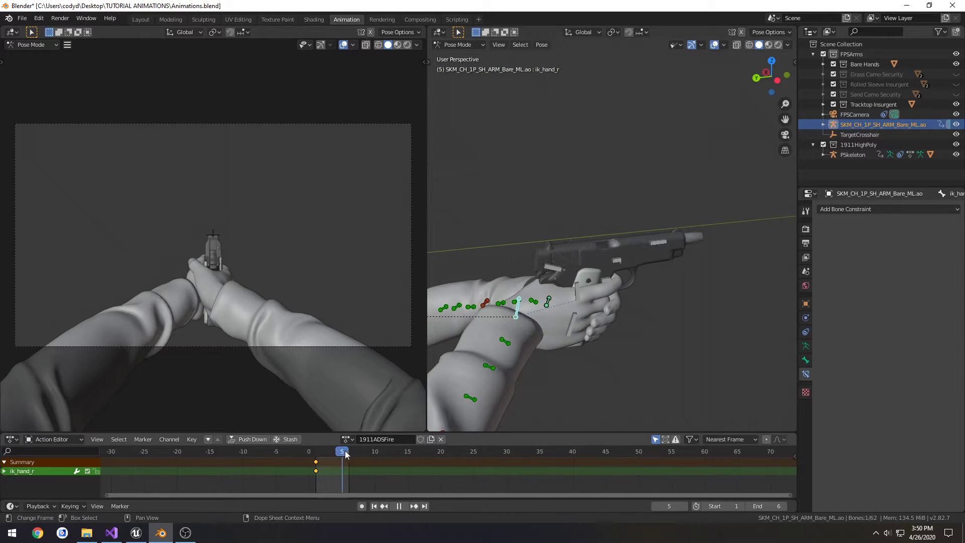
key("Escape")
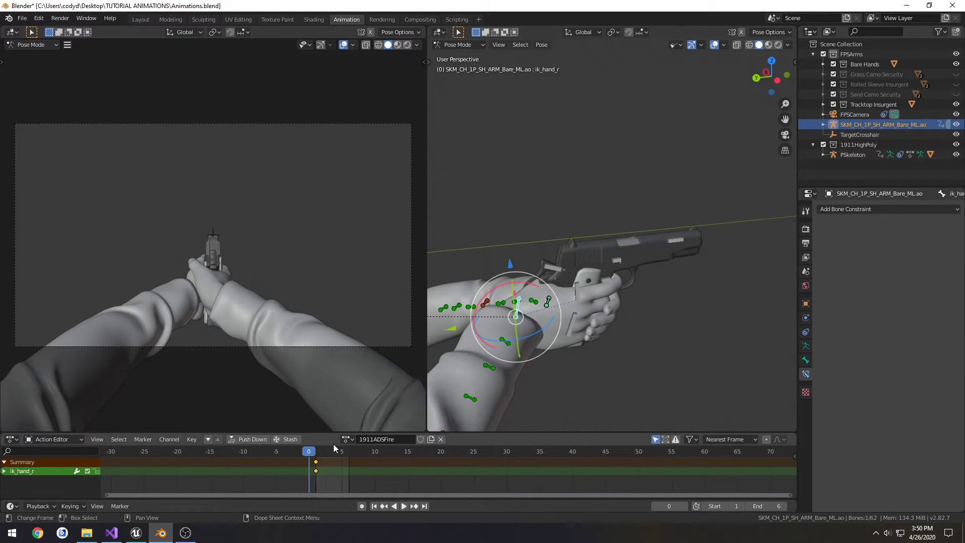
left_click(347, 439)
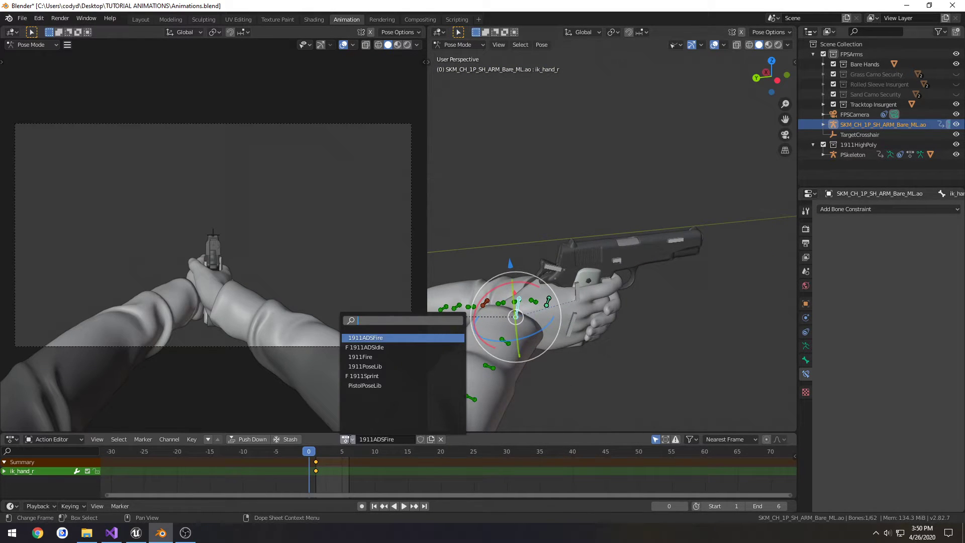
left_click(379, 338)
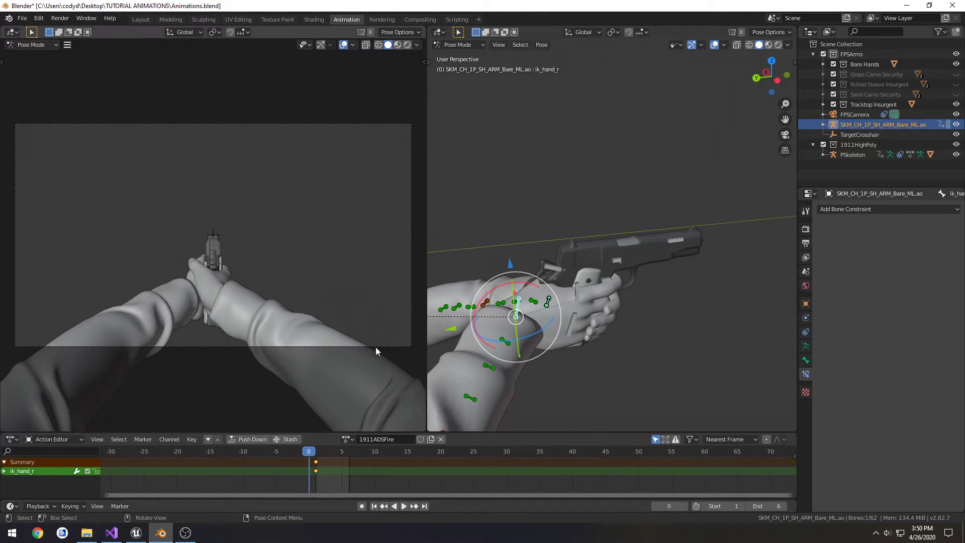
left_click_drag(310, 451, 362, 451)
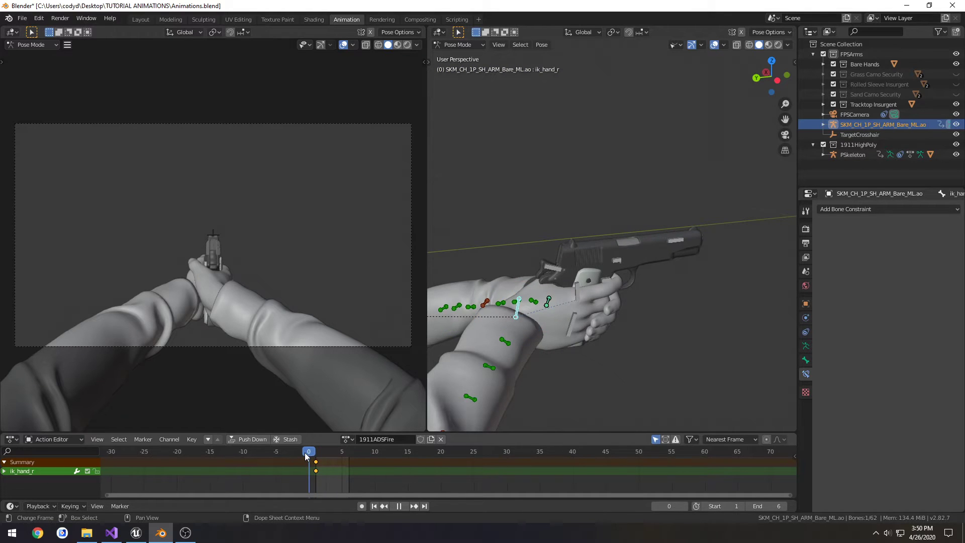
key("Escape")
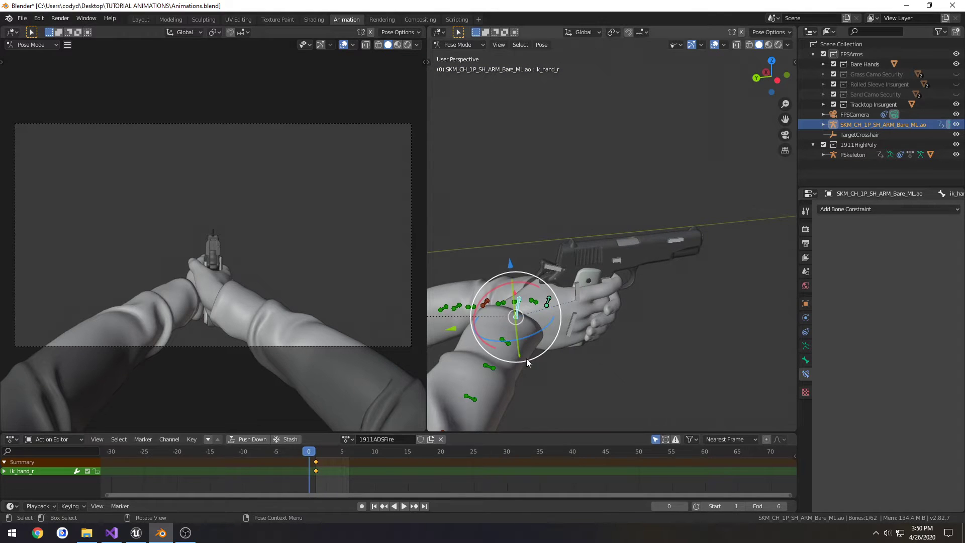
Step: Set the playback end frame to 12
middle_click_drag(534, 342, 753, 344)
left_click(765, 505)
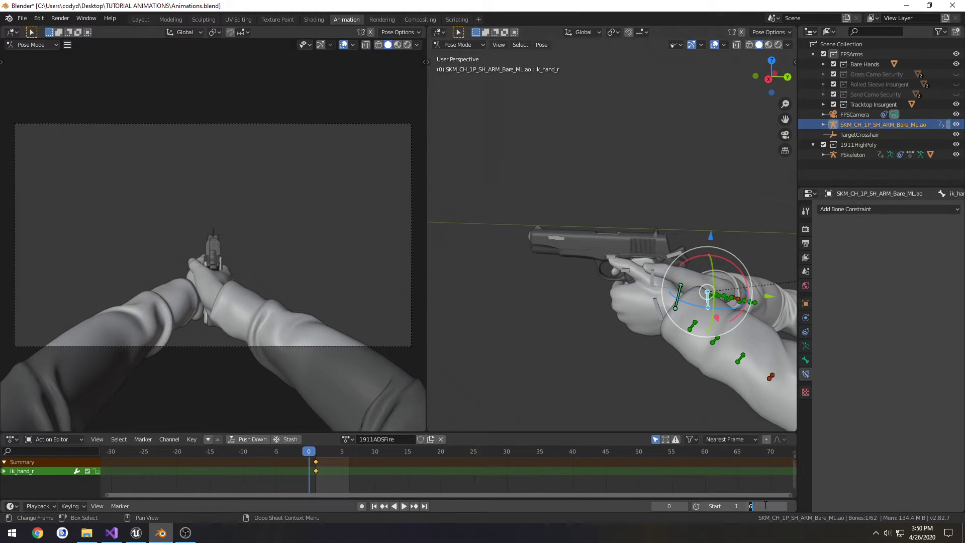
type("12")
key("Return")
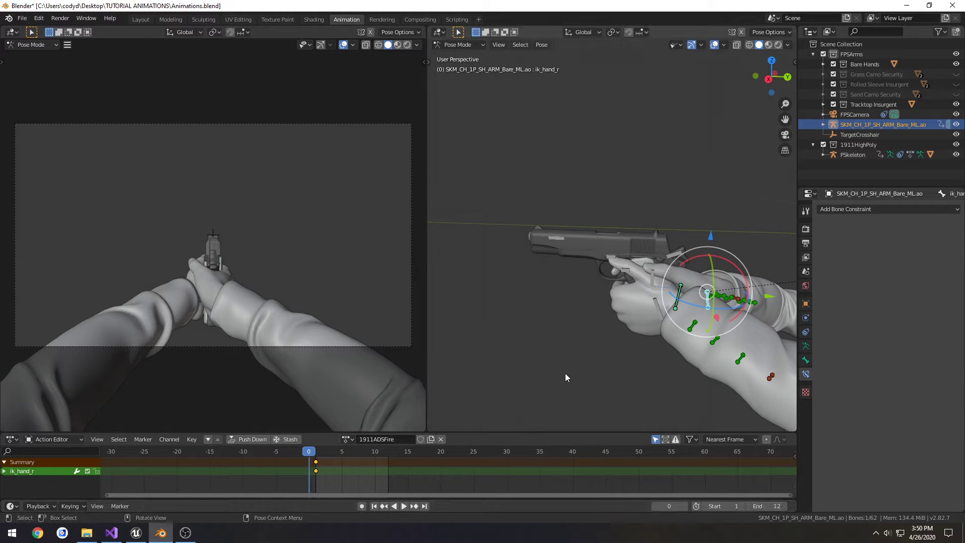
Step: Select ik_hand_r at frame 1 and frame it in an enlarged orthographic side view
middle_click_drag(601, 340, 532, 337, "shift")
left_click_drag(311, 455, 316, 453)
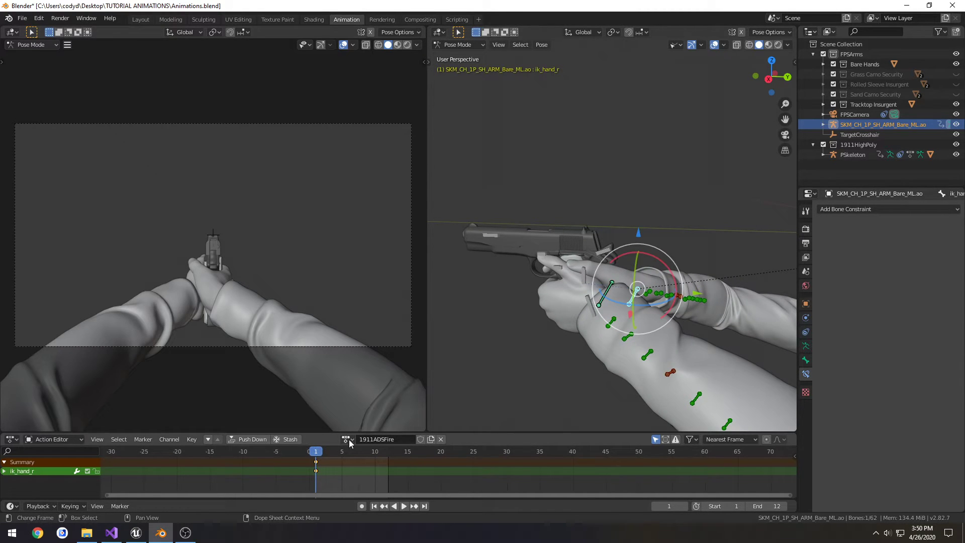
key("a")
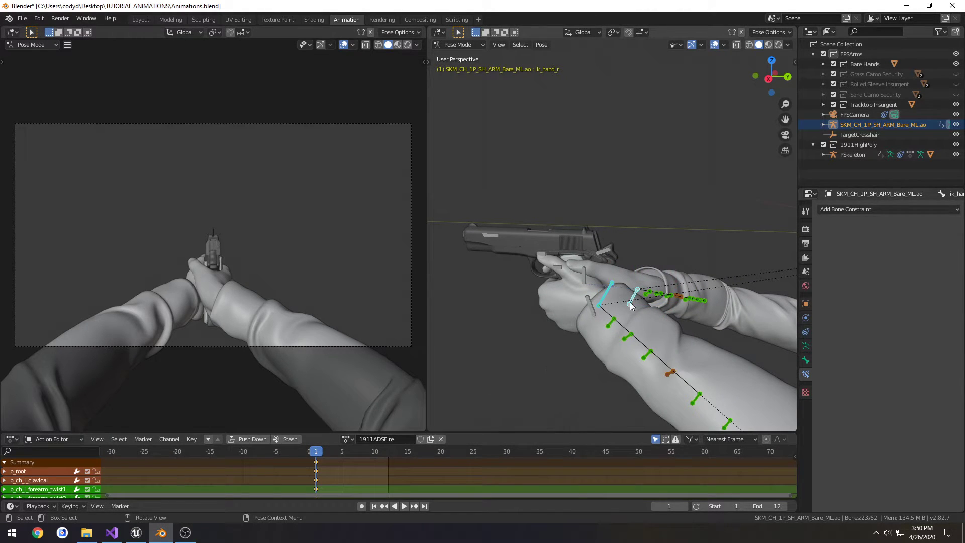
left_click(631, 302)
middle_click_drag(648, 313, 616, 313)
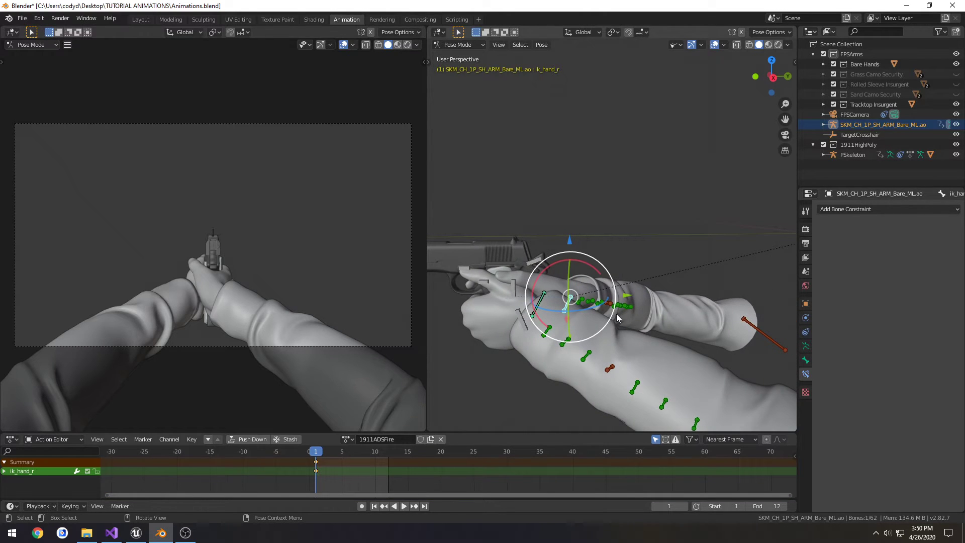
key("ctrl+KP_3")
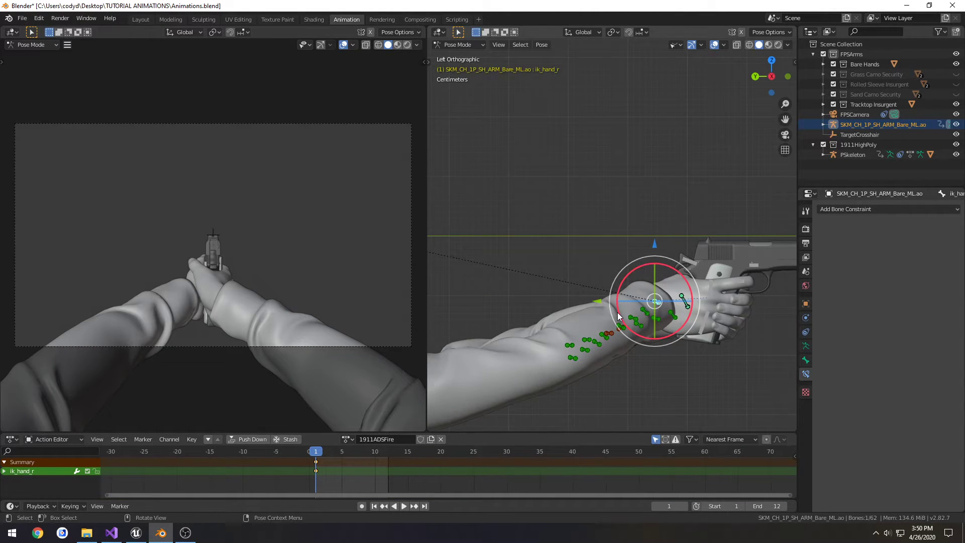
key("KP_3")
scroll(606, 314, "up", 2)
middle_click_drag(529, 290, 652, 287, "shift")
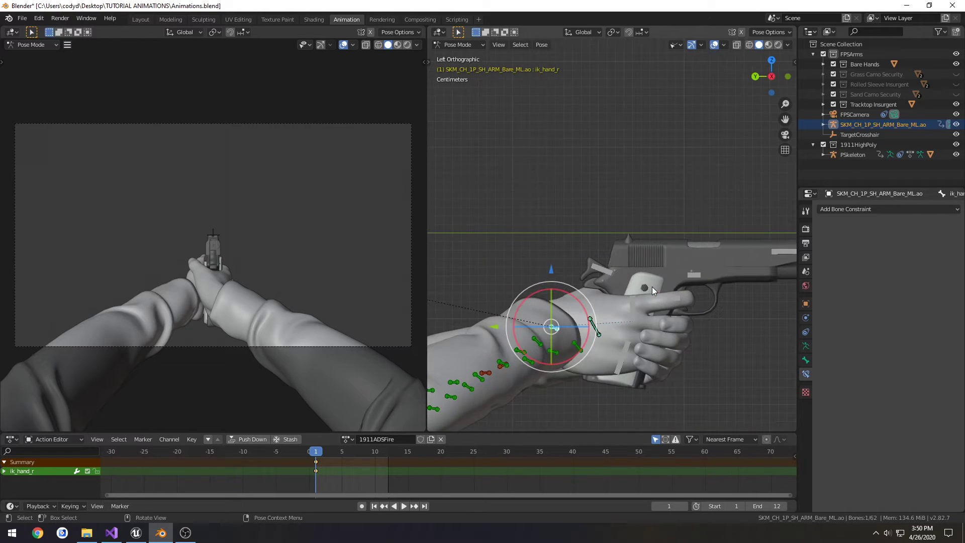
left_click_drag(426, 266, 378, 264)
Step: At frame 3, rotate the right hand upward, then undo its extra move
key("space")
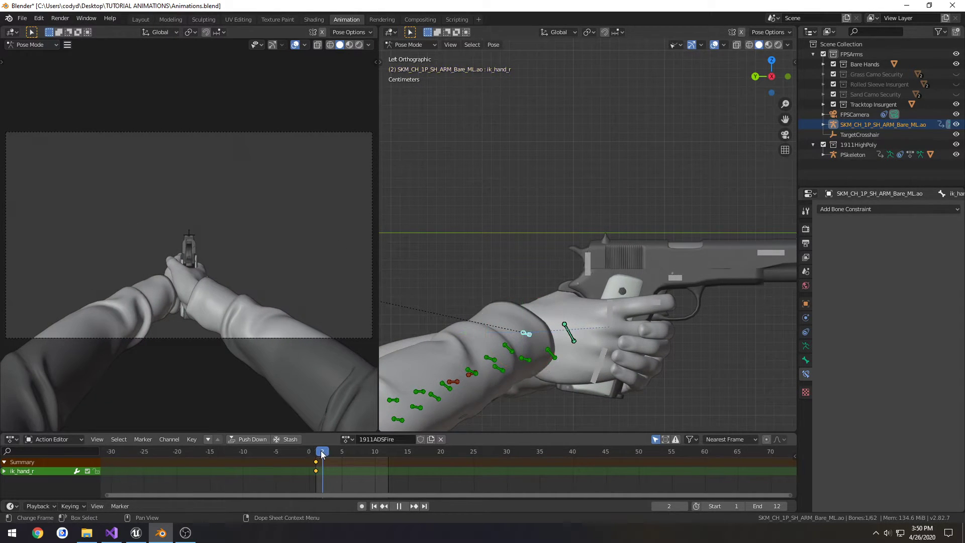
left_click_drag(322, 454, 329, 451)
middle_click_drag(722, 283, 672, 289, "shift")
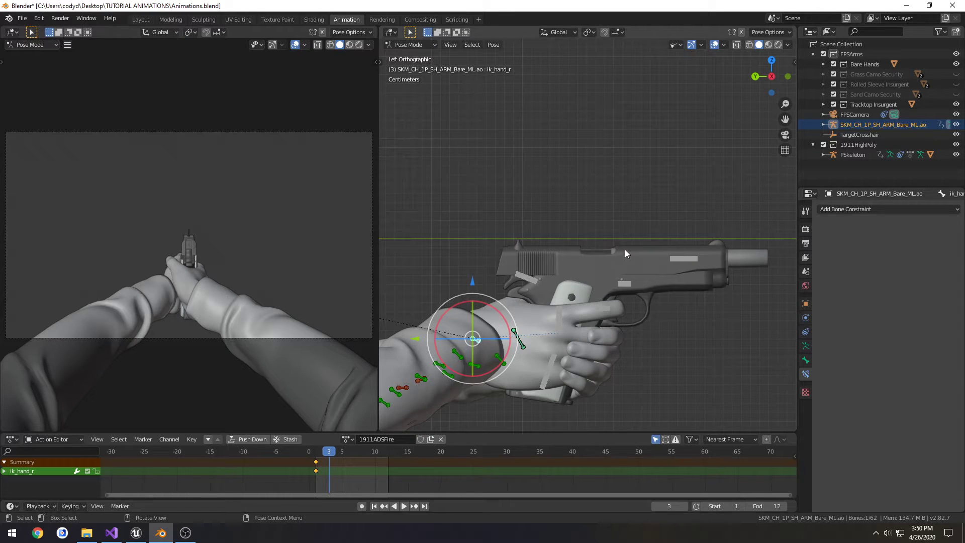
key("r")
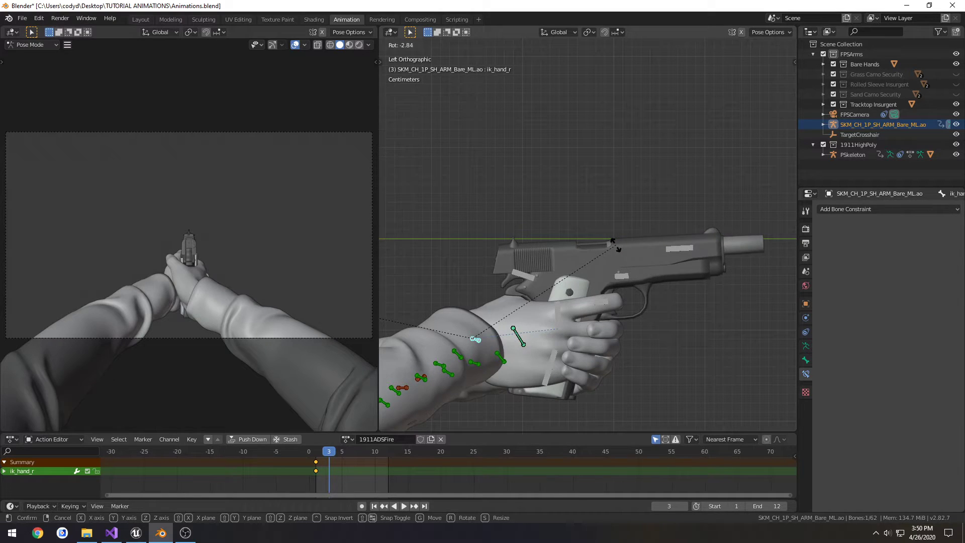
left_click(613, 244)
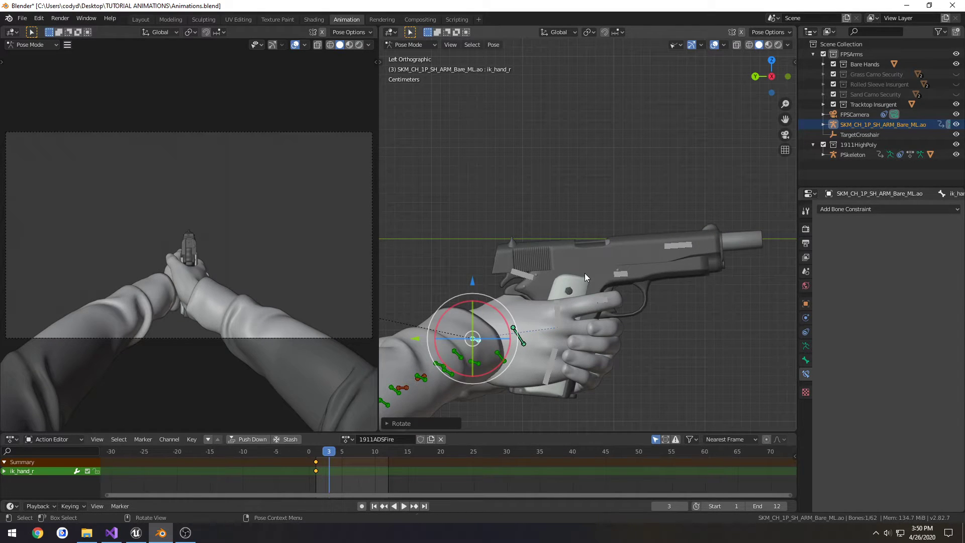
key("g")
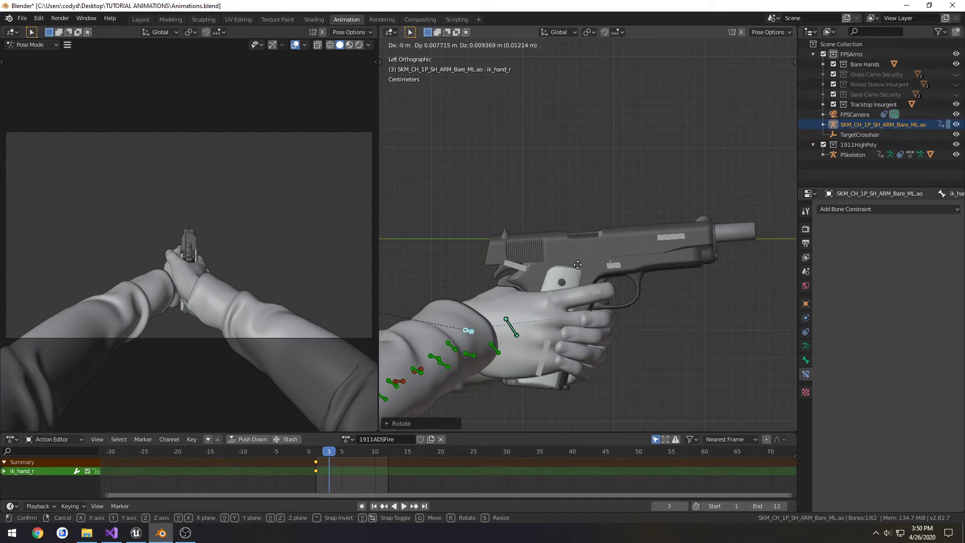
left_click(577, 265)
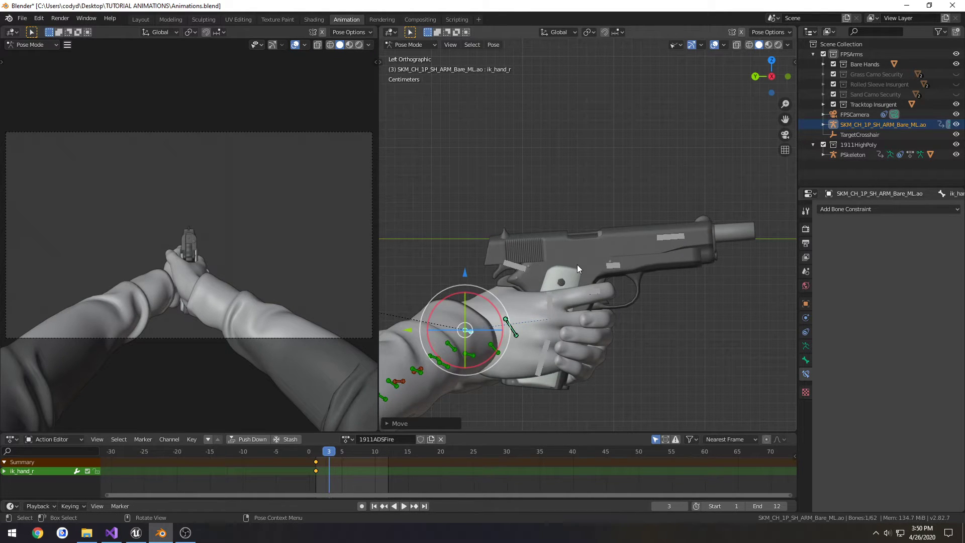
key("ctrl+z")
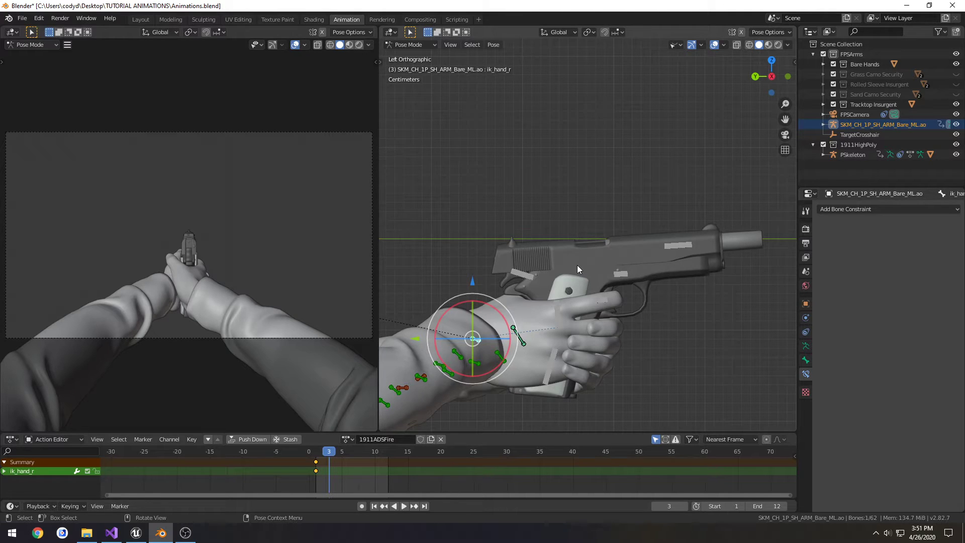
Step: Key location and rotation on all arm bones at frame 3, then play back the recoil
key("a")
key("i")
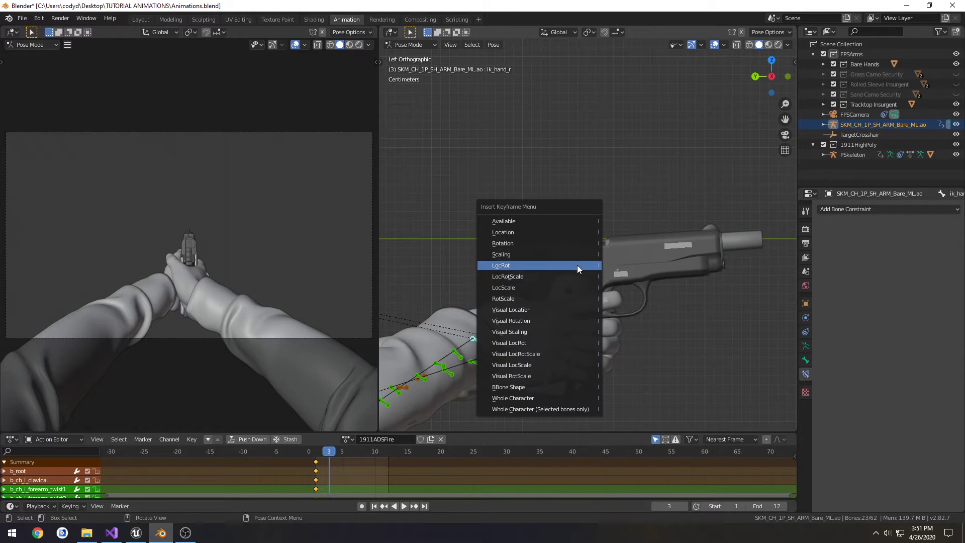
left_click(577, 264)
left_click_drag(319, 451, 343, 455)
key("space")
key("space")
key("space")
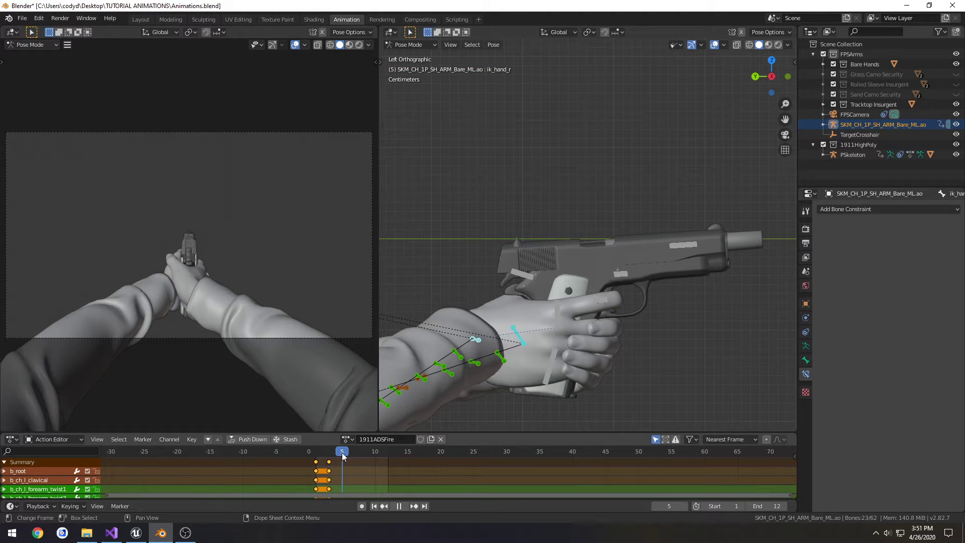
key("space")
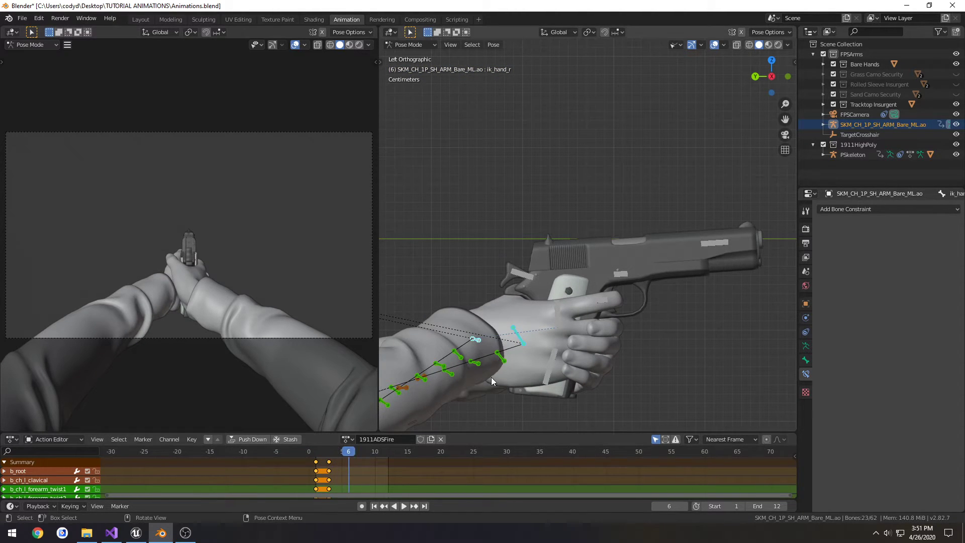
Step: At frame 6, move ik_hand_r to a settled position and key LocRot on all arm bones
left_click(473, 338)
key("g")
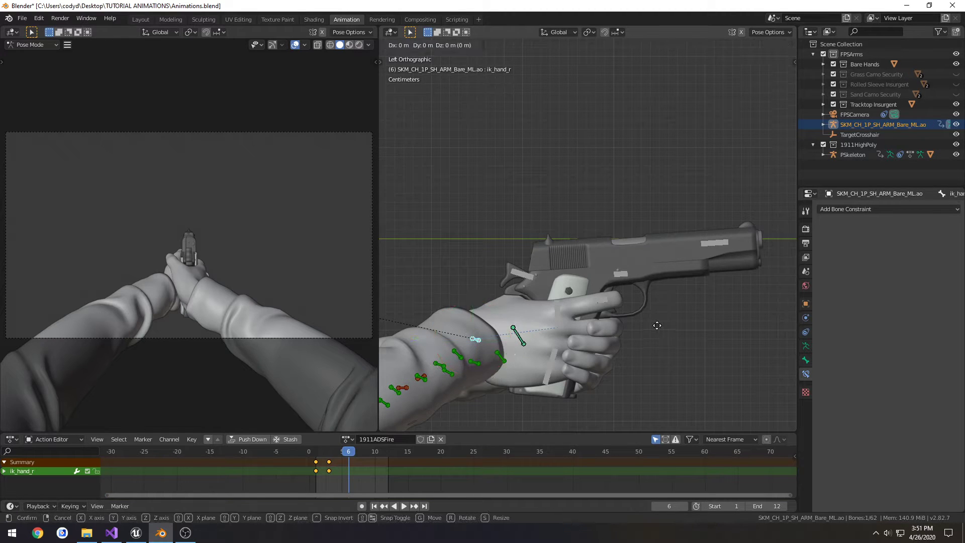
left_click(646, 322)
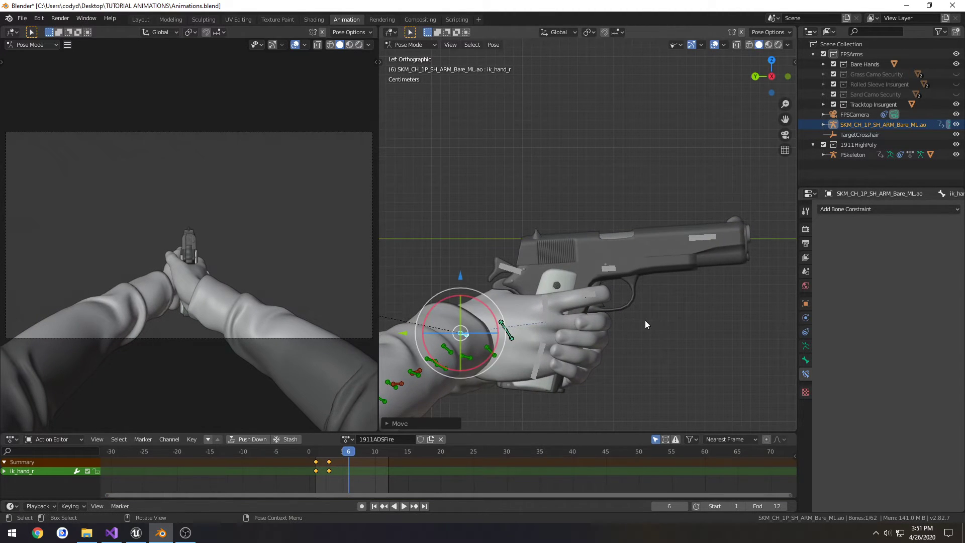
key("a")
key("i")
left_click(644, 321)
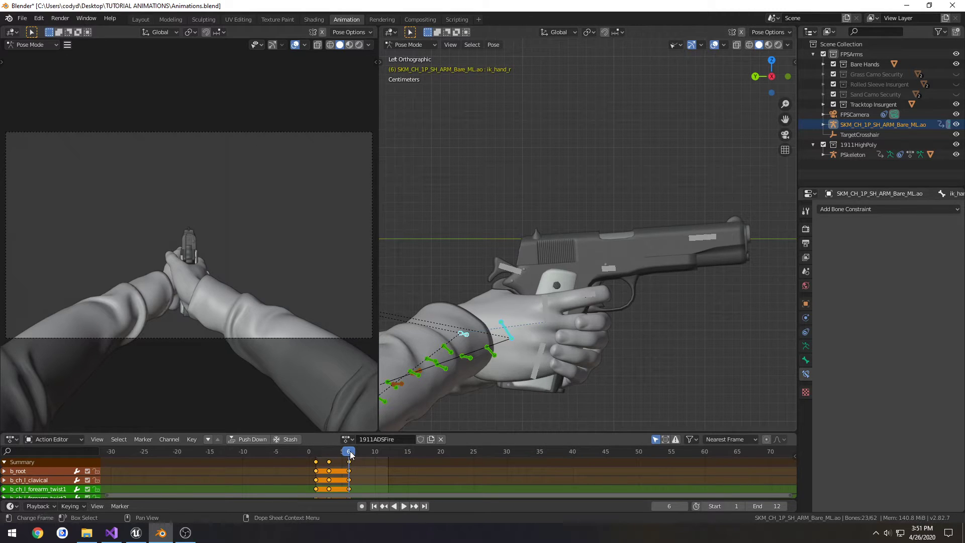
Step: Preview the recoil up to frame 13 and select the frame-1 keyframes
key("space")
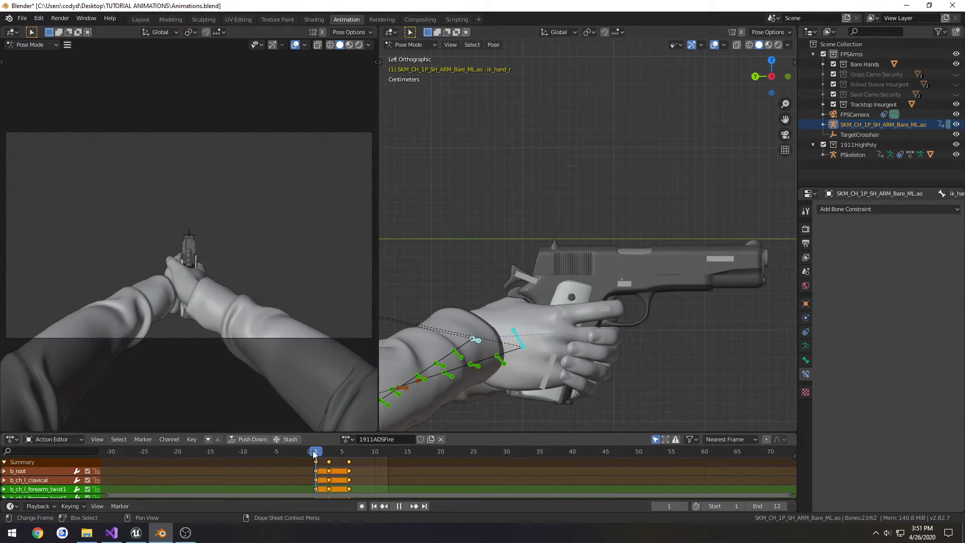
left_click_drag(338, 450, 348, 450)
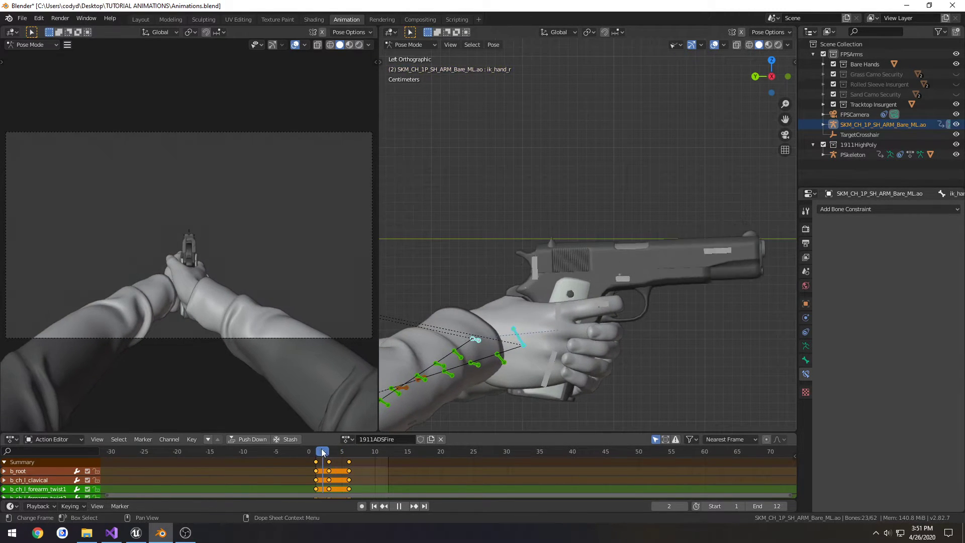
key("space")
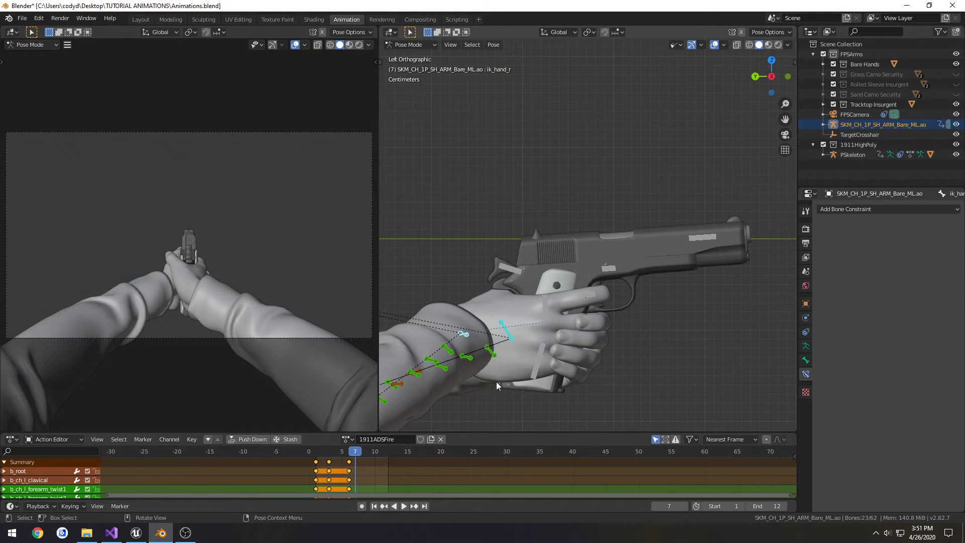
key("space")
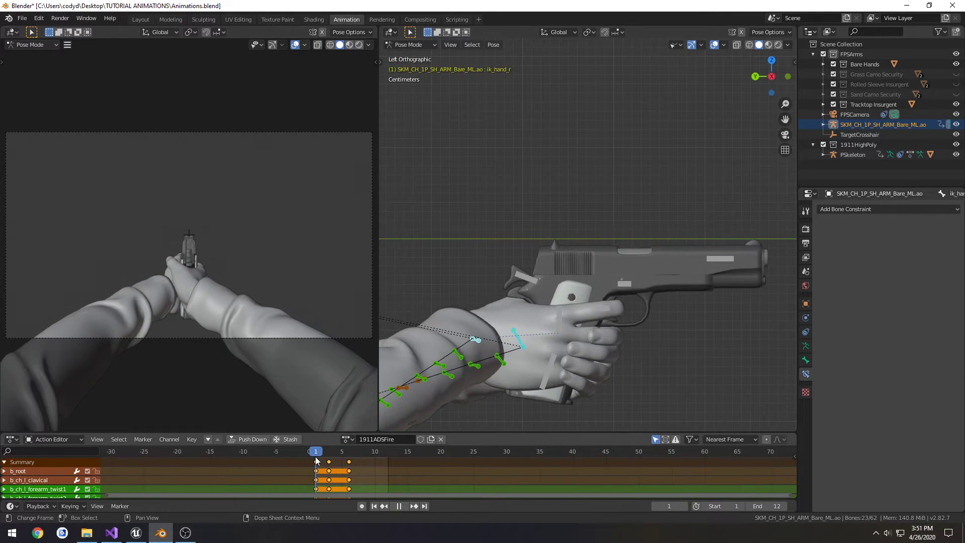
left_click_drag(357, 456, 395, 452)
key("space")
left_click(320, 466)
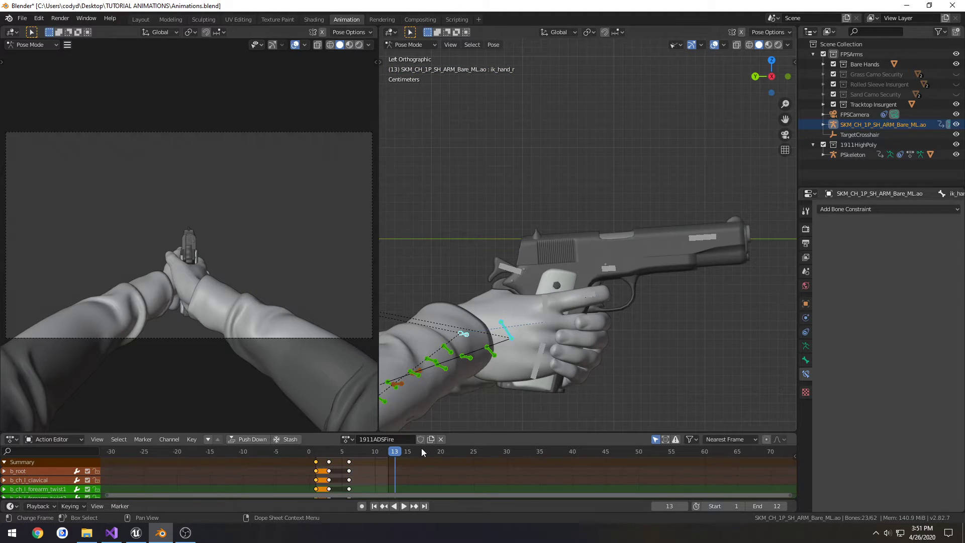
Step: Show bone layer 2, copy the frame-1 keys to frame 13, hide the layer again, and play back
left_click(806, 345)
left_click(820, 270, "shift")
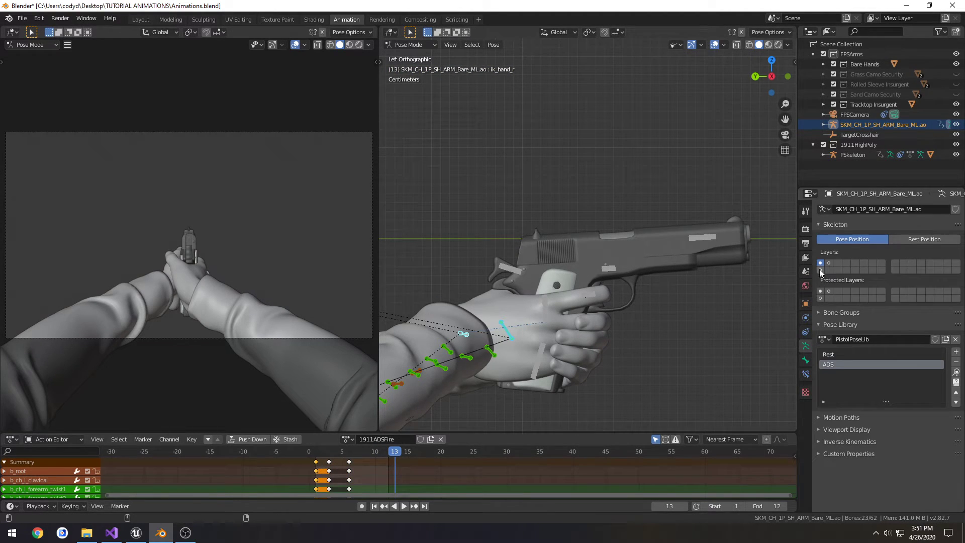
key("ctrl+c")
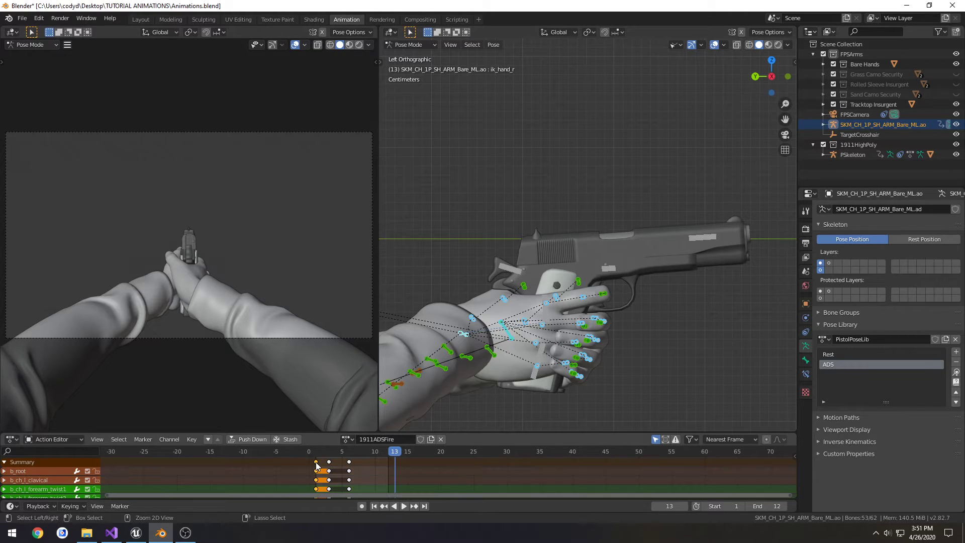
key("ctrl+v")
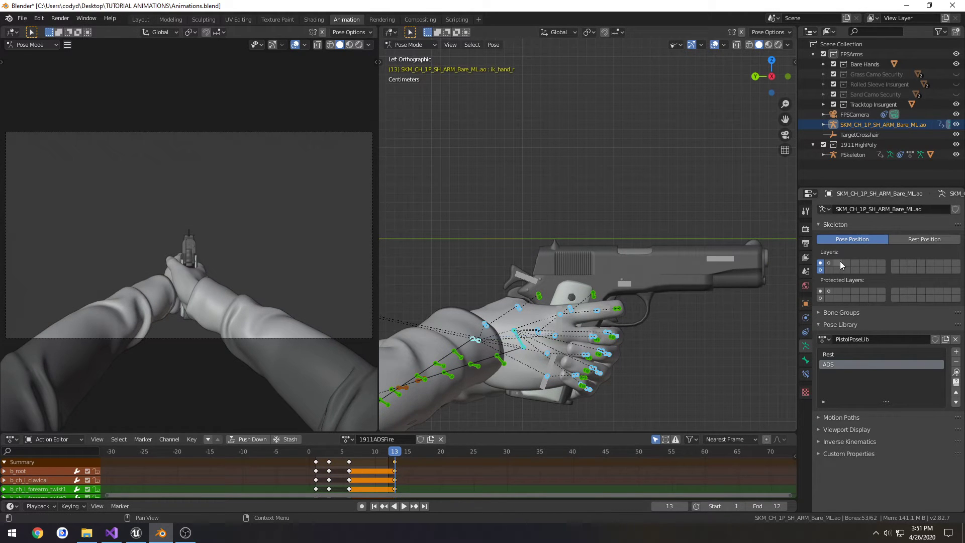
left_click(820, 270, "shift")
key("space")
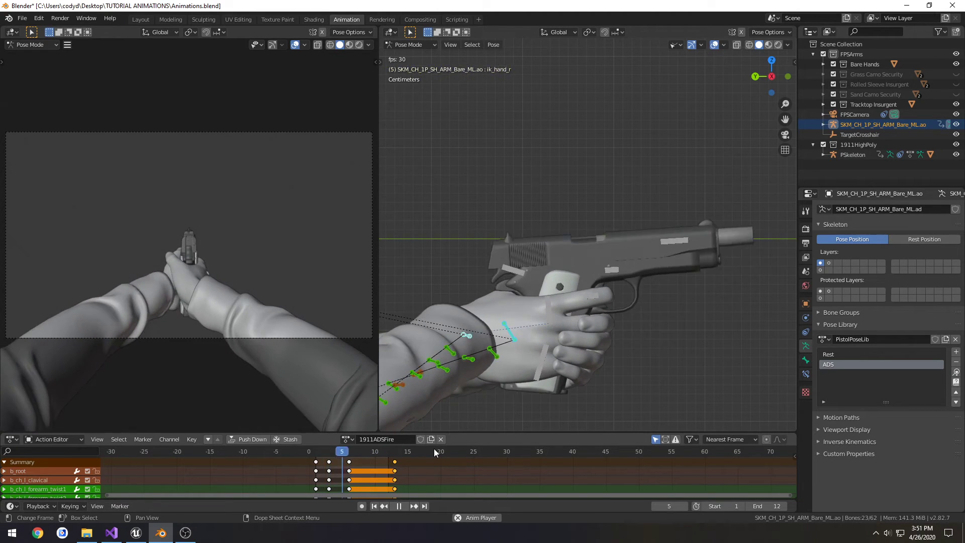
key("space")
key("space")
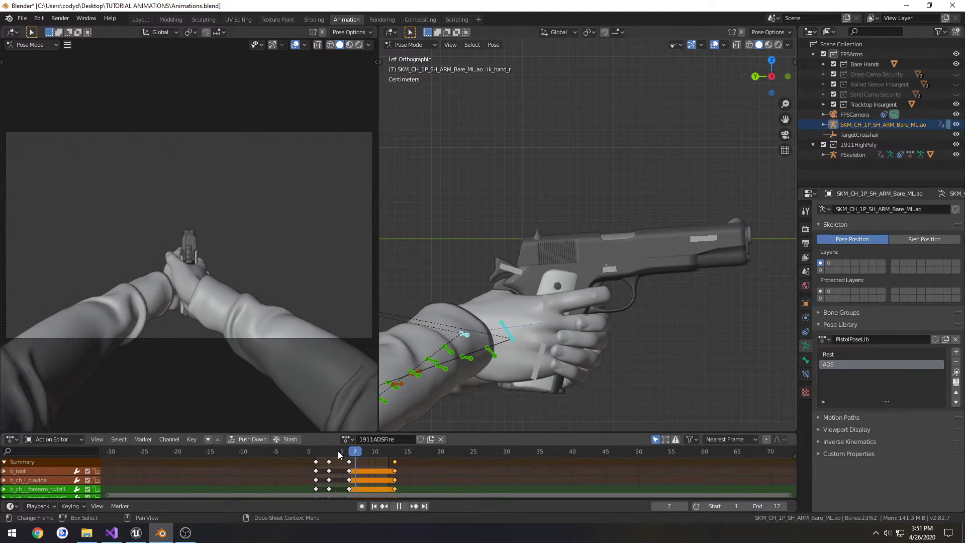
left_click_drag(381, 448, 351, 446)
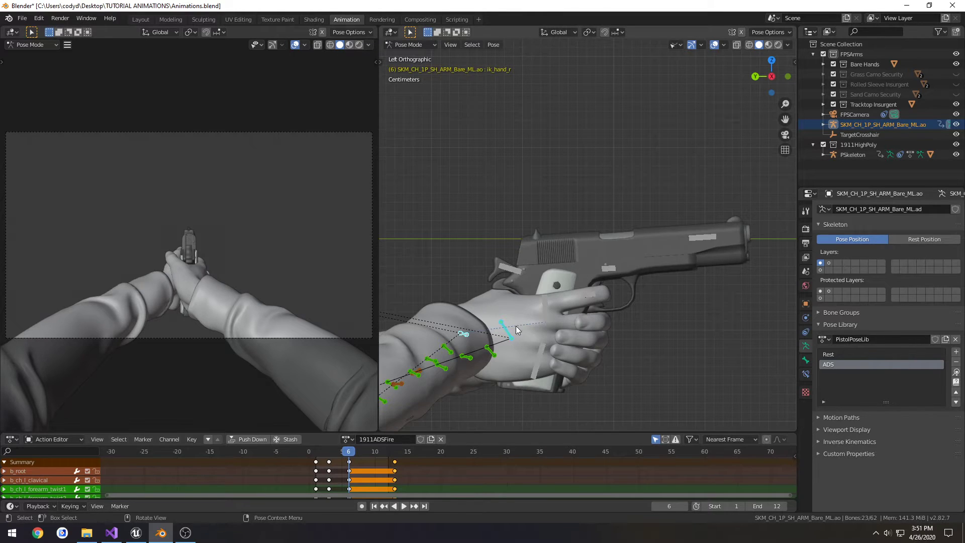
Step: Rotate ik_hand_r around X, key LocRot on all arm bones at frame 6, and preview
left_click(463, 334)
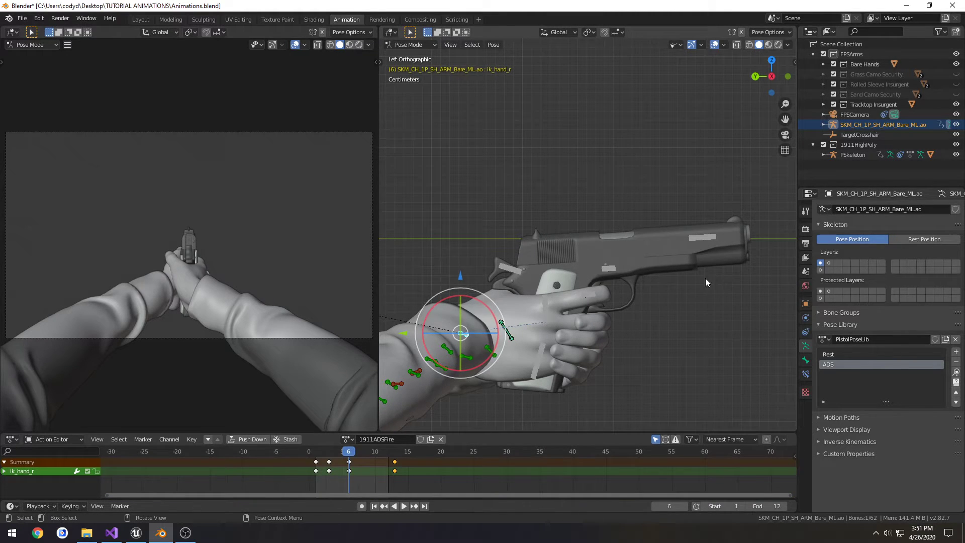
key("r")
key("x")
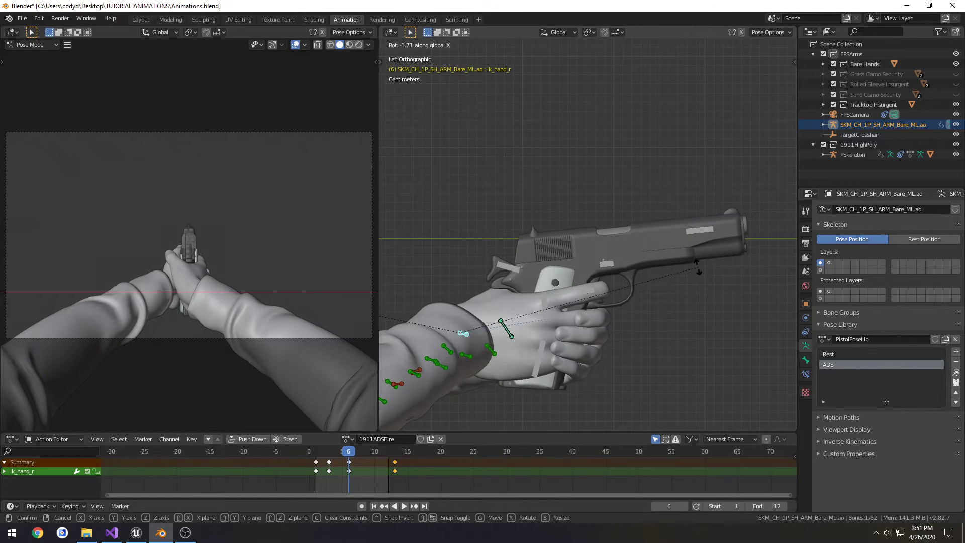
left_click(695, 264)
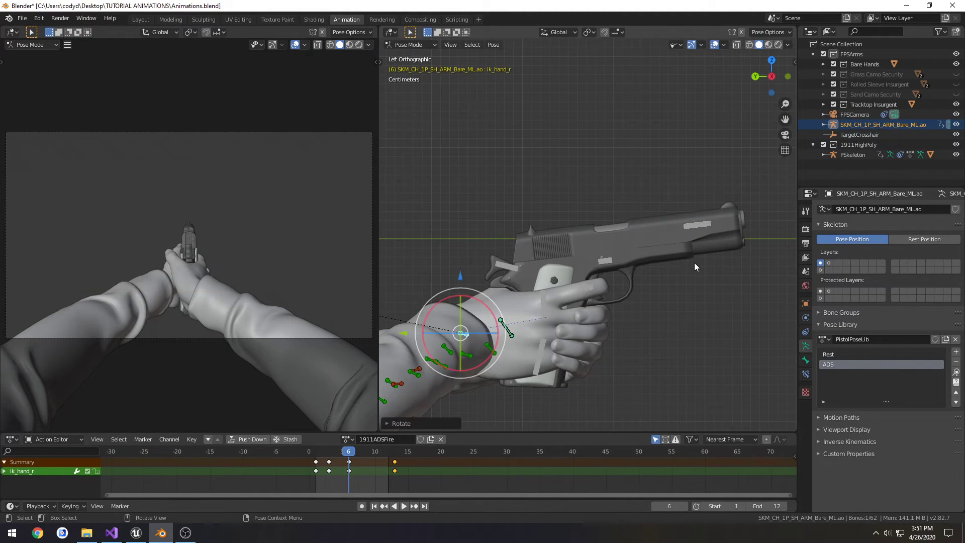
key("a")
key("i")
left_click(693, 262)
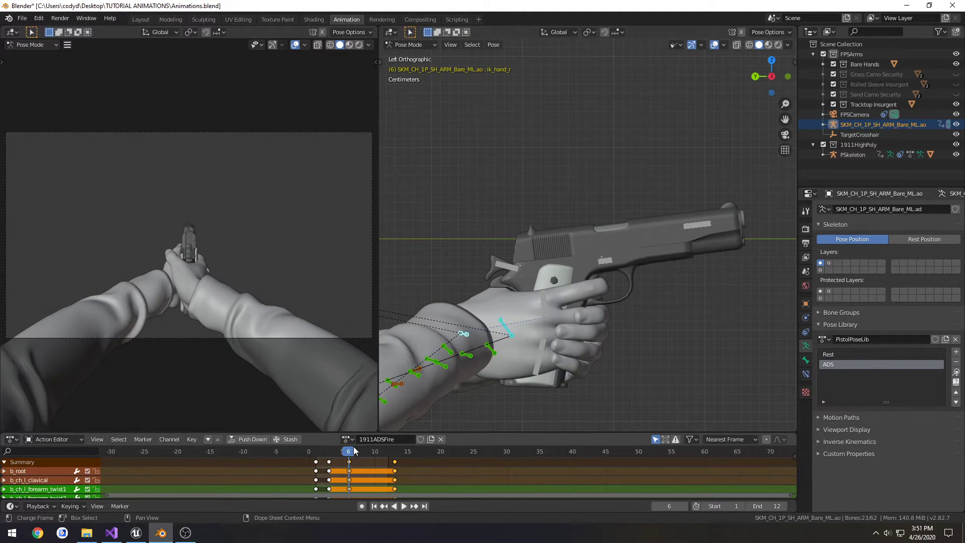
key("space")
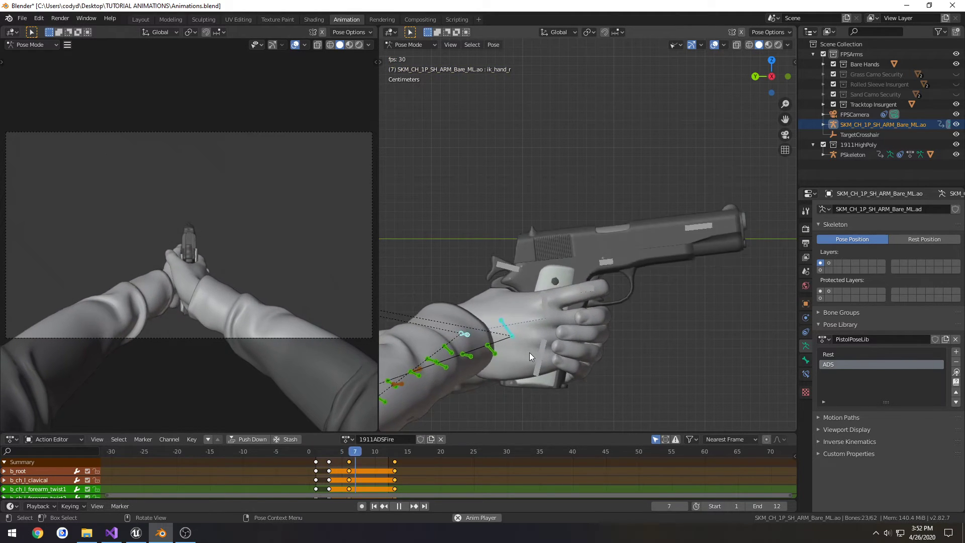
key("space")
mouse_move(355, 452)
left_mouse_down()
mouse_move(309, 453)
mouse_move(347, 445)
left_mouse_up()
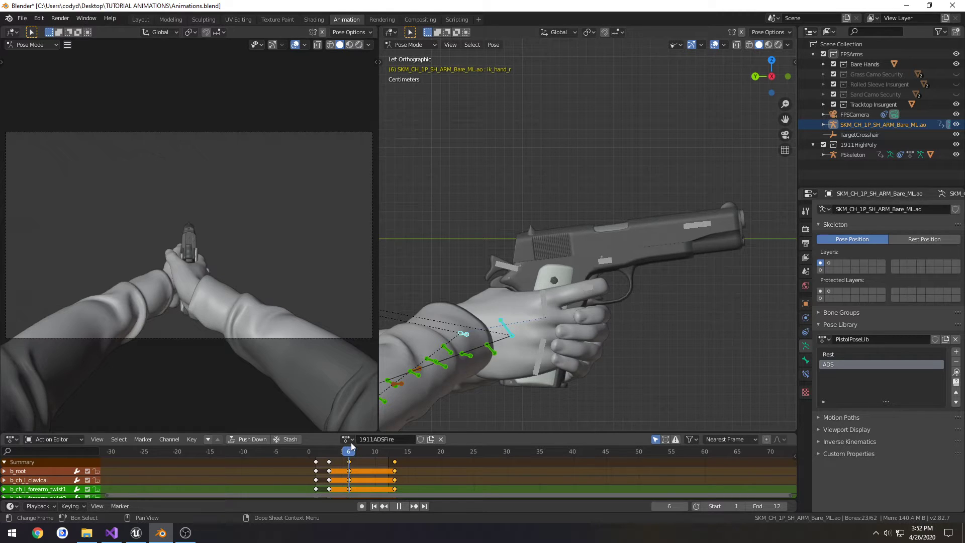
Step: At frame 7, tilt ik_hand_r slightly and key LocRot on all arm bones
left_click_drag(352, 446, 353, 442)
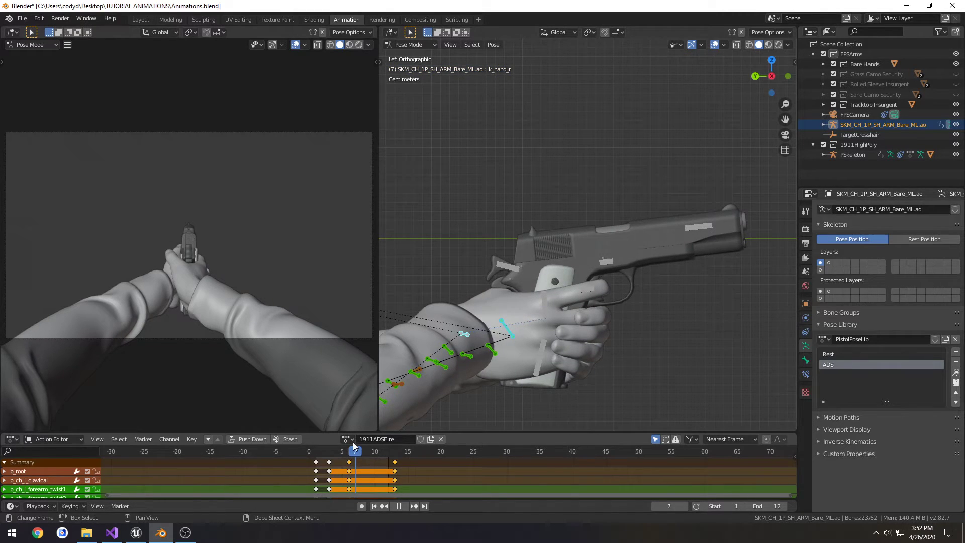
left_click(464, 334)
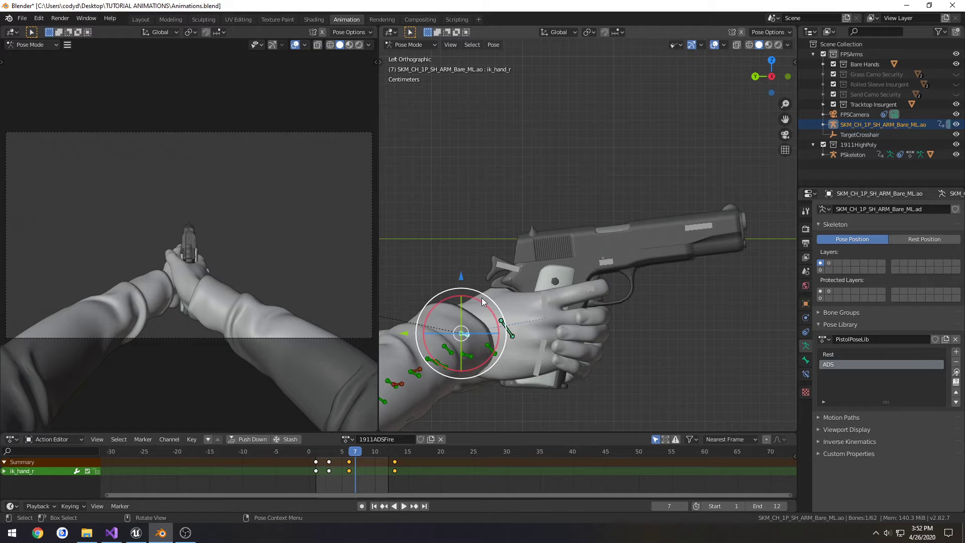
left_click_drag(484, 305, 486, 303)
key("a")
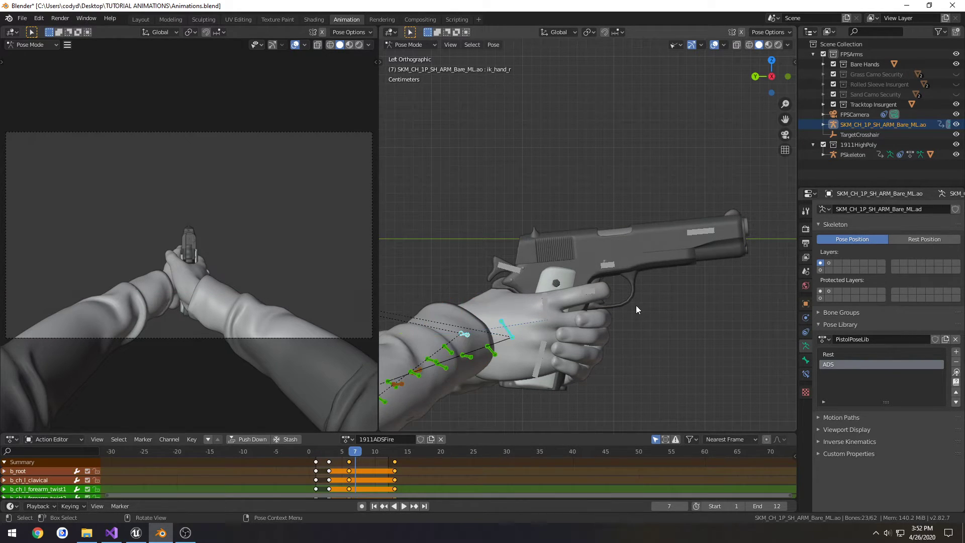
key("i")
left_click(635, 307)
key("space")
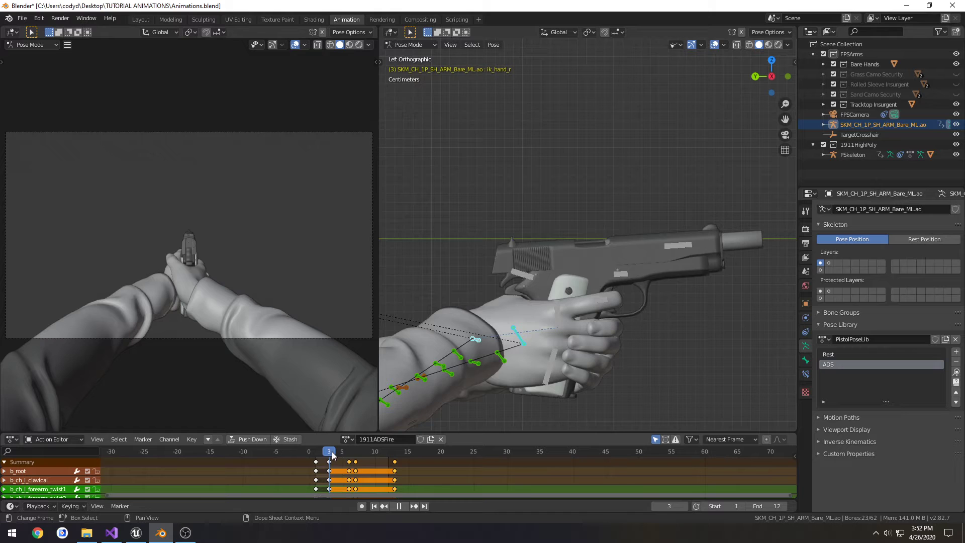
Step: Copy the frame-1 Summary keys, paste them at frame 2, and play back to check the hold
left_click(311, 452)
mouse_move(311, 451)
left_mouse_down()
mouse_move(331, 452)
mouse_move(323, 446)
left_mouse_up()
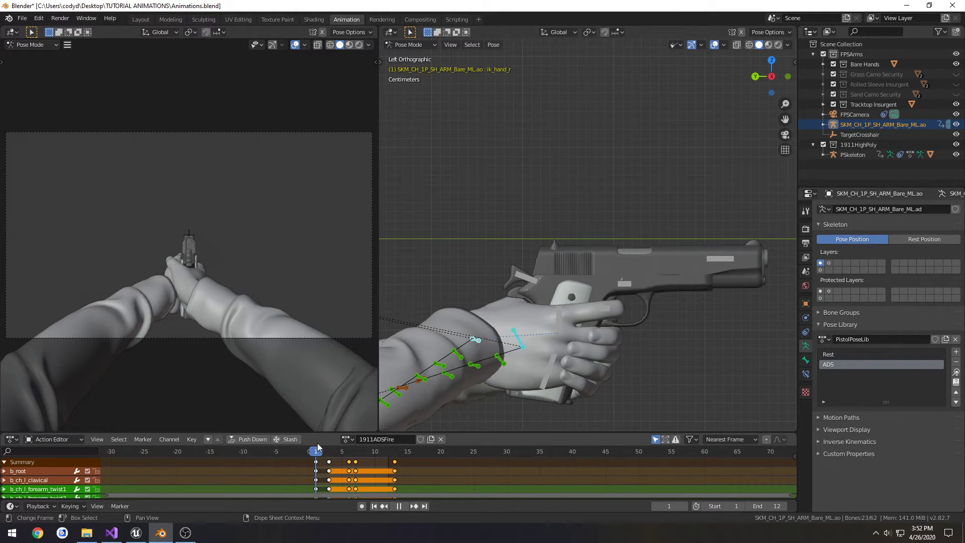
key("space")
left_click(315, 461)
key("ctrl+c")
left_click_drag(317, 453, 322, 453)
key("ctrl+v")
key("space")
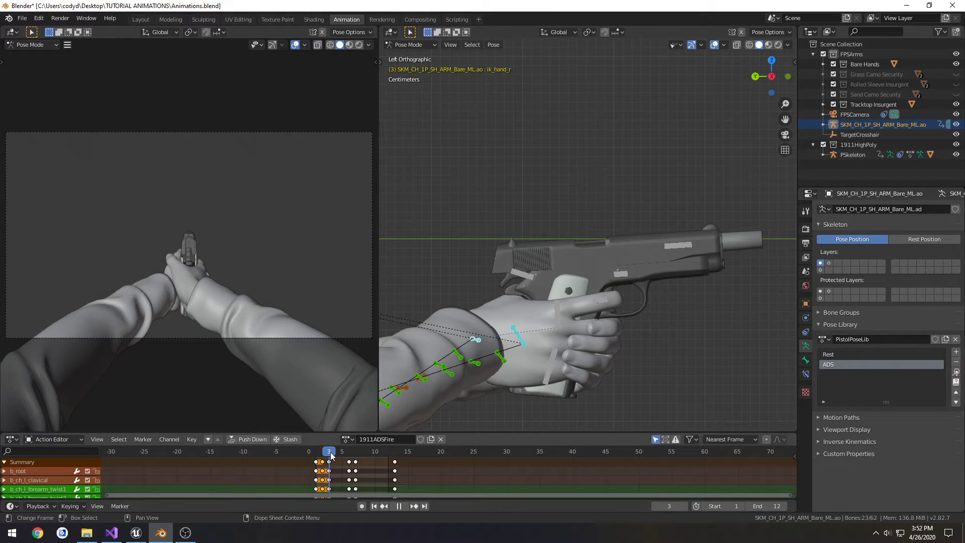
left_click_drag(331, 451, 348, 450)
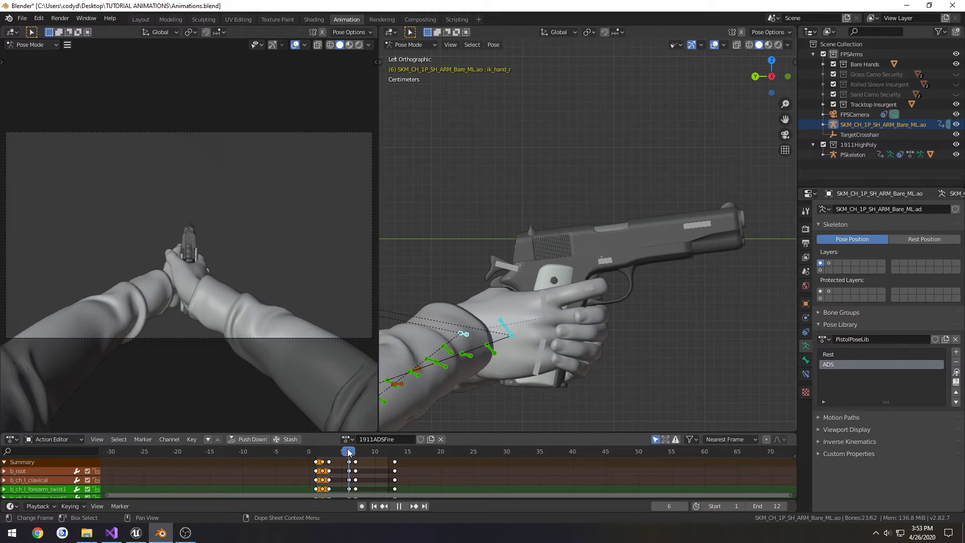
Step: At frame 7, move ik_hand_r to a new position and key LocRot on all arm bones
left_click_drag(352, 452, 355, 449)
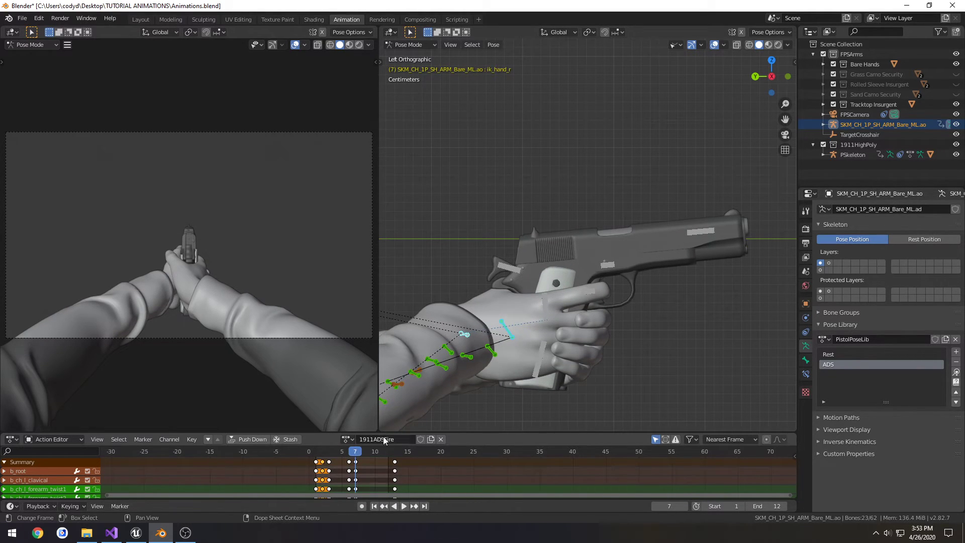
left_click(464, 333)
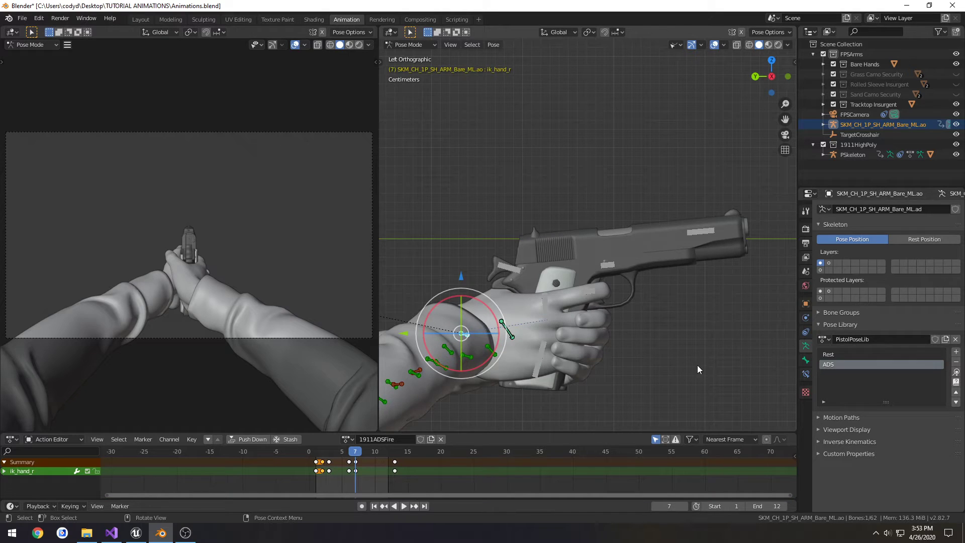
key("g")
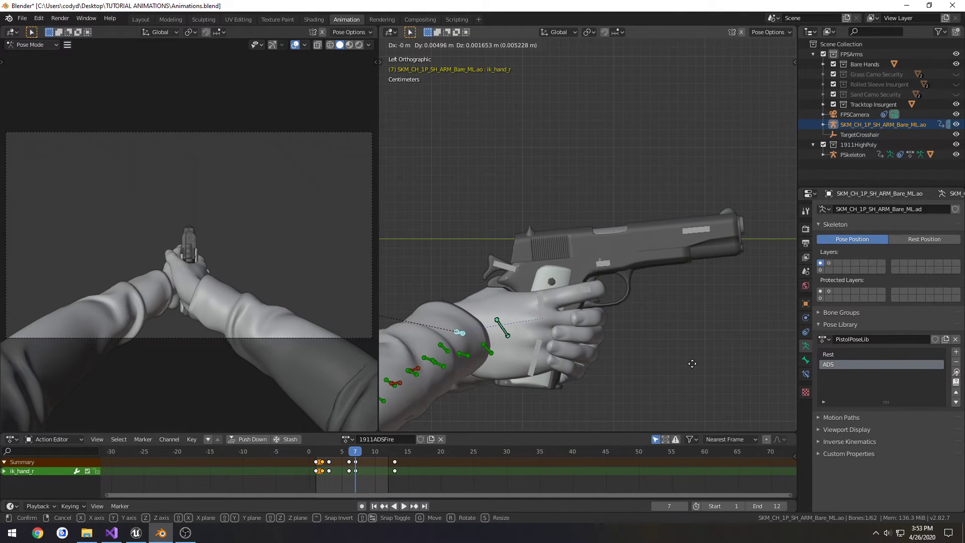
left_click(692, 363)
key("a")
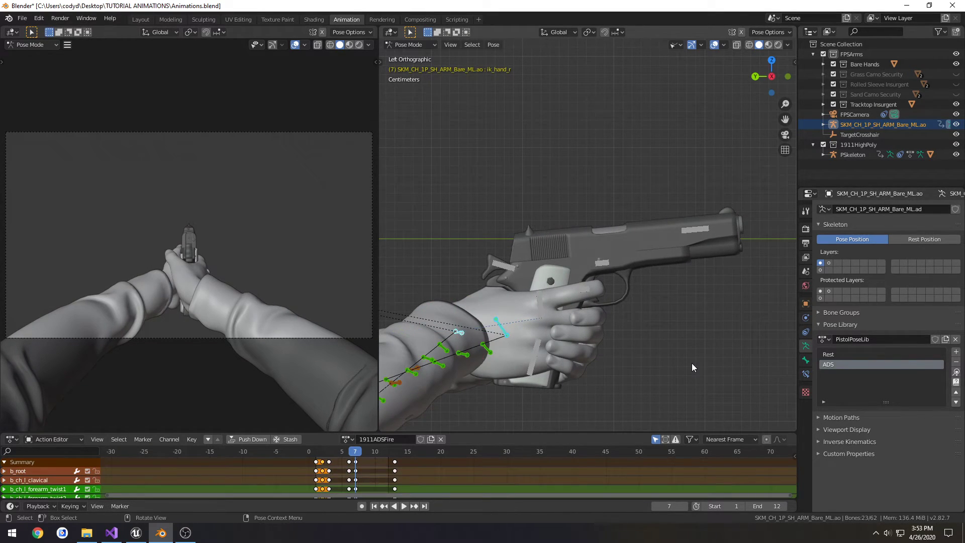
key("i")
left_click(692, 362)
key("space")
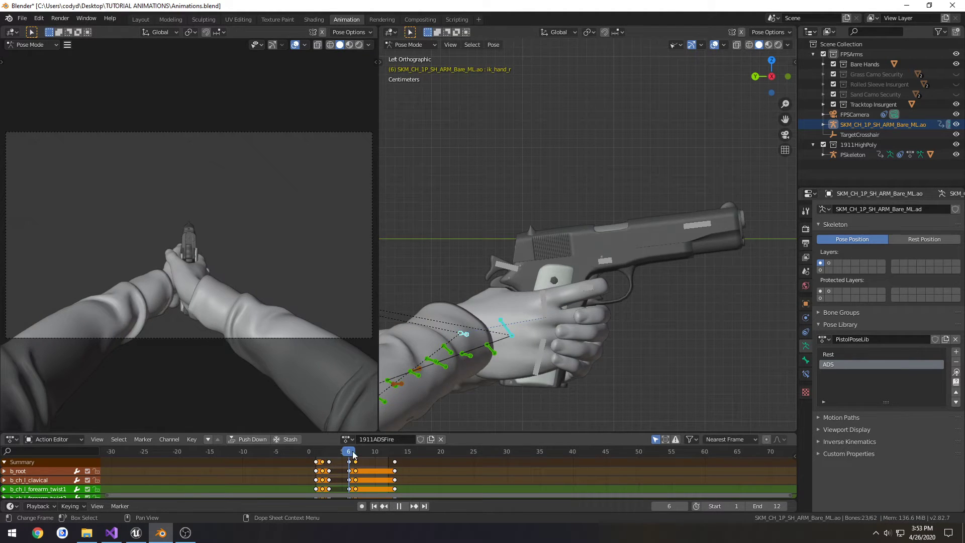
Step: Play the recoil from frame 1 and step back through it to frame 3
left_click(308, 454)
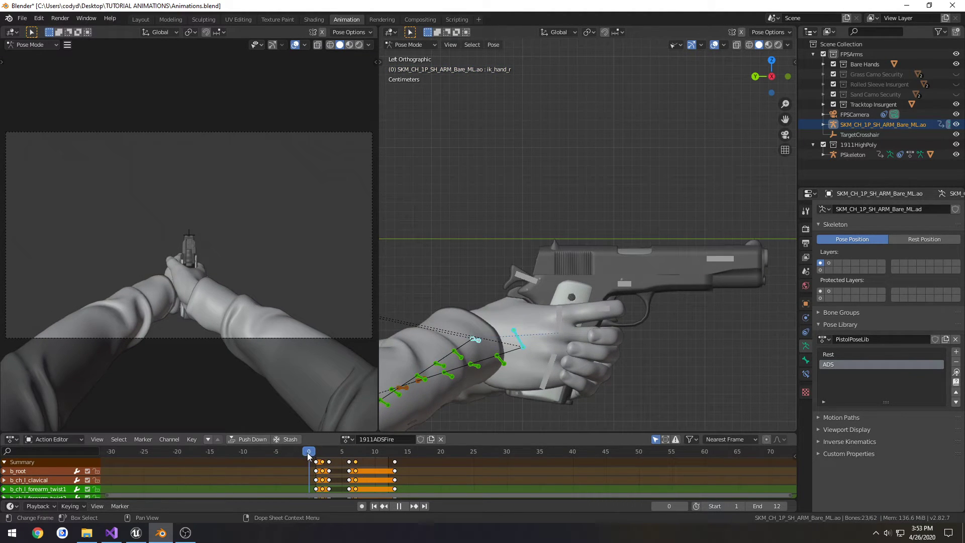
left_click_drag(309, 454, 394, 452)
key("space")
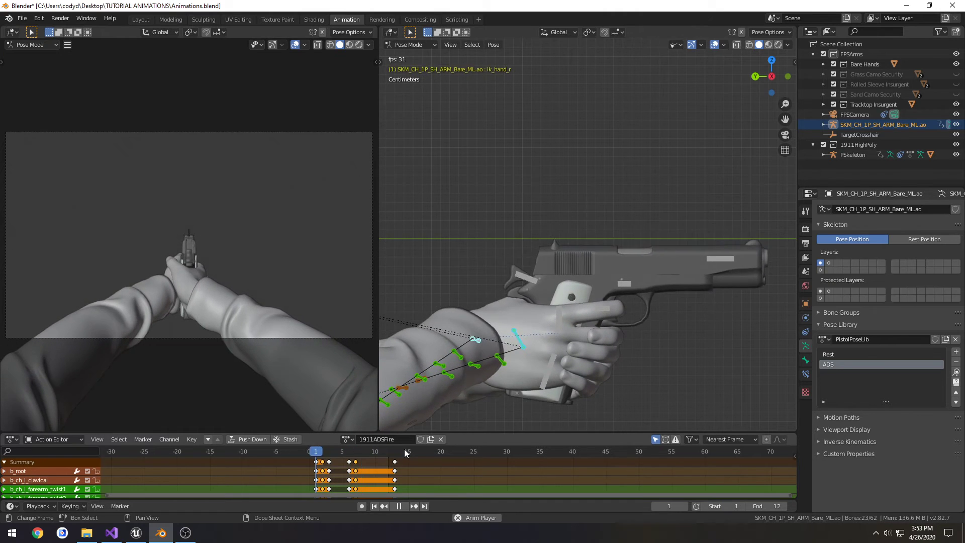
left_click_drag(402, 454, 350, 452)
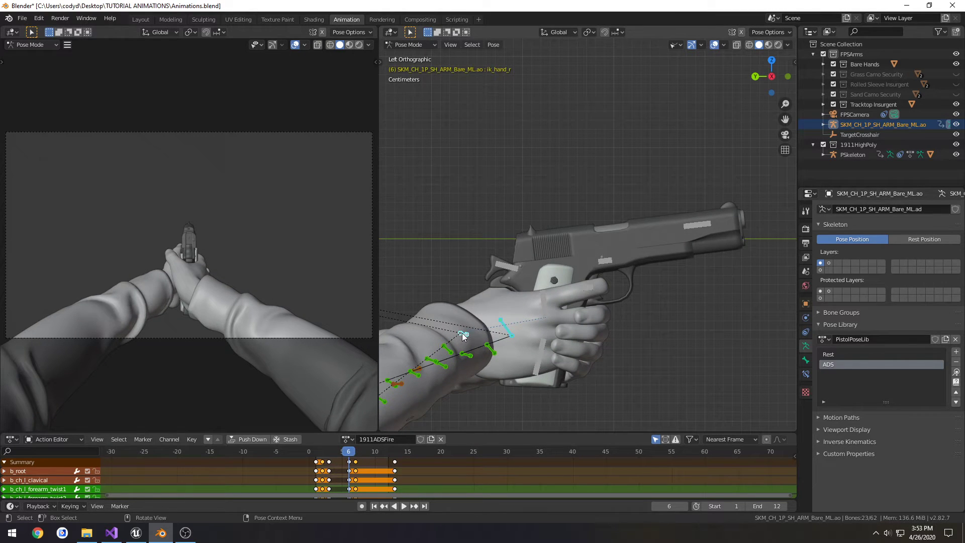
Step: From top view, twist ik_hand_r around Z and keyframe all arm bones
left_click(463, 335)
key("KP_7")
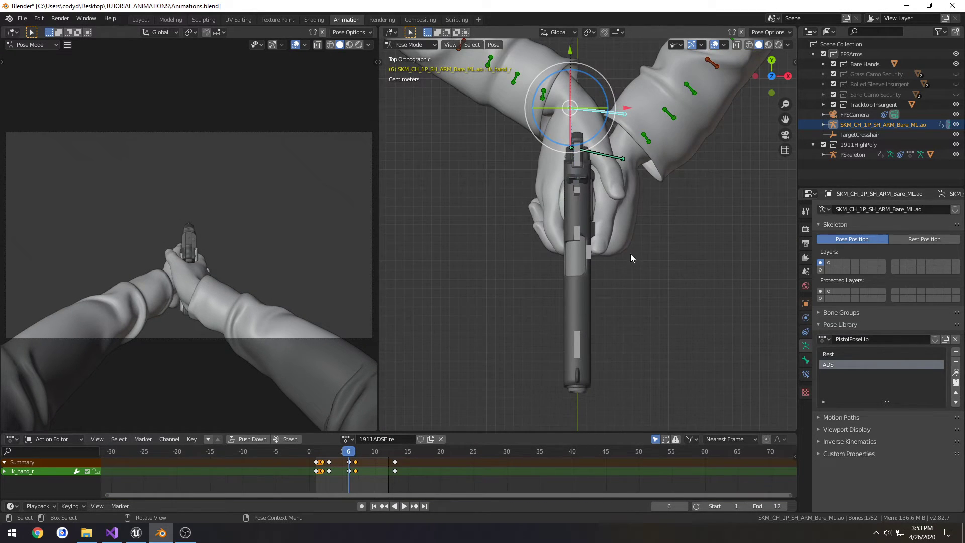
middle_click_drag(655, 208, 626, 281, "shift")
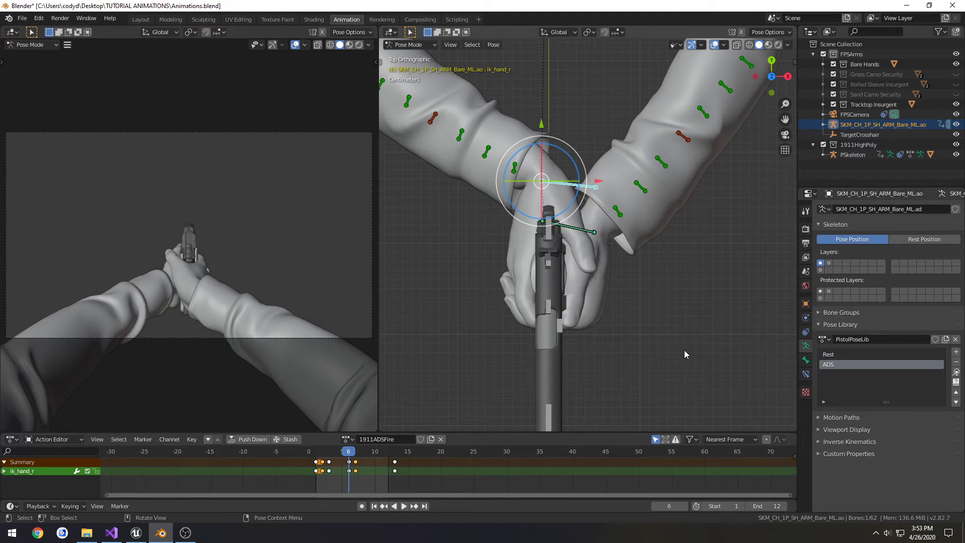
key("r")
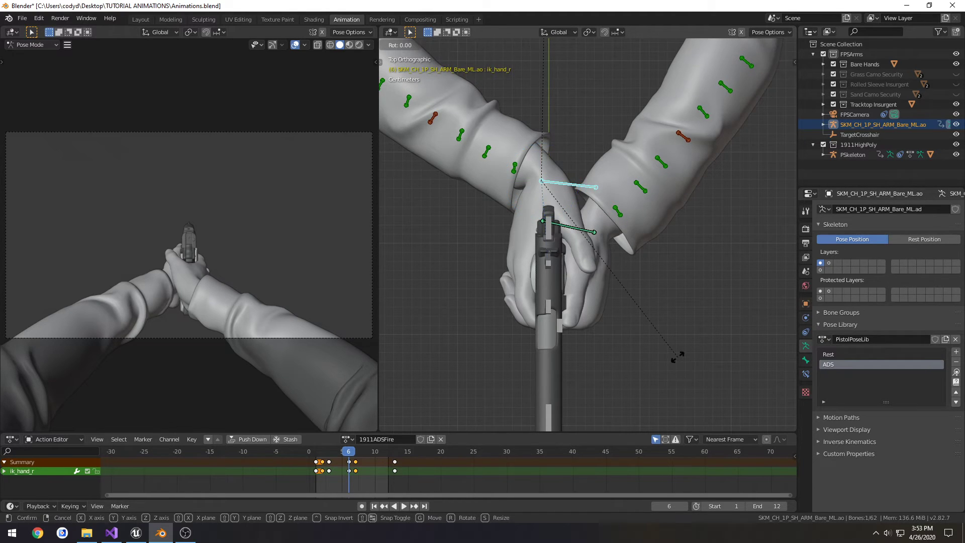
key("z")
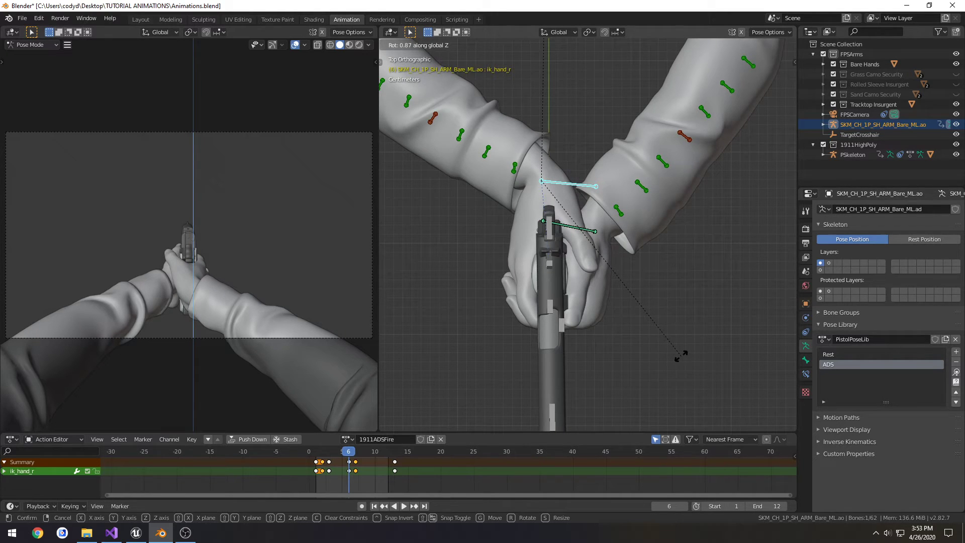
left_click(681, 357)
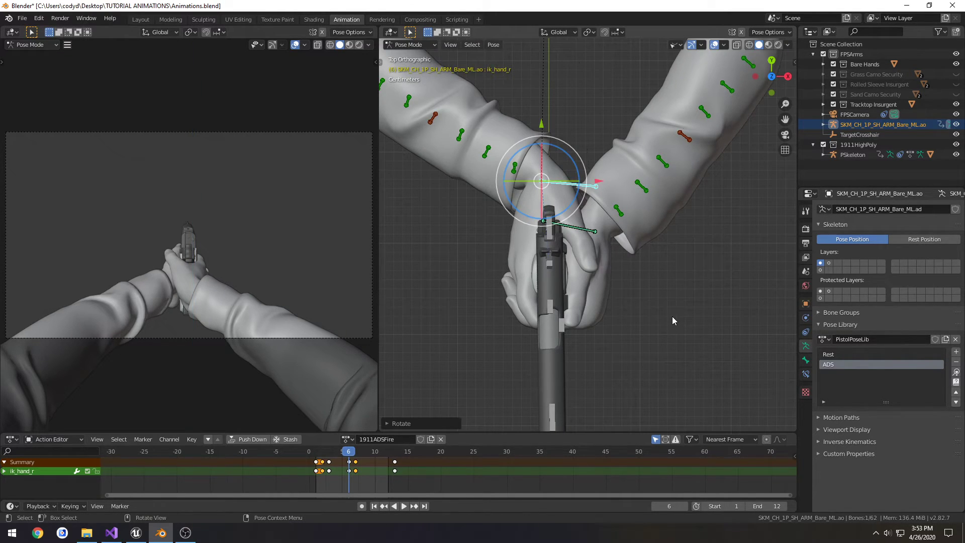
key("a")
key("i")
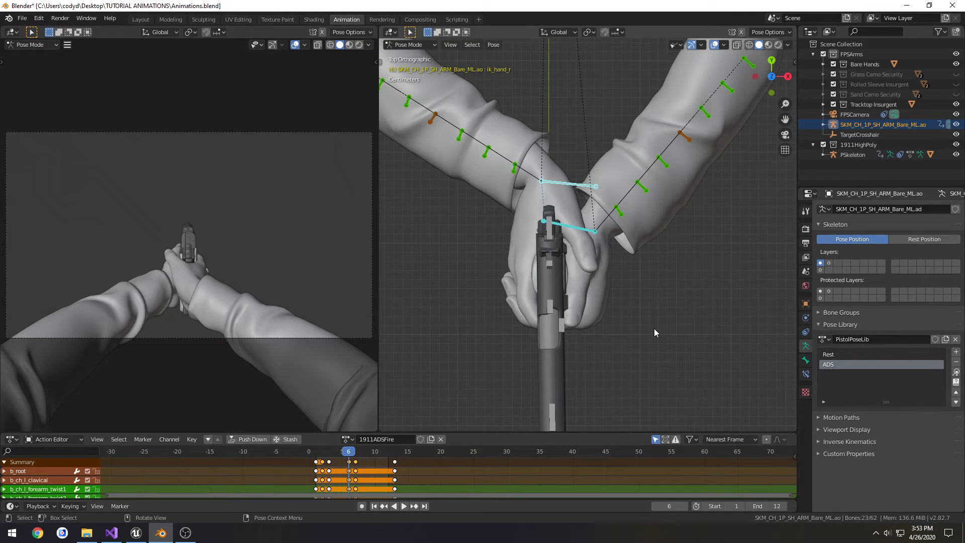
Step: Play the recoil in an enlarged camera view, then orbit to see the arms from the side
key("space")
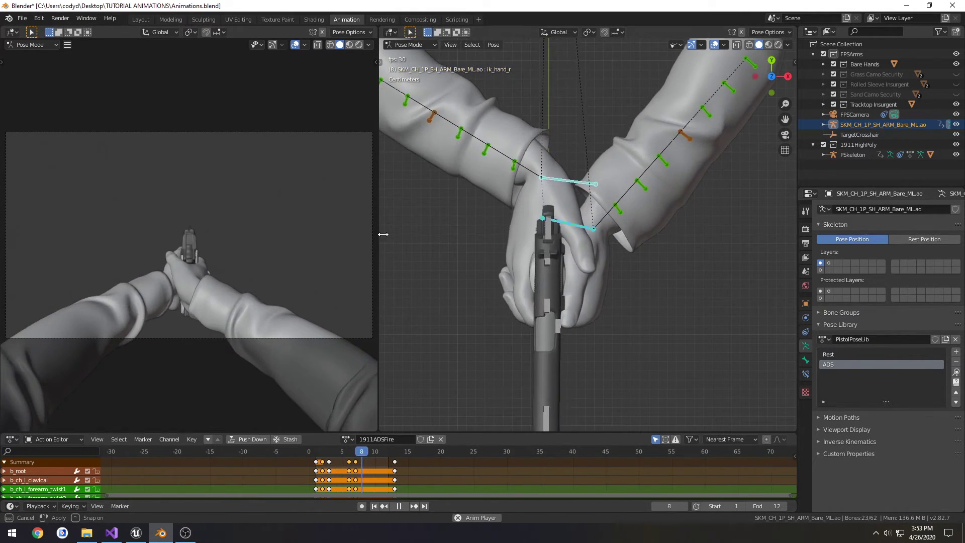
left_click_drag(379, 234, 762, 238)
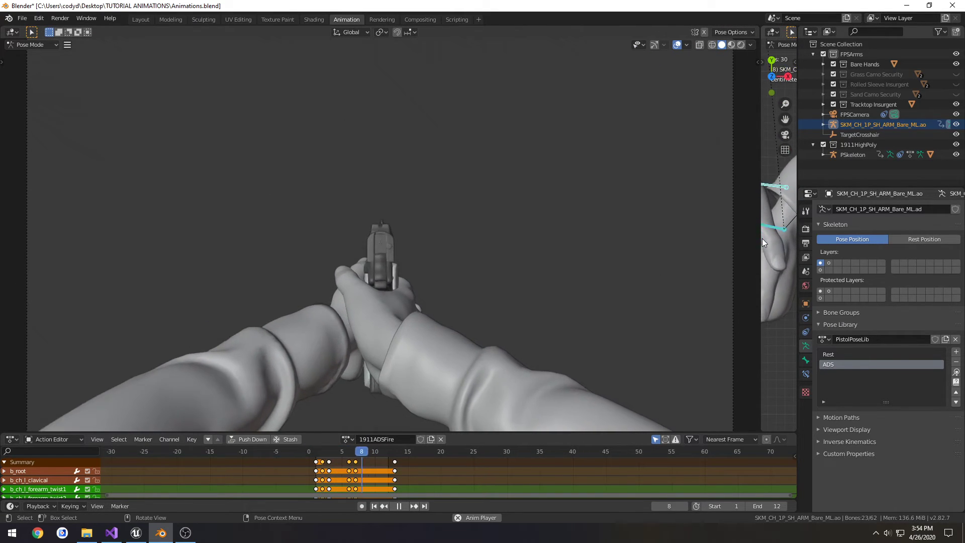
key("space")
left_click_drag(761, 238, 342, 248)
middle_click_drag(426, 244, 526, 196)
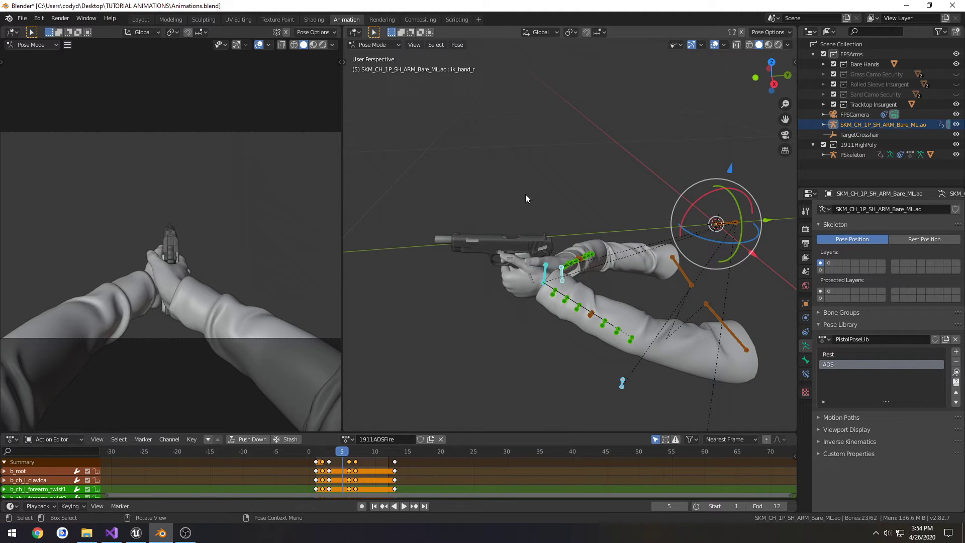
Step: Give 1911ADSFire and 1911Fire fake users, return to 1911ADSFire, and save Animations.blend
left_click(419, 441)
left_click(347, 439)
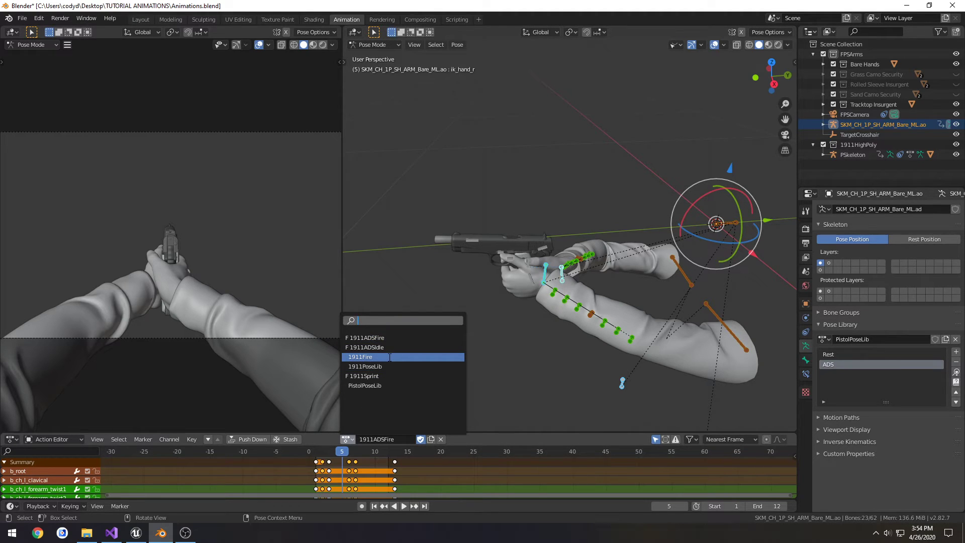
left_click(389, 356)
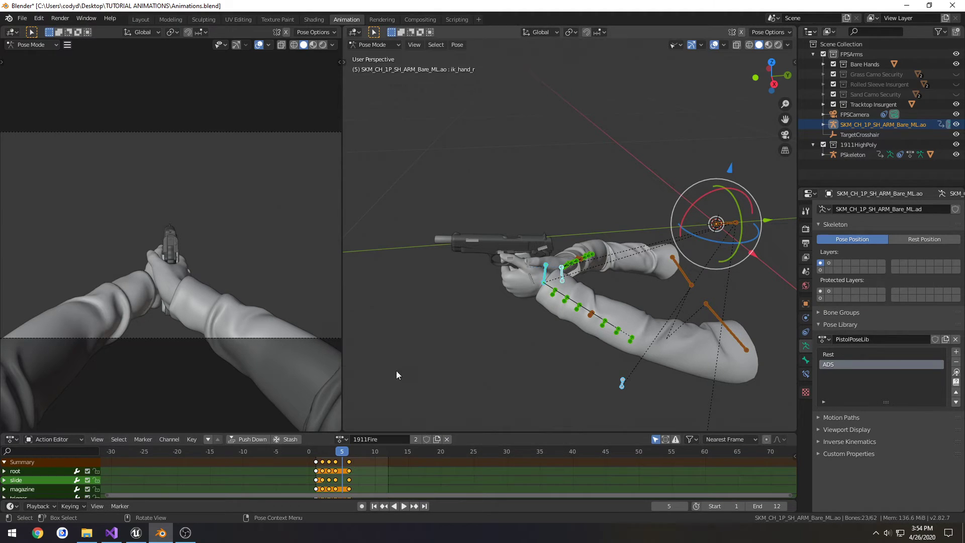
left_click(427, 439)
left_click(340, 440)
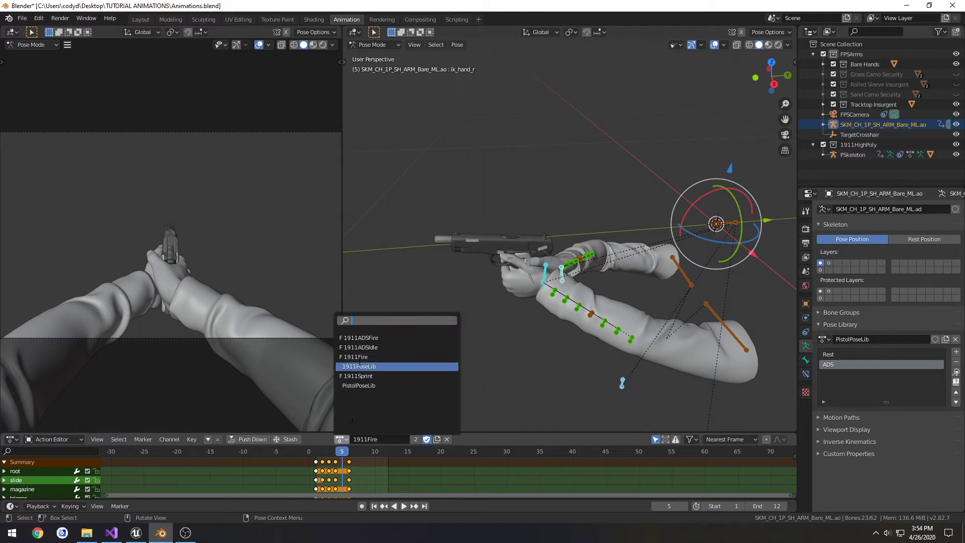
left_click(390, 338)
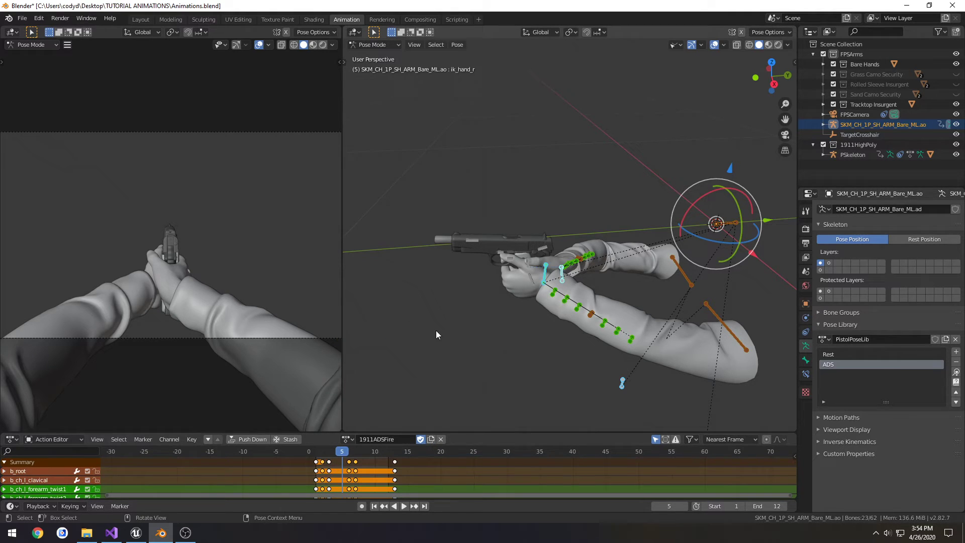
key("ctrl+s")
Step: Switch the arms back to object mode and stop playback at the start
key("ctrl+Tab")
left_click(405, 312)
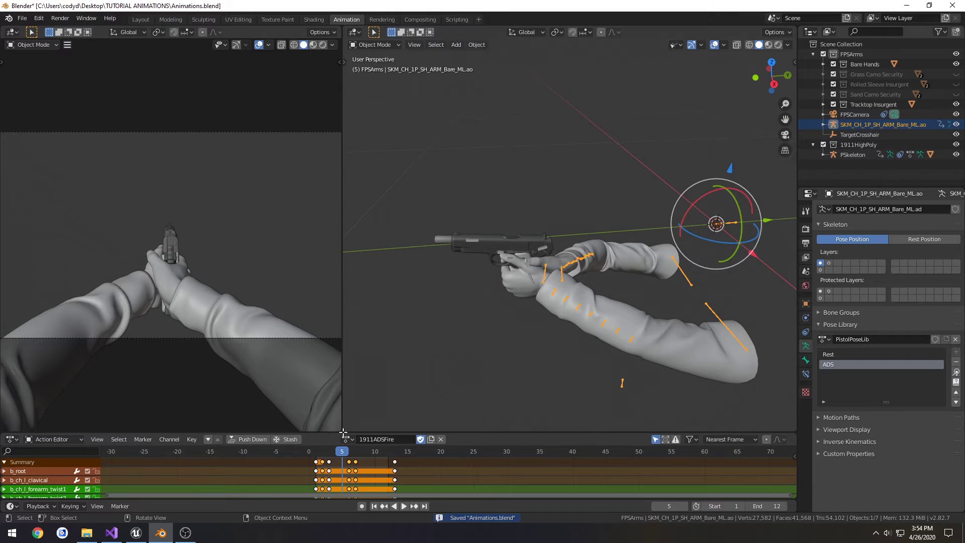
left_click_drag(342, 450, 304, 454)
key("Escape")
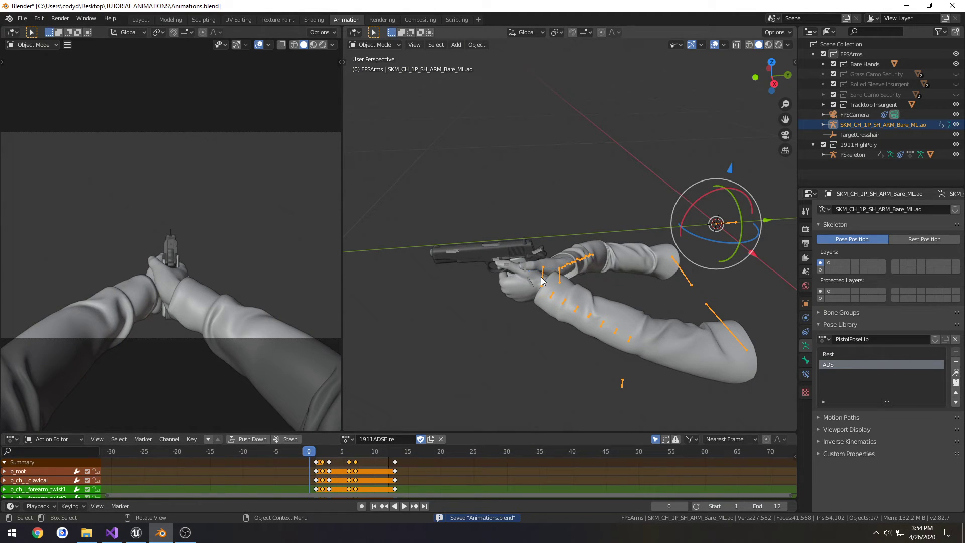
Step: Export the scene as 1911ADSFire.fbx into TUTORIAL ANIMATIONS\FPSCharacter
left_click(22, 18)
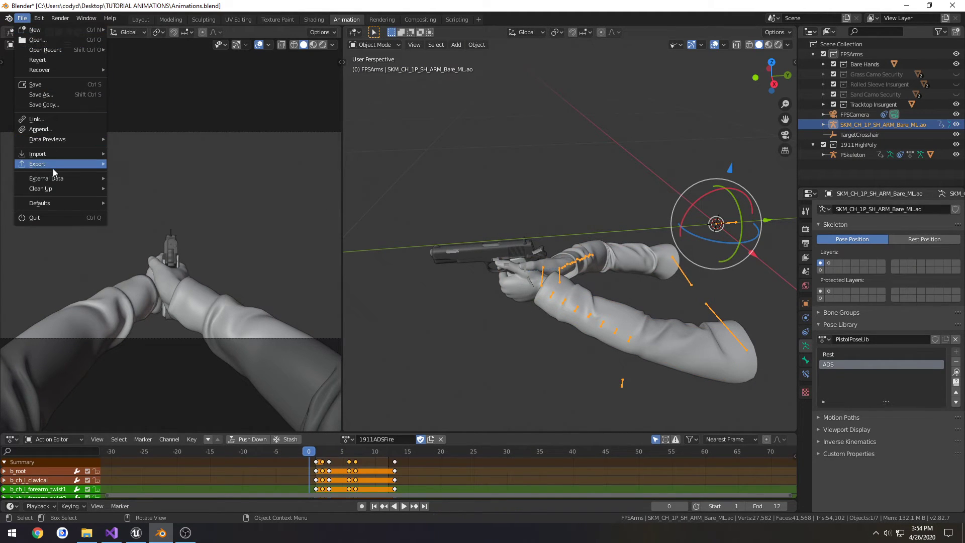
mouse_move(53, 166)
left_click(163, 222)
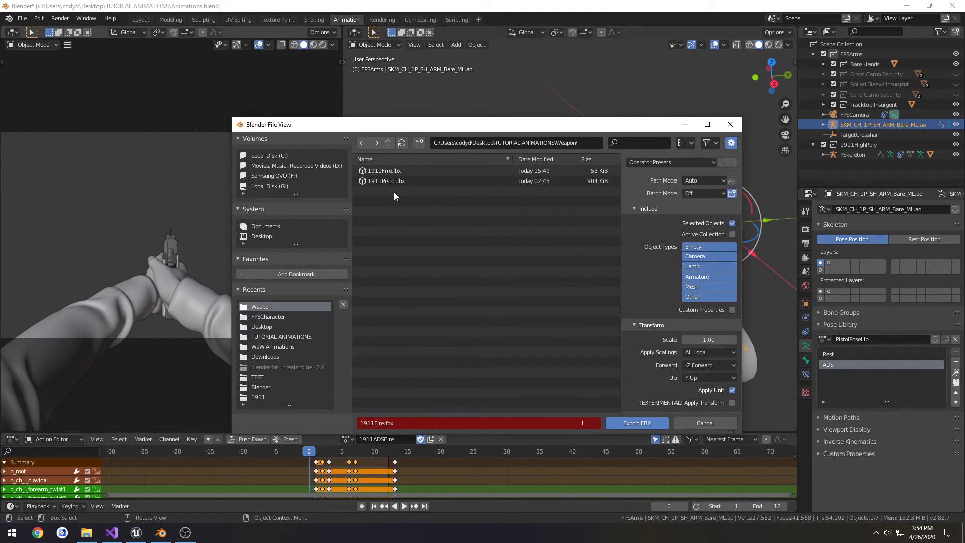
left_click(558, 144)
left_click_drag(557, 144, 601, 144)
key("BackSpace")
key("Return")
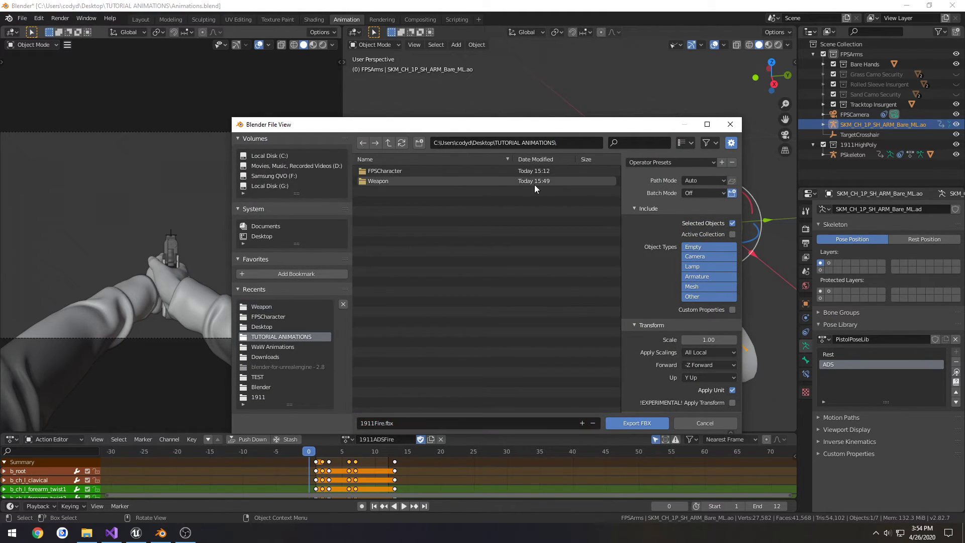
left_click(399, 171)
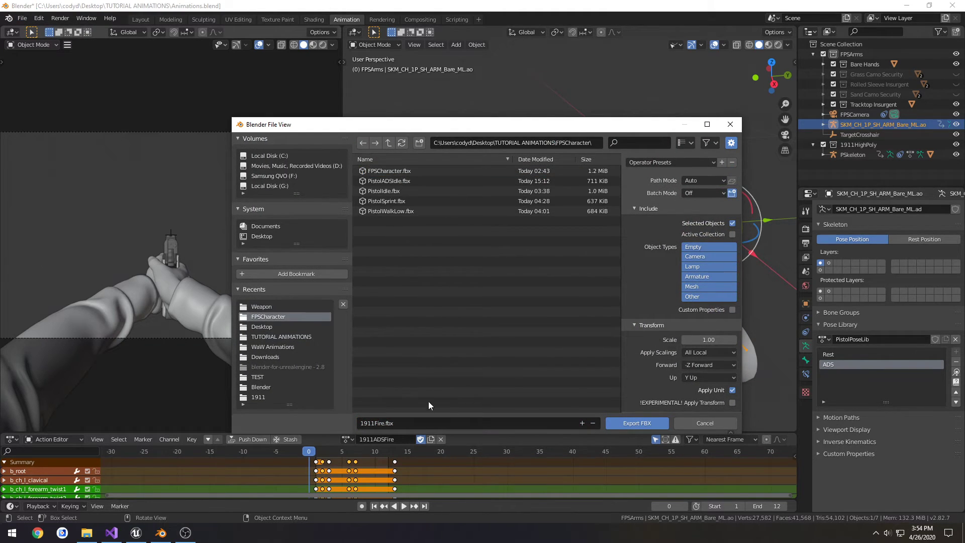
left_click(404, 420)
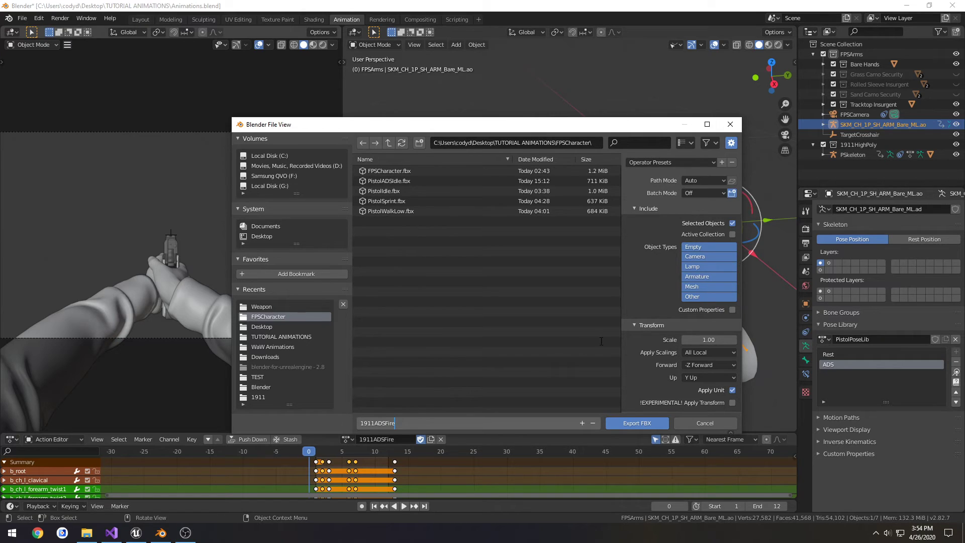
type("1911ADSFire")
key("Return")
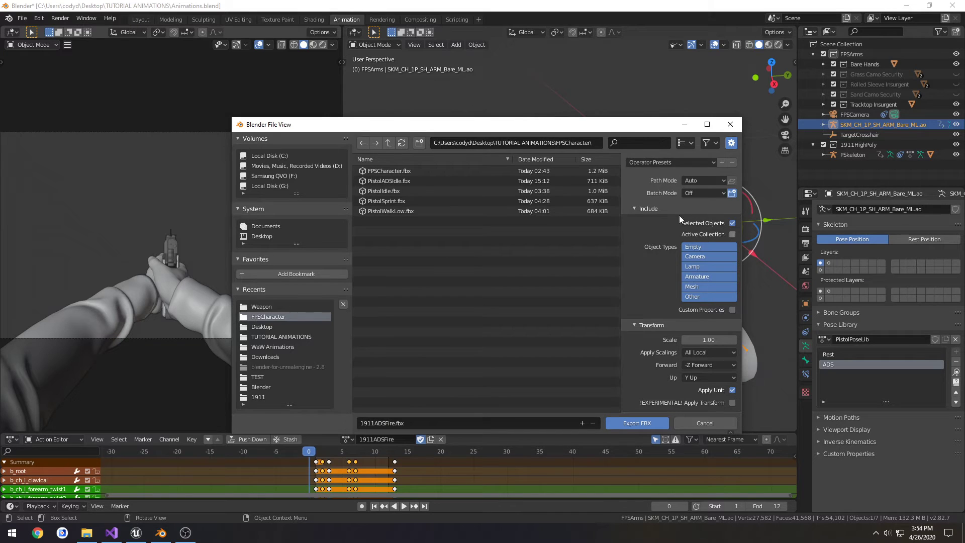
left_click(635, 422)
Step: Open Content/aTutorial/Character/Animations in Unreal and the FPSCharacter export folder in Explorer
left_click(136, 532)
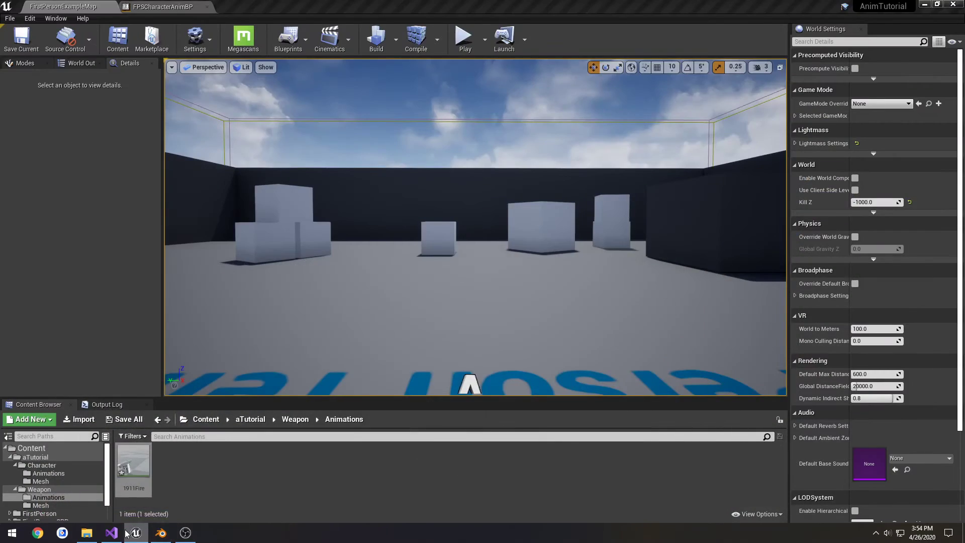
left_click(87, 532)
left_click(266, 420)
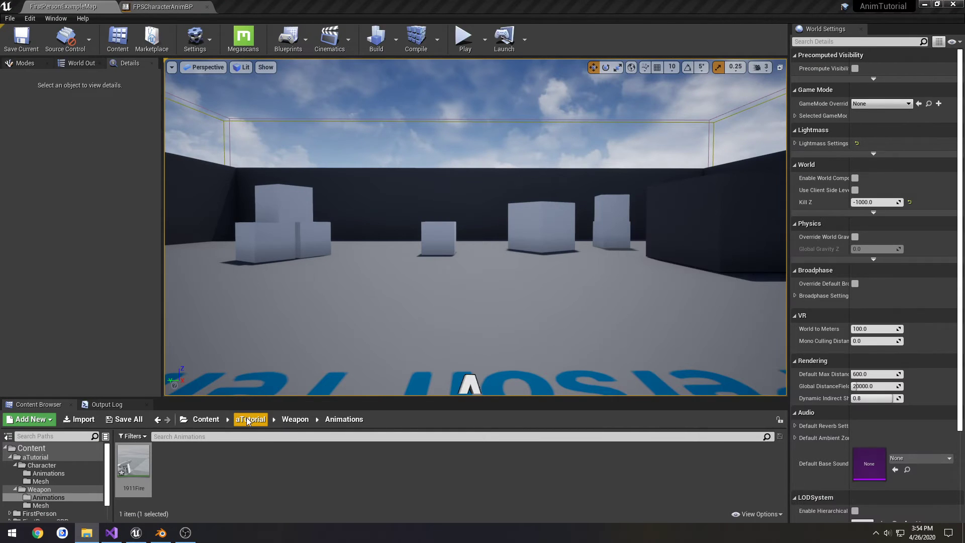
left_click(250, 419)
double_click(133, 460)
double_click(140, 468)
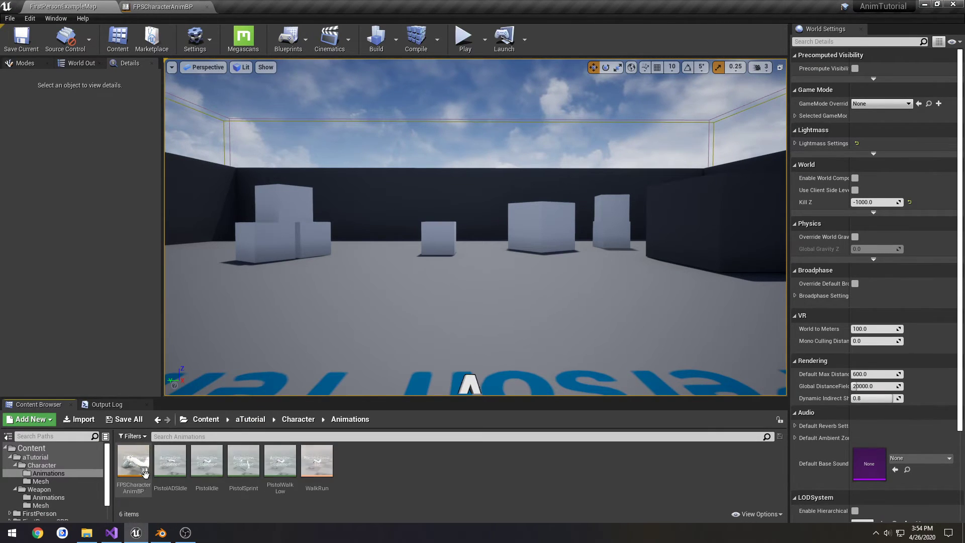
left_click(87, 533)
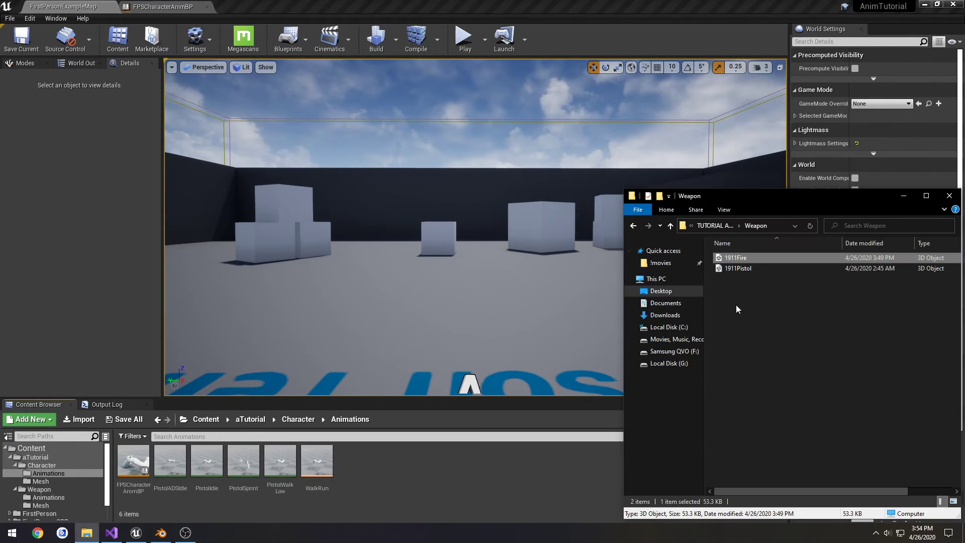
key("alt+Up")
double_click(753, 258)
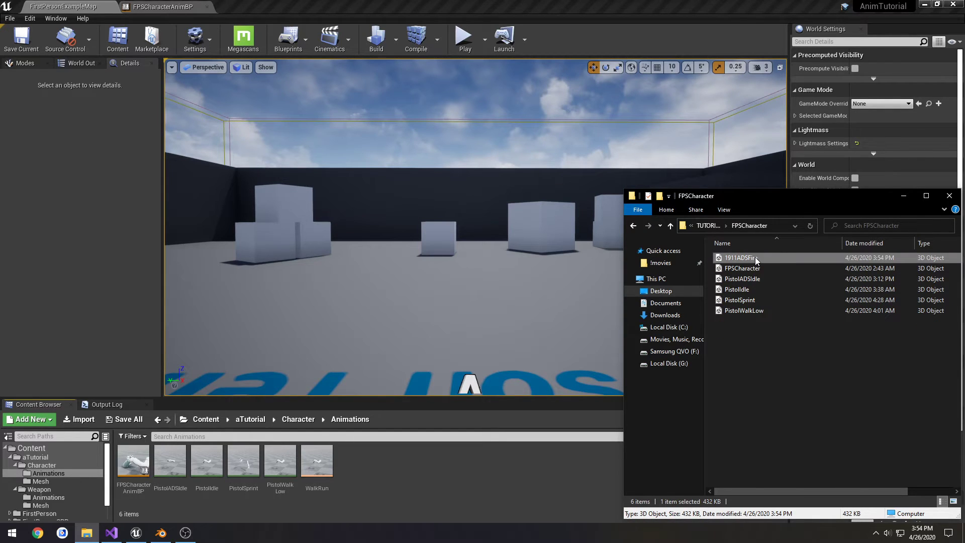
Step: Import 1911ADSFire.fbx into Character Animations using FPSCharacter_Skeleton
left_click_drag(362, 473, 362, 474)
left_click(533, 145)
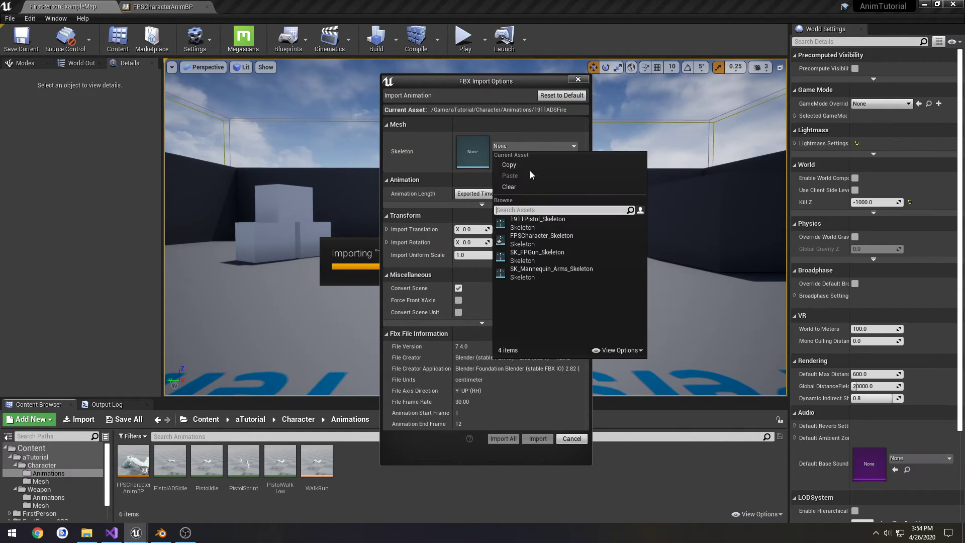
left_click(557, 238)
left_click(535, 438)
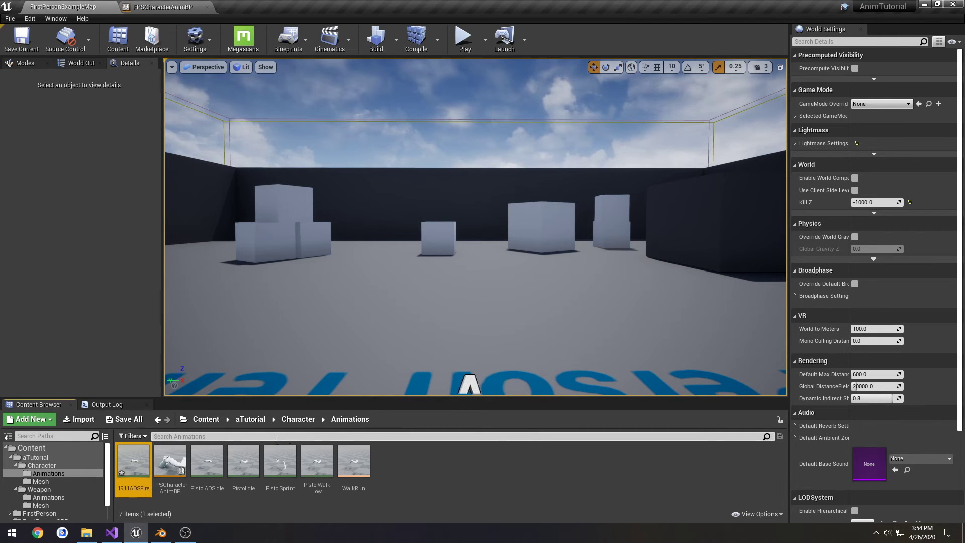
Step: Open the 1911ADSFire animation and frame the arms and pistol in the preview
double_click(139, 456)
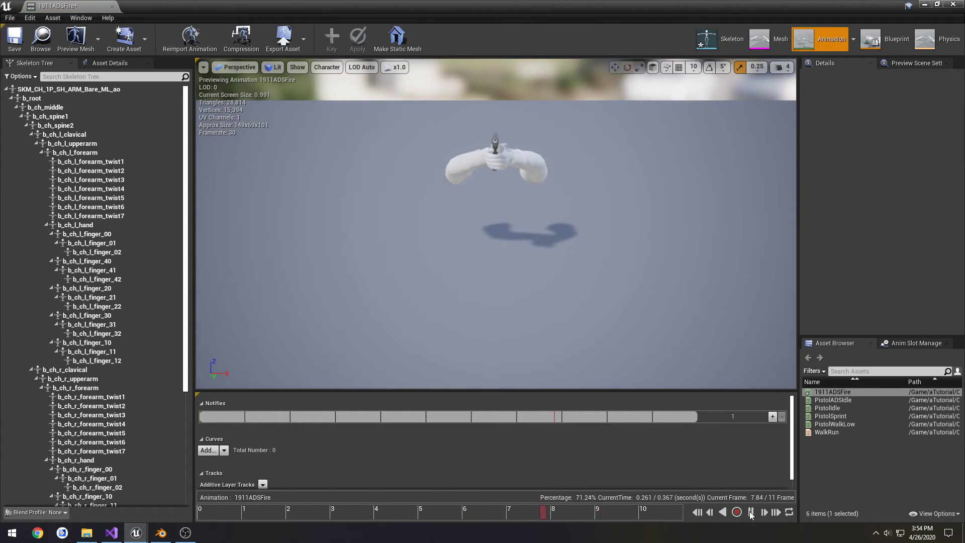
mouse_move(735, 219)
right_mouse_down()
mouse_move(729, 214)
mouse_move(734, 220)
right_mouse_up()
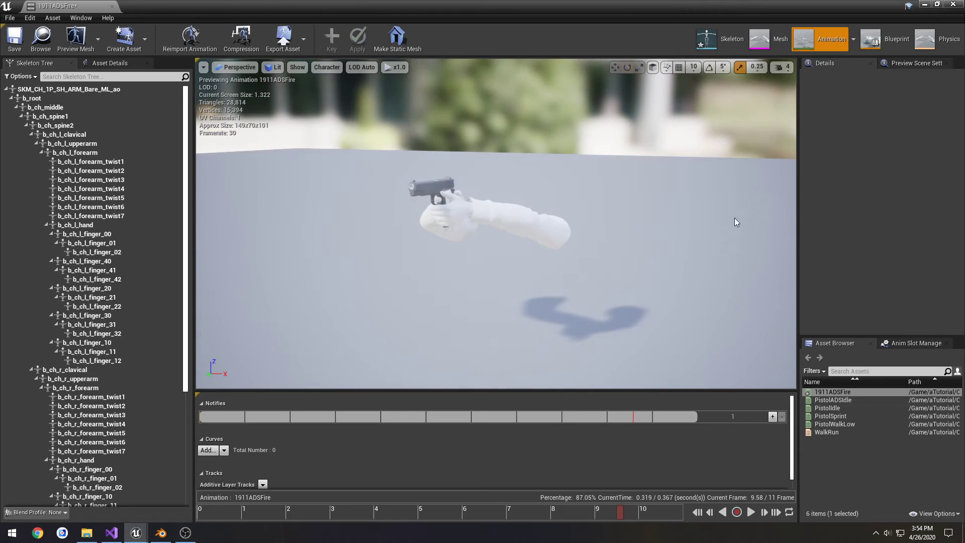
left_click(781, 67)
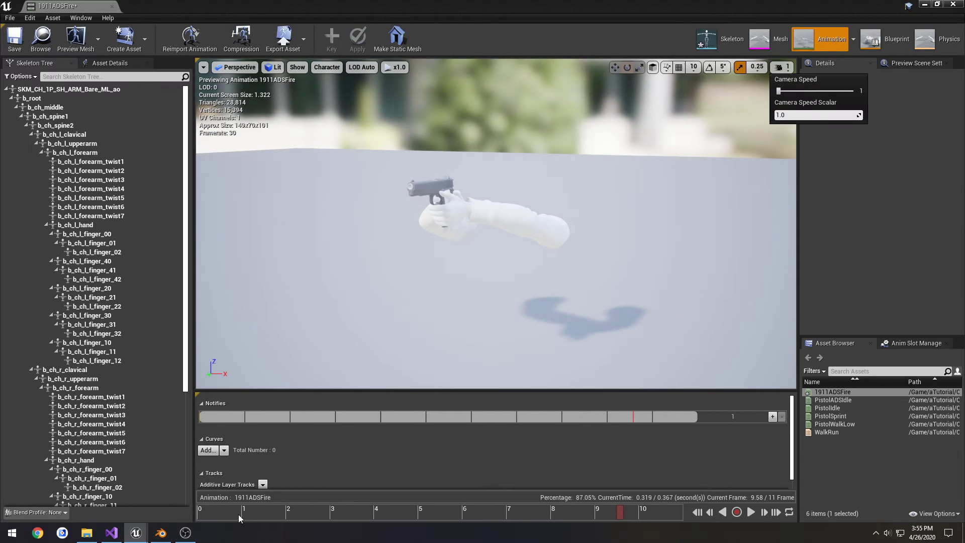
left_click(477, 265)
right_click_drag(478, 265, 379, 250)
key("w")
key("d")
key("w")
left_click_drag(473, 193, 581, 376)
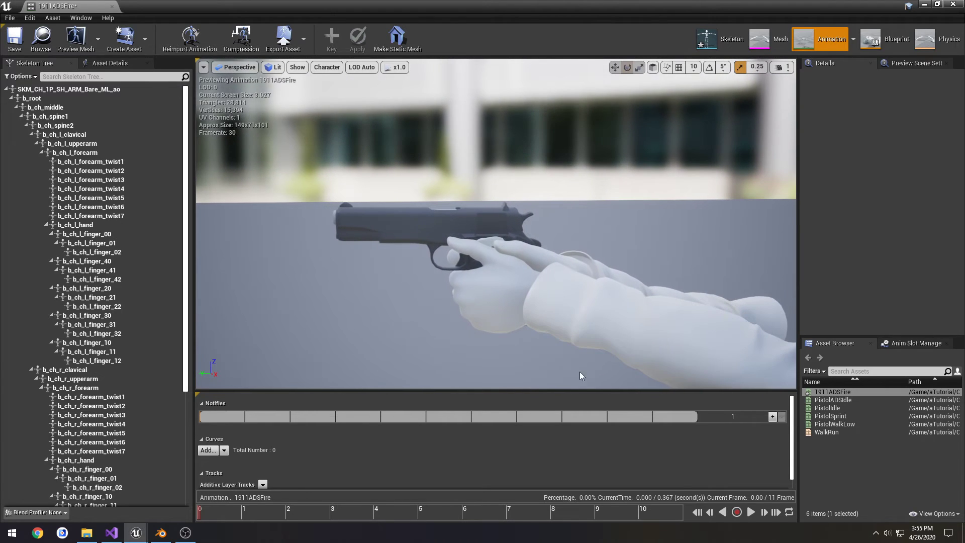
Step: Play and scrub the 1911ADSFire recoil to check it, then return to Blender
left_click(751, 512)
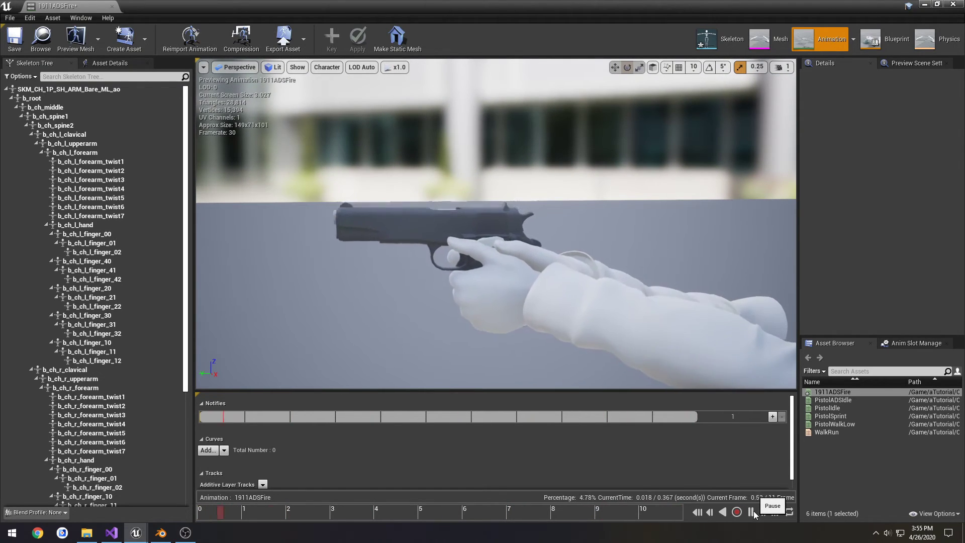
left_click(751, 512)
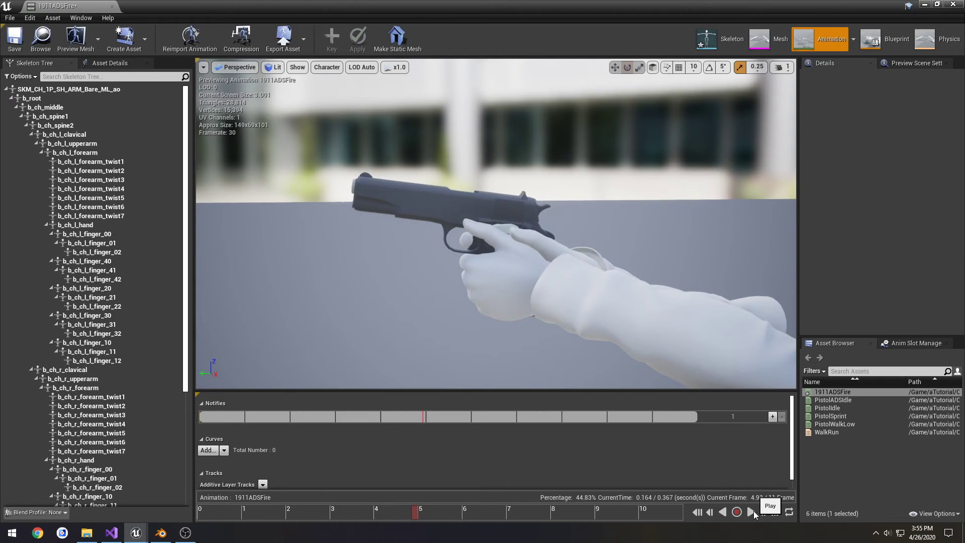
left_click_drag(424, 513, 484, 488)
left_click(161, 533)
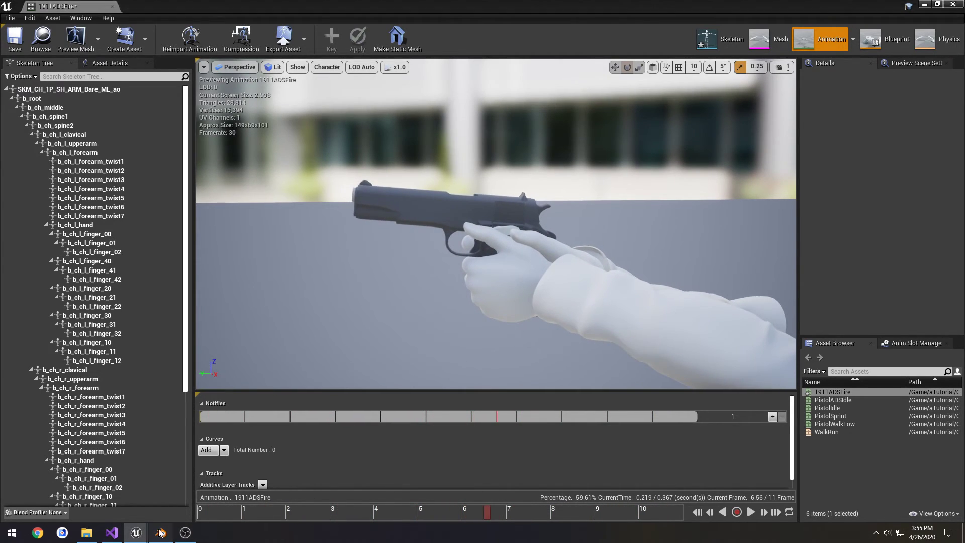
Step: Put the arms armature in Pose Mode and select the ik_hand_r control in left side view
left_click(549, 340)
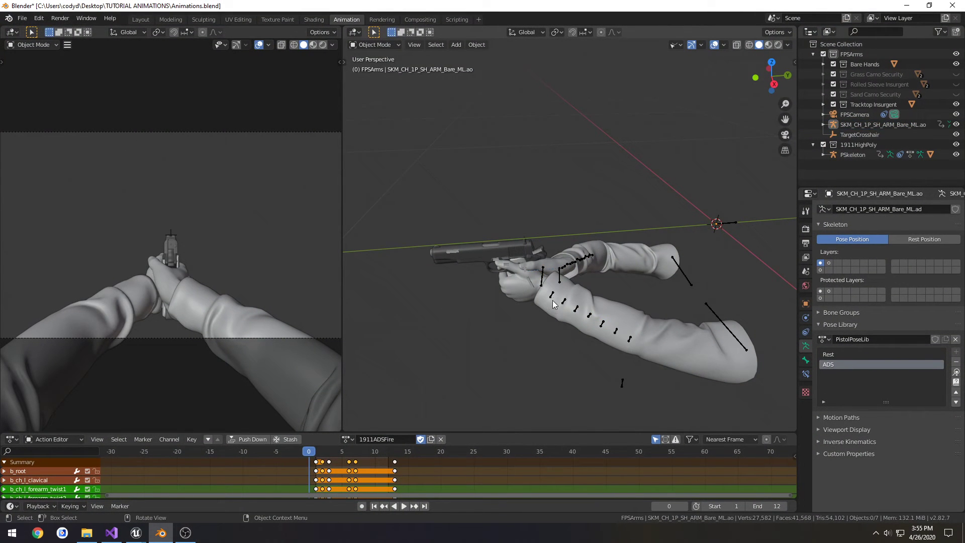
left_click(552, 295)
key("ctrl+Tab")
left_click(554, 334)
key("ctrl+KP_3")
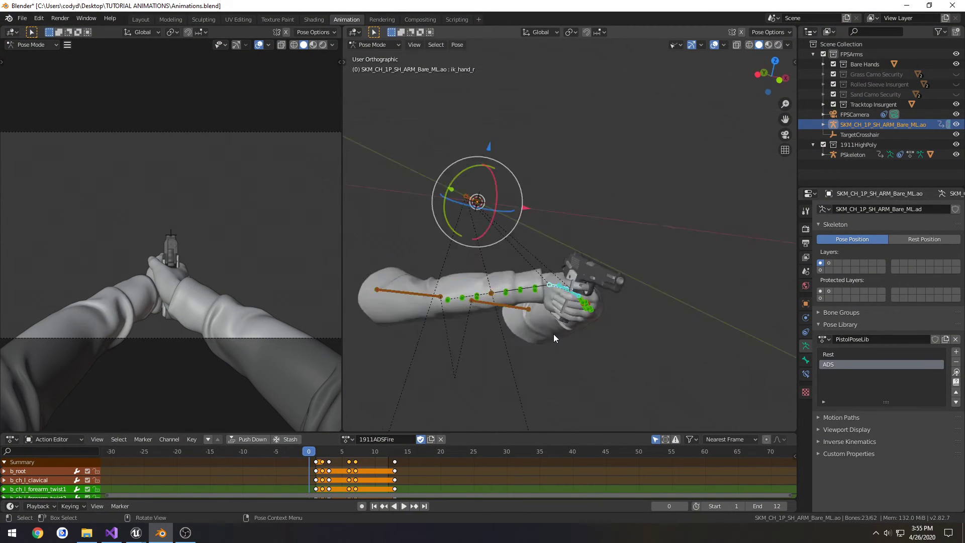
scroll(607, 339, "up", 5)
middle_click_drag(607, 339, 586, 287, "shift")
left_click(544, 316)
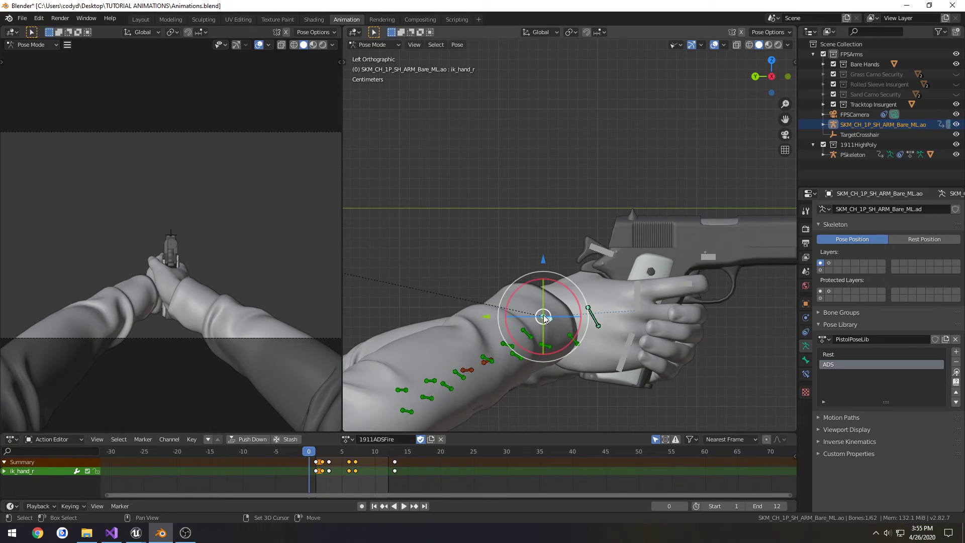
Step: Rotate the ik_hand_r control around X and keyframe all arm bones at frame 8
left_click_drag(310, 450, 365, 454)
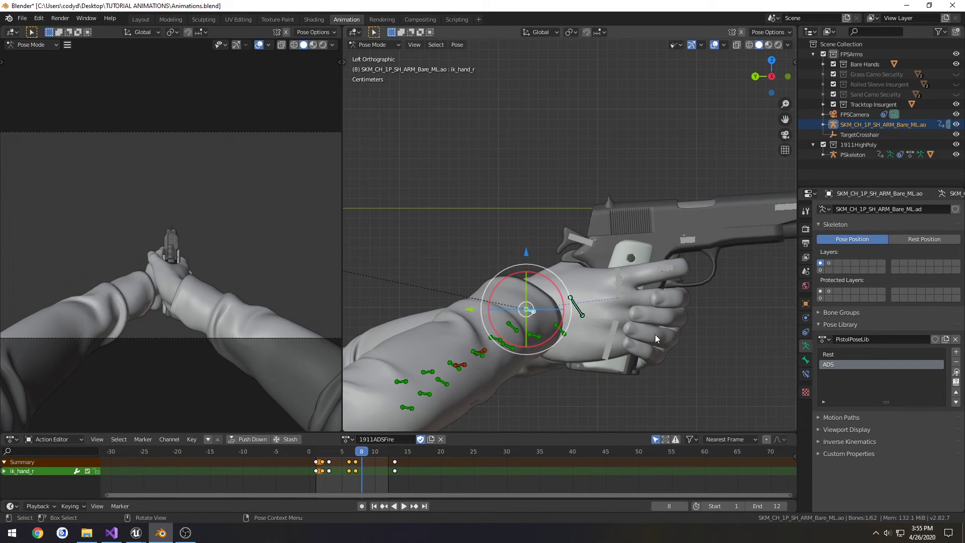
middle_click_drag(686, 317, 588, 322, "shift")
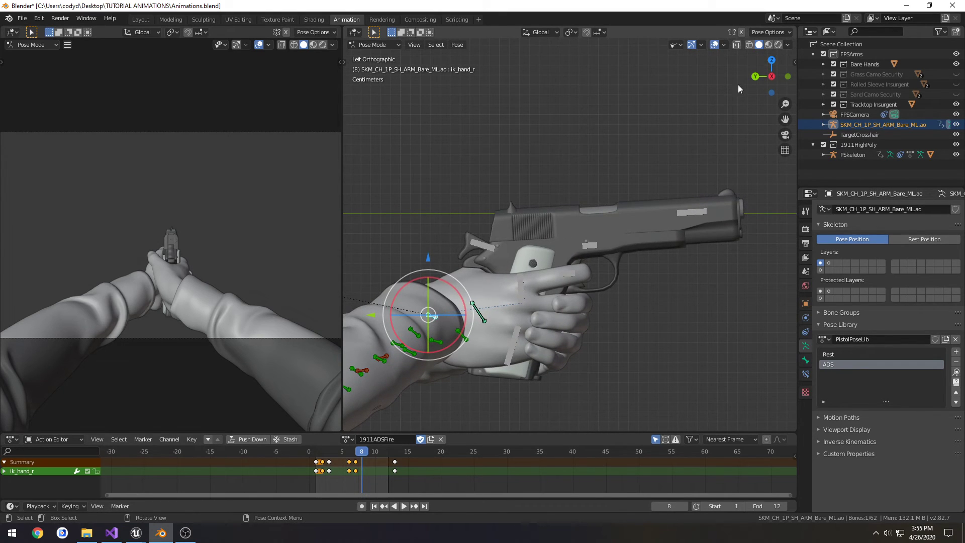
scroll(731, 95, "down", 4)
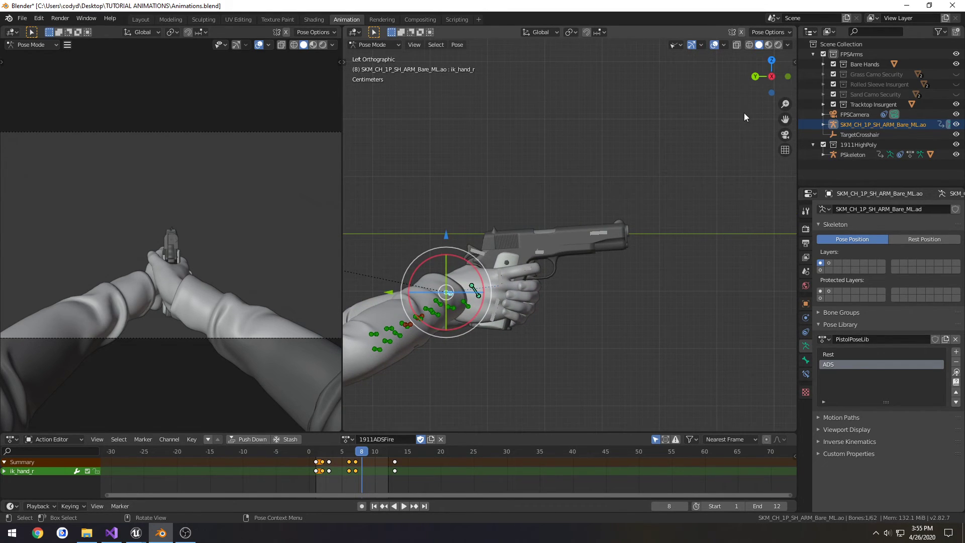
key("r")
key("x")
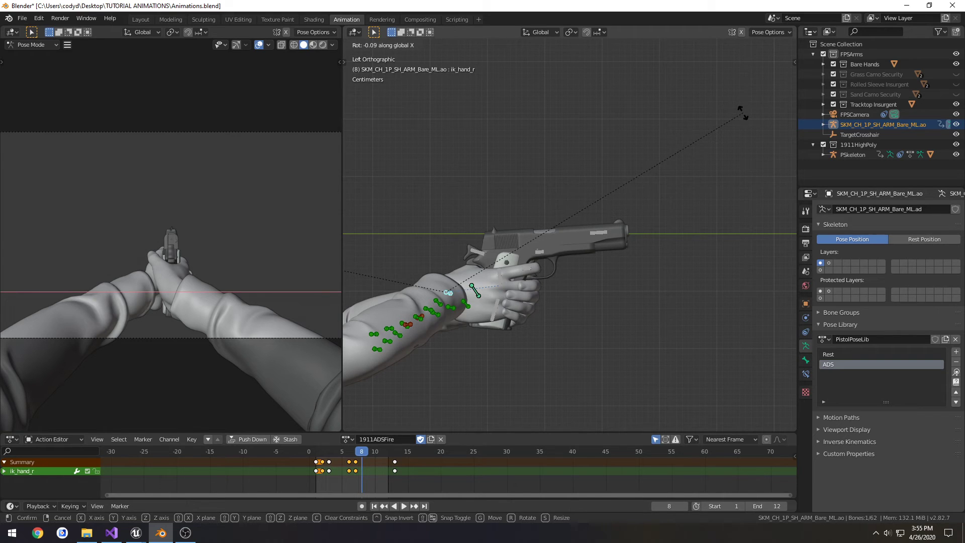
left_click(741, 111)
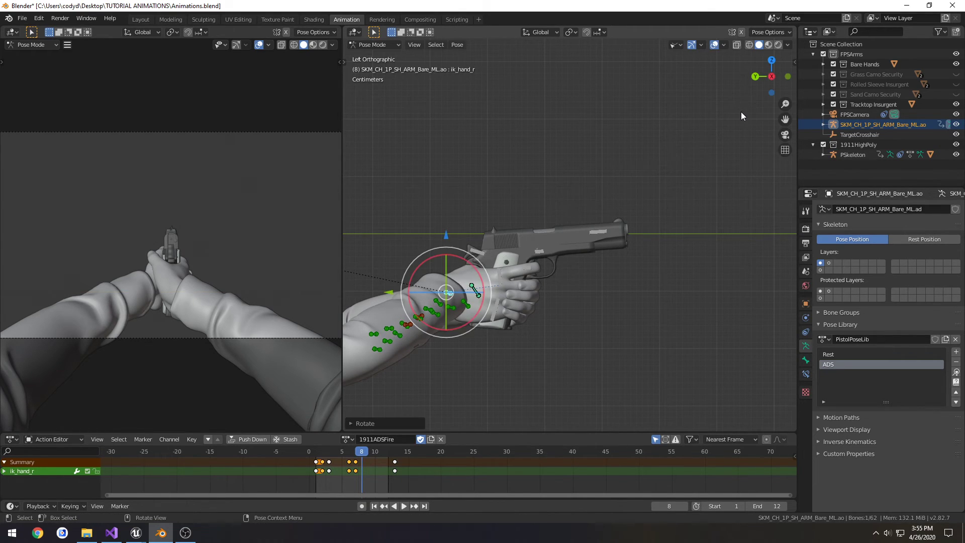
key("a")
key("i")
left_click(740, 112)
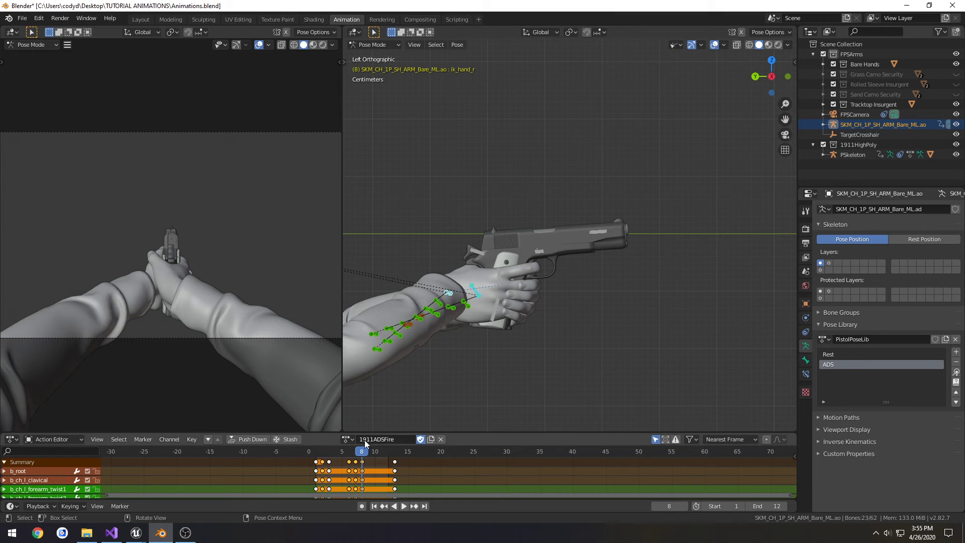
Step: Play back the recoil, return the playhead to frame 0 and save Animations.blend
key("space")
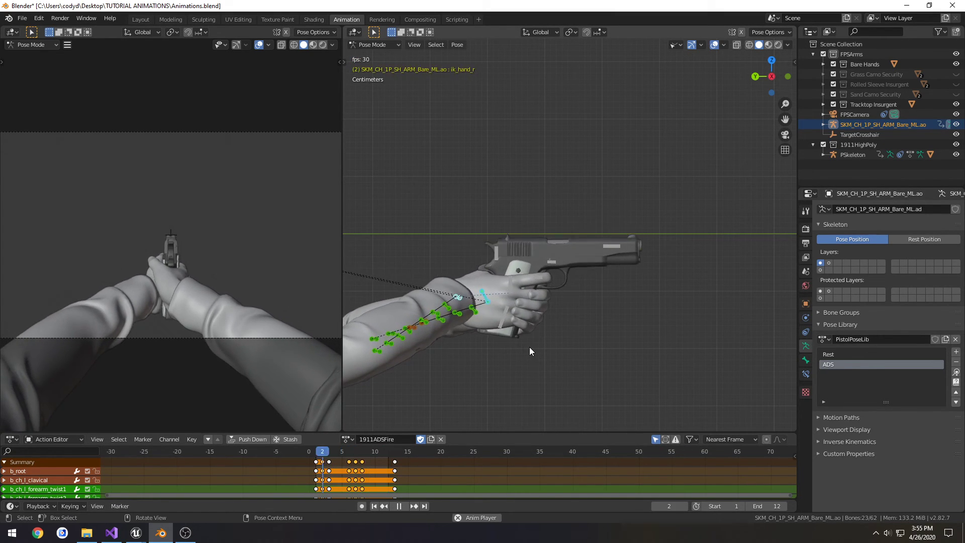
key("space")
left_click_drag(374, 452, 308, 454)
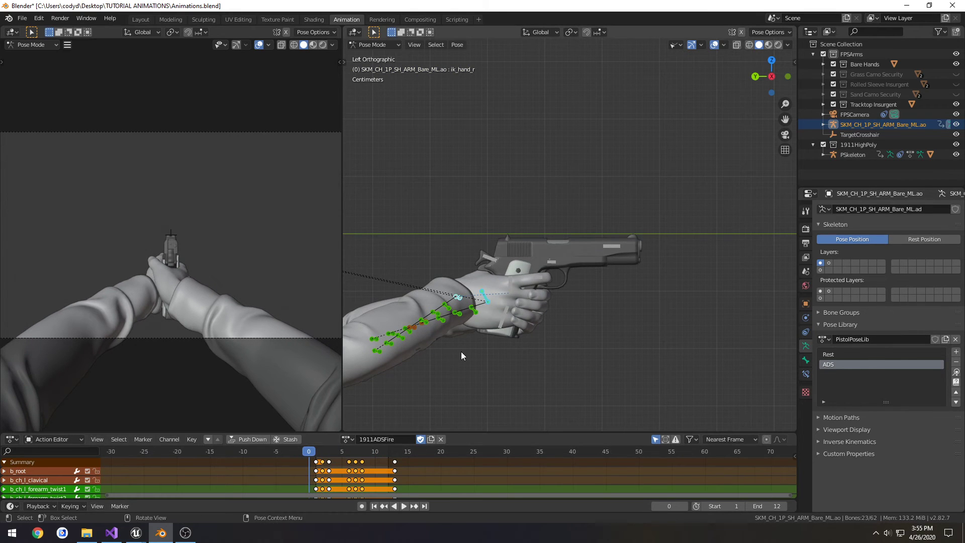
key("ctrl+s")
Step: Switch to Object Mode and export the animation as FBX over 1911ADSFire.fbx
key("Tab")
left_click(453, 324)
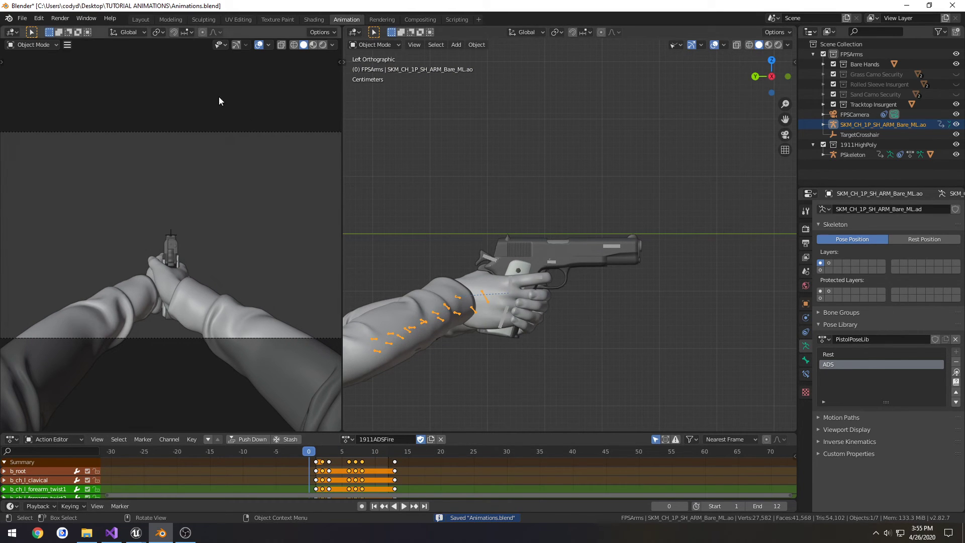
left_click(22, 19)
mouse_move(61, 163)
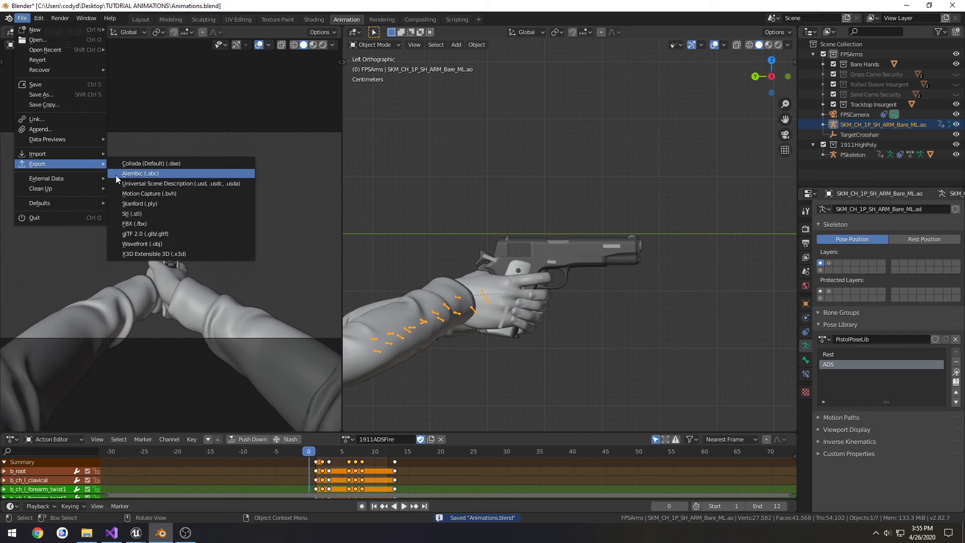
left_click(146, 223)
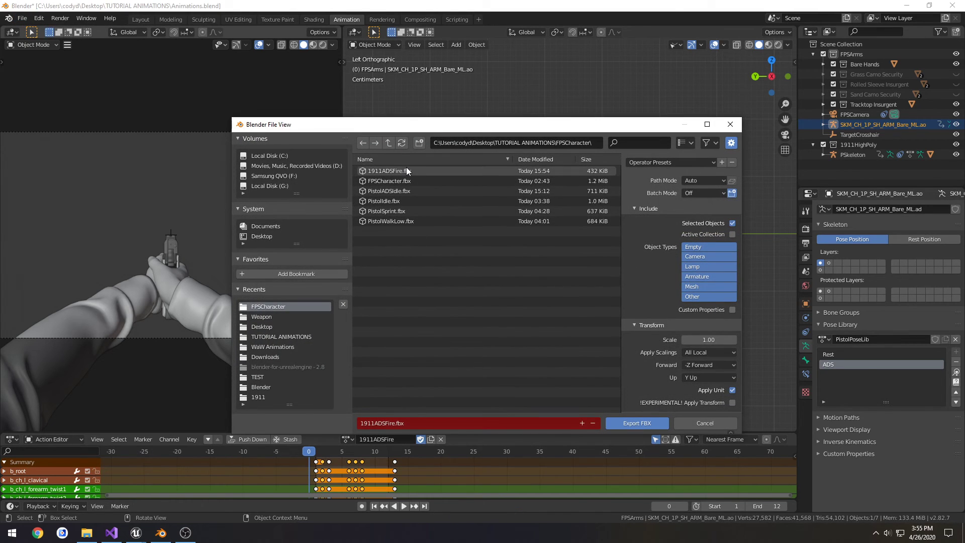
double_click(412, 171)
left_click(135, 532)
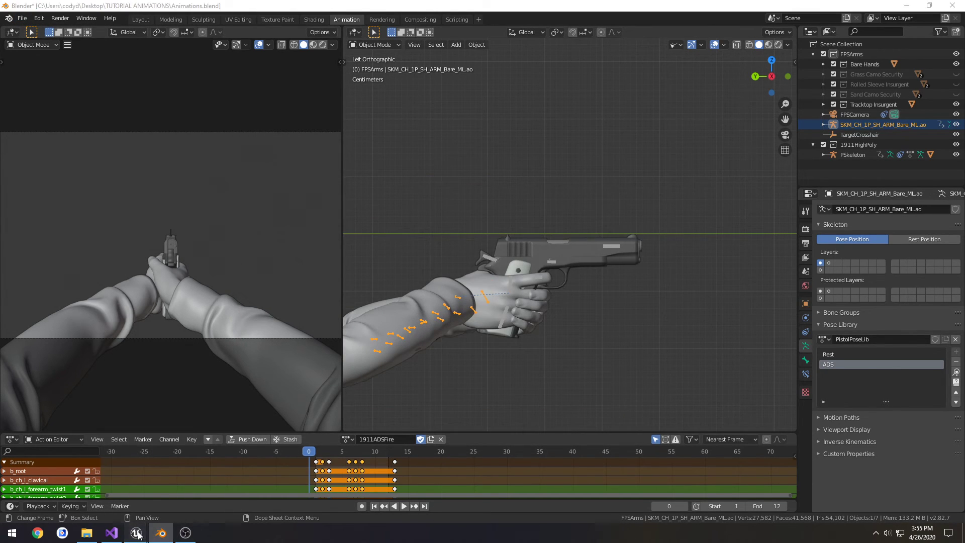
Step: Reimport the 1911ADSFire animation asset from the updated FBX
left_click(162, 493)
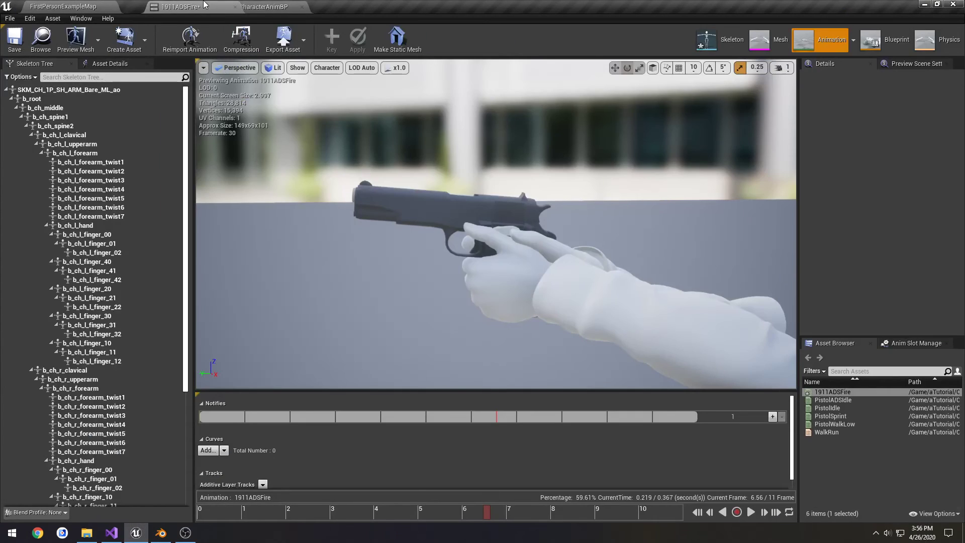
right_click(845, 392)
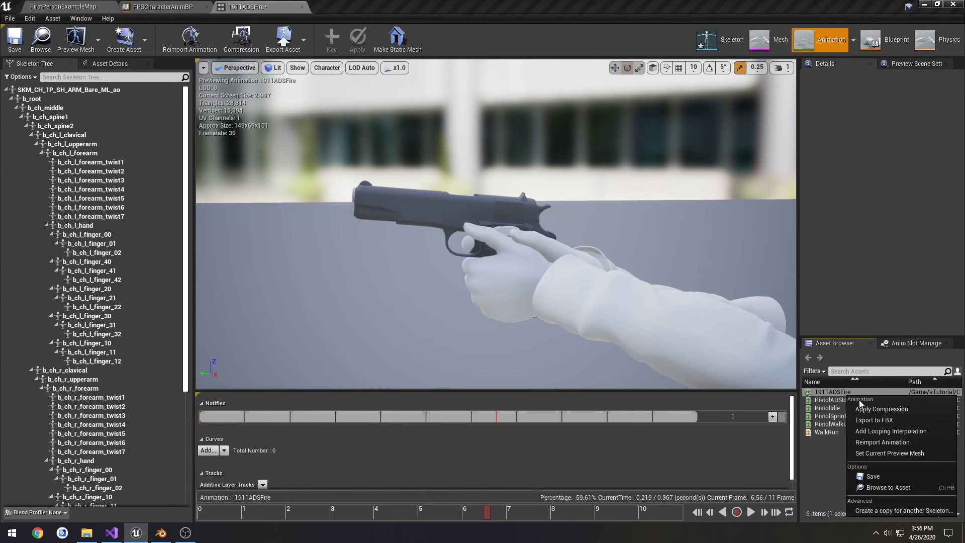
left_click(877, 442)
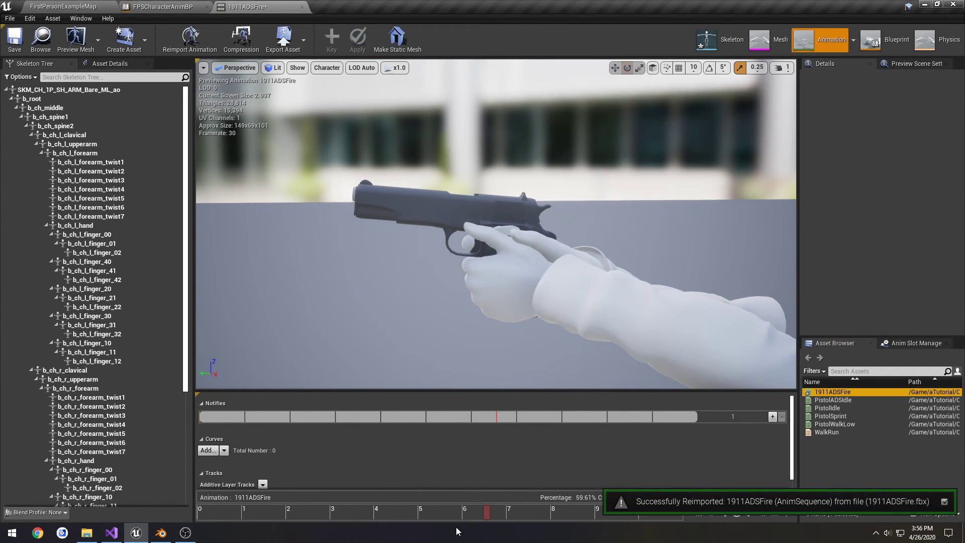
Step: Scrub the recoil around frames 6–8 and reset the preview to frame 0
left_click_drag(488, 517, 547, 495)
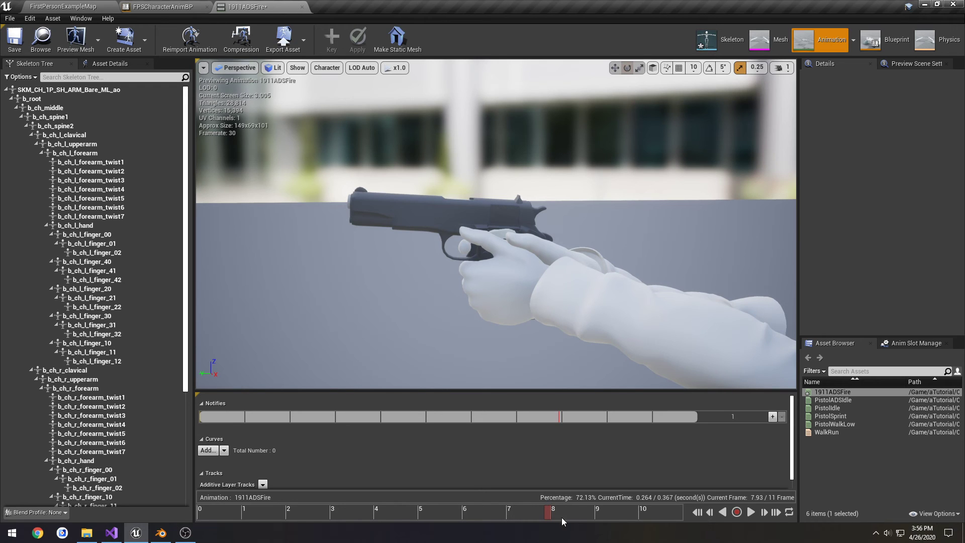
left_click_drag(563, 521, 683, 513)
left_click(696, 512)
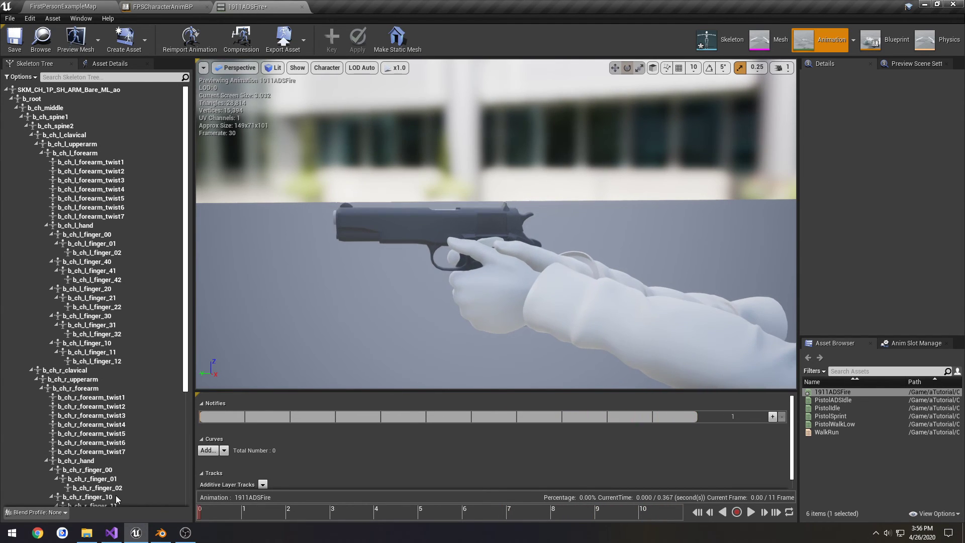
Step: Select the last keyframe column, review playback and set the animation end frame to 13
left_click(160, 532)
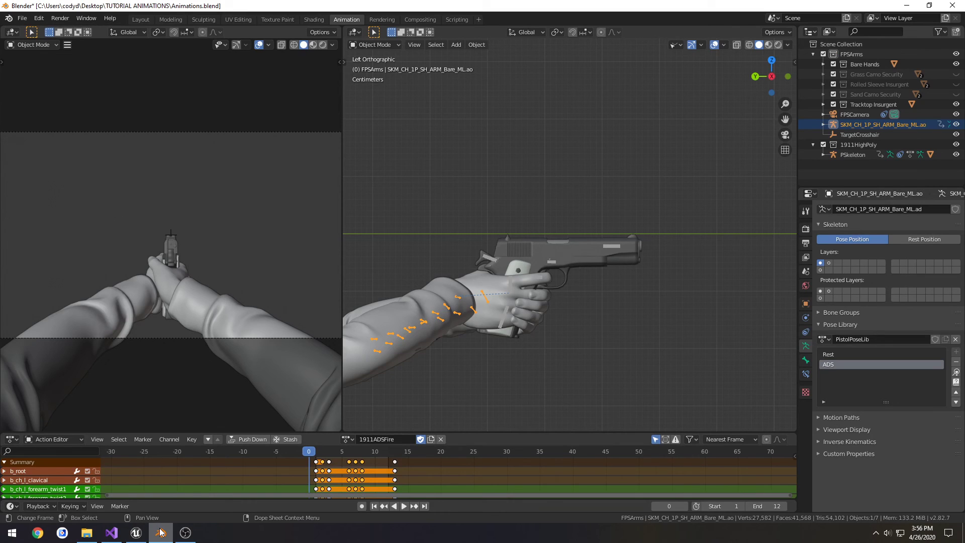
left_click(395, 463)
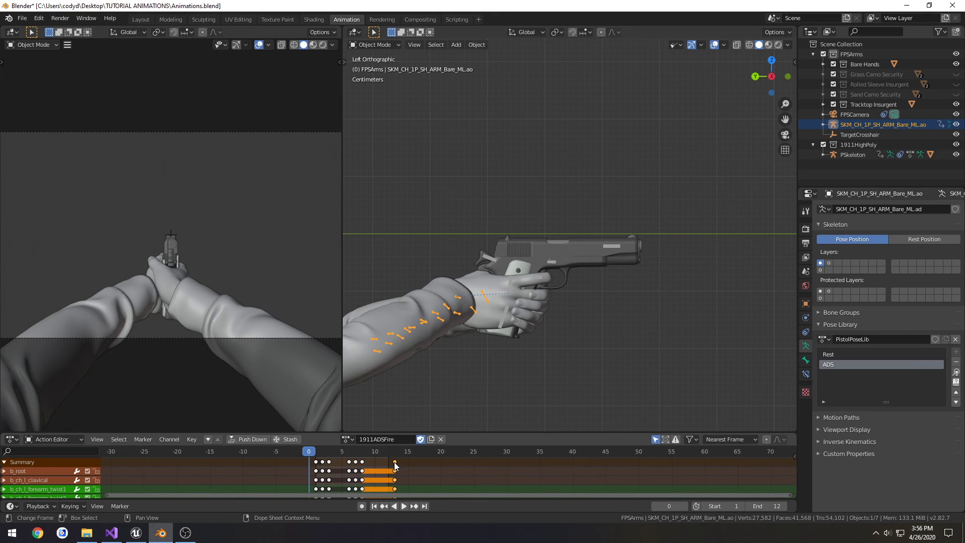
key("space")
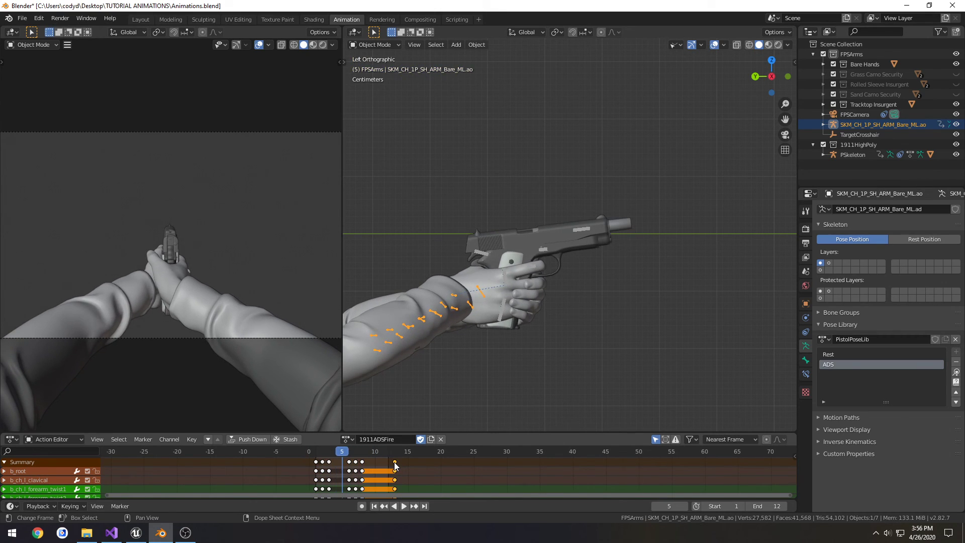
key("Escape")
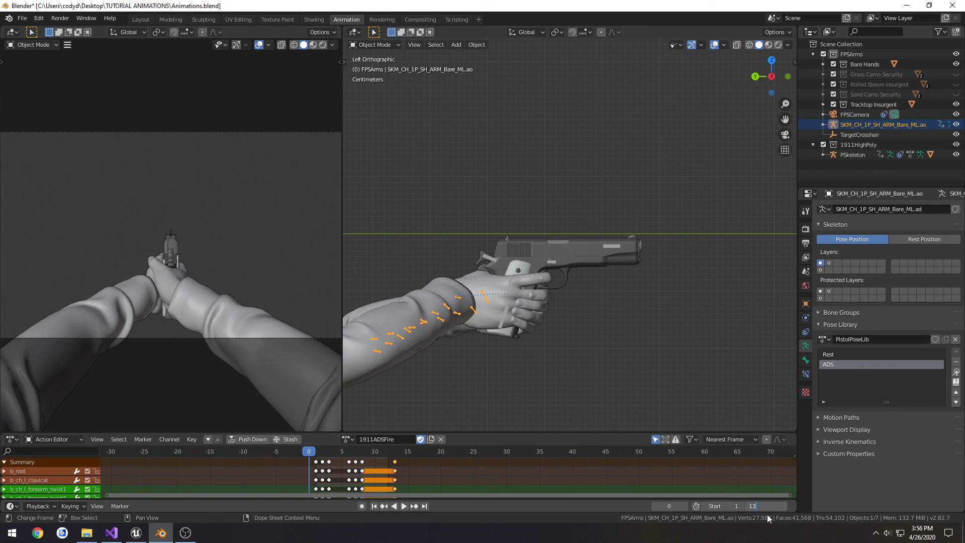
key("Return")
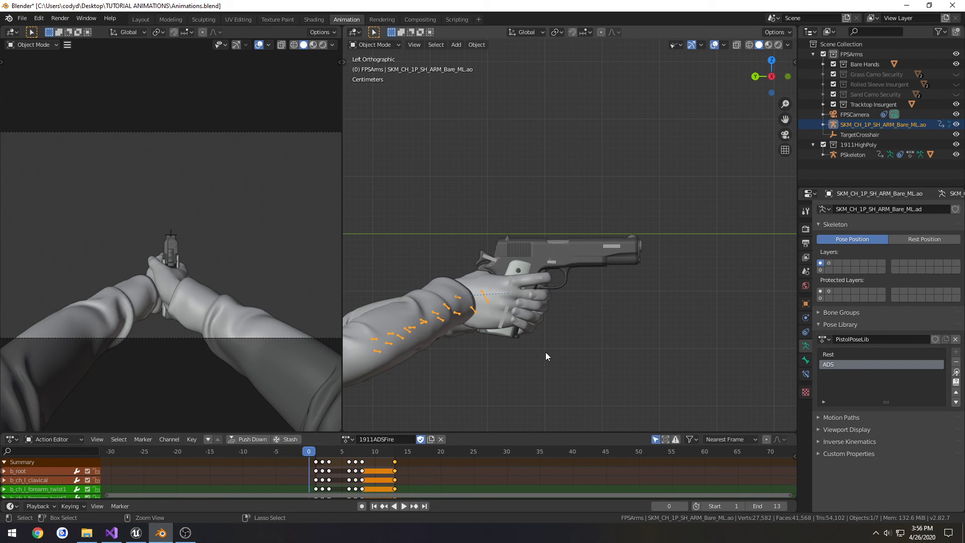
Step: Save Animations.blend and export the FBX over 1911ADSFire.fbx
key("ctrl+s")
left_click(26, 19)
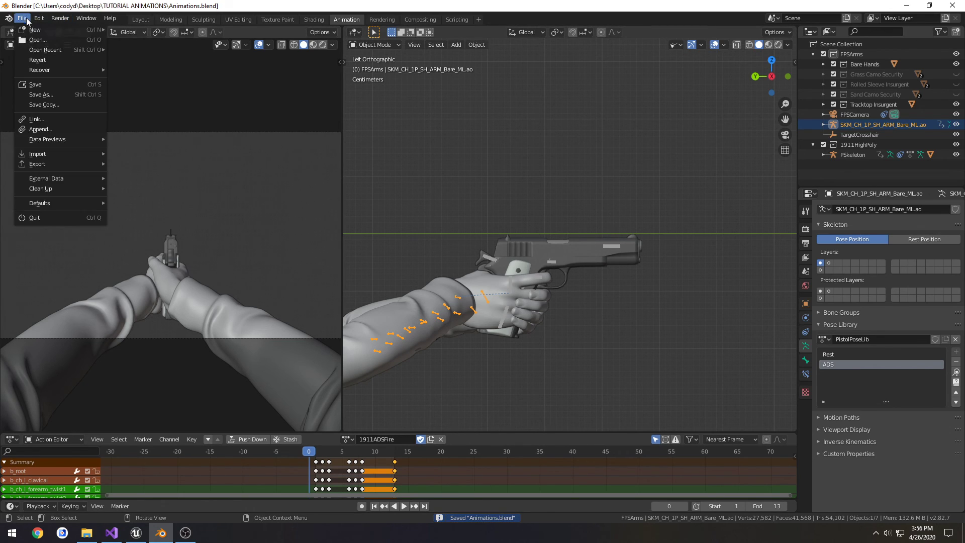
mouse_move(60, 159)
left_click(167, 224)
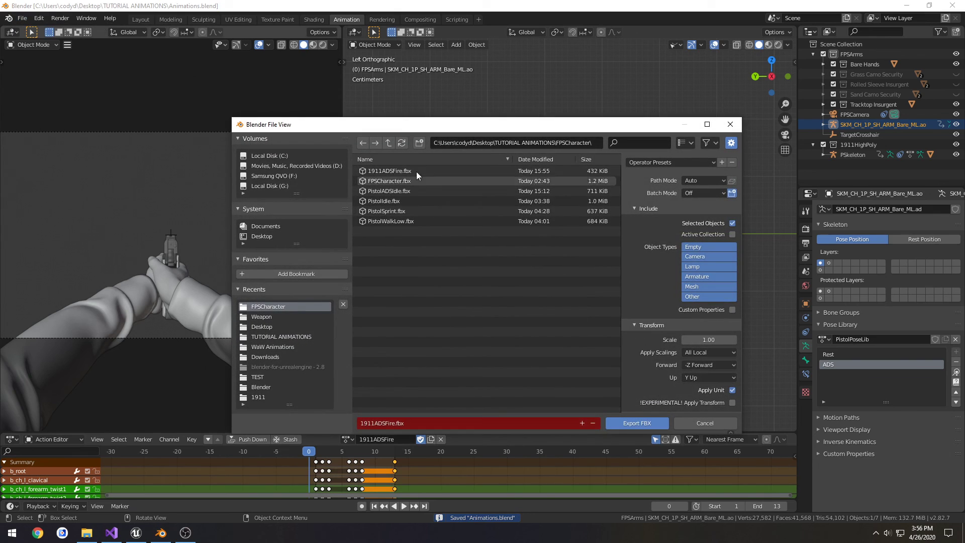
left_click(407, 170)
double_click(407, 171)
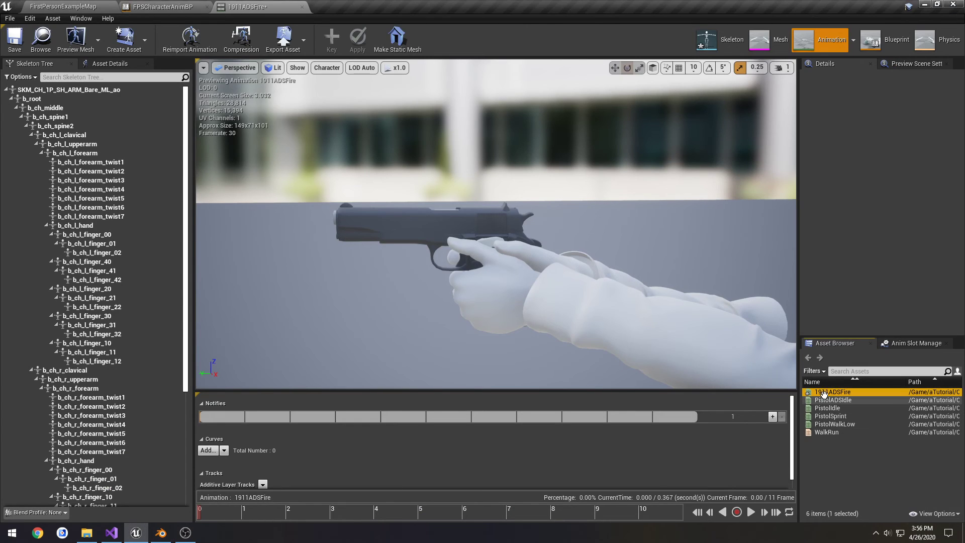
Step: Reimport 1911ADSFire, now 12 frames over 0.400 s, and return the preview to frame 0
right_click(830, 392)
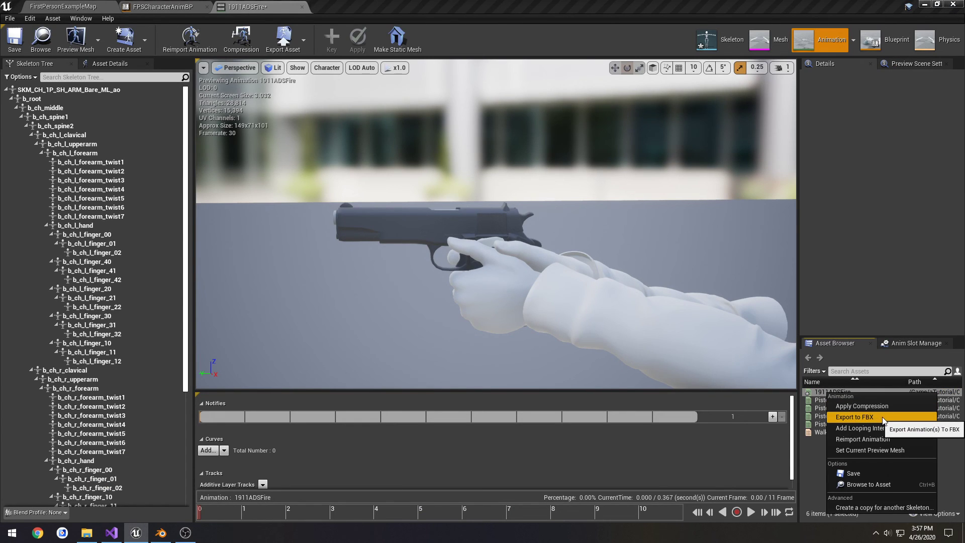
left_click(878, 438)
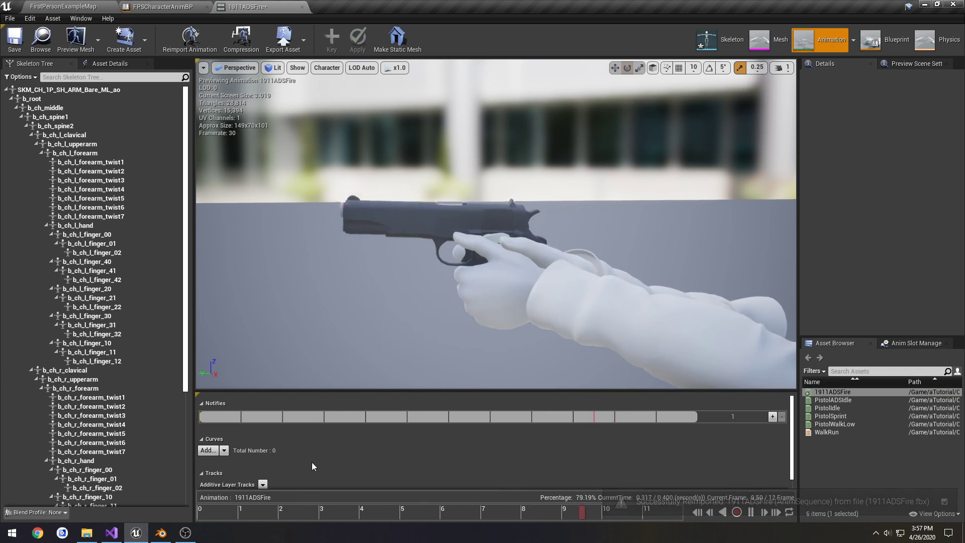
left_click_drag(252, 512, 169, 511)
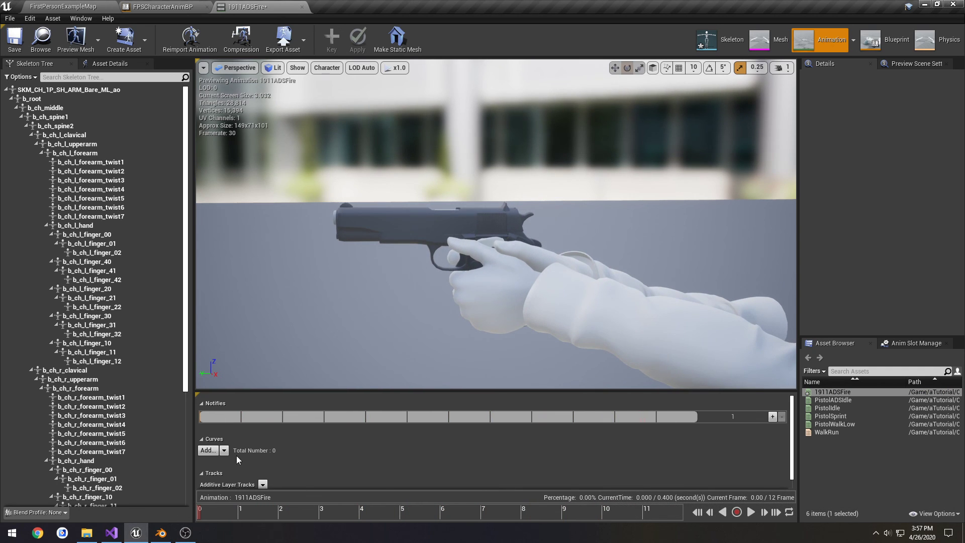
Step: Open the 1911Fire weapon animation from Weapon/Animations, then close its tab
left_click(63, 6)
left_click(9, 18)
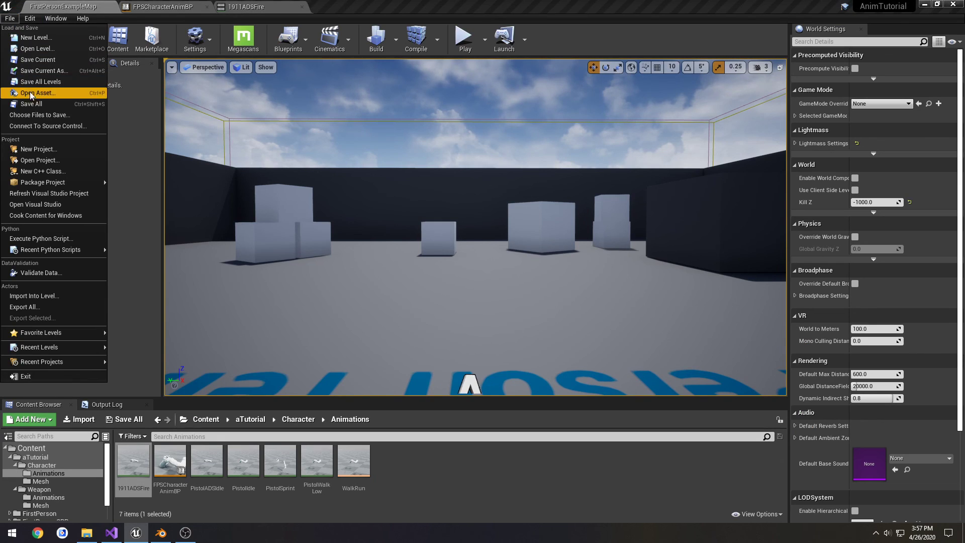
left_click(262, 7)
left_click(261, 7)
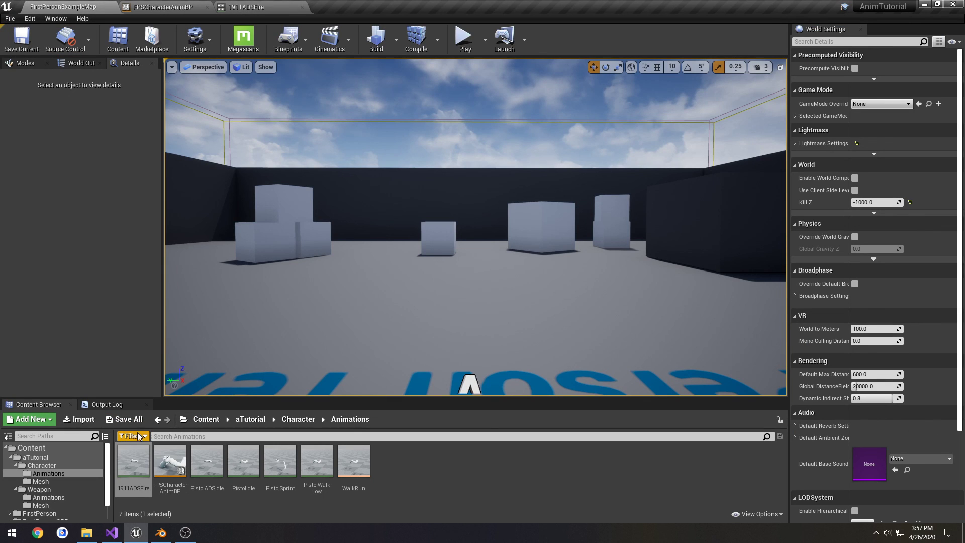
left_click(40, 505)
left_click(50, 497)
double_click(126, 464)
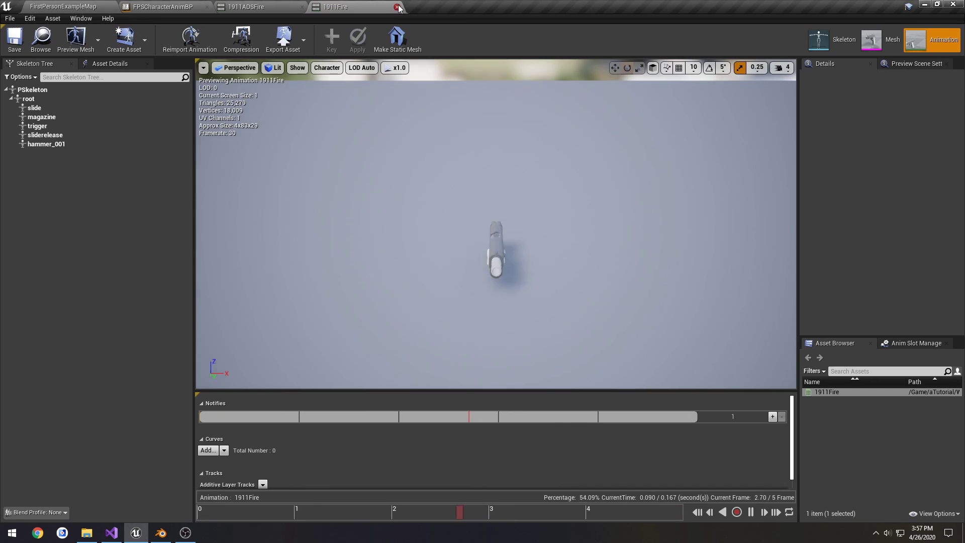
left_click(397, 7)
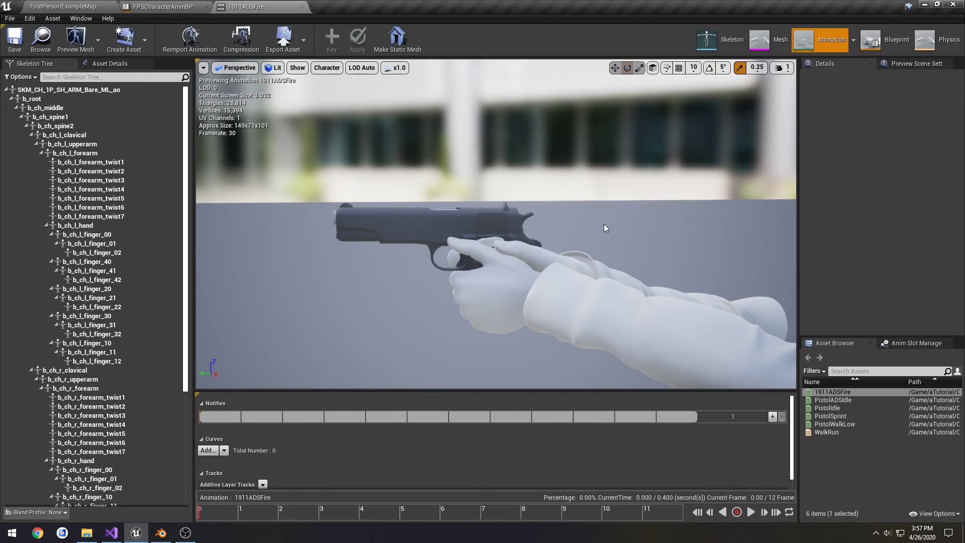